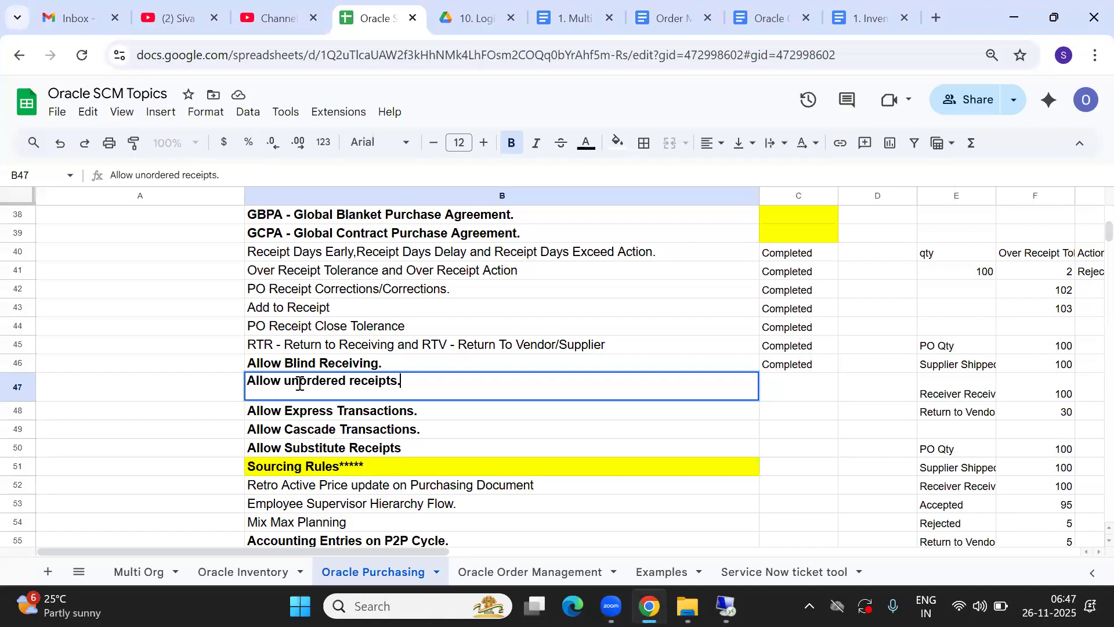
Highlight the words "unordered" and "receipts" in turn within the "Allow unordered receipts." topic in cell B47
left_click_drag(299, 381, 347, 381)
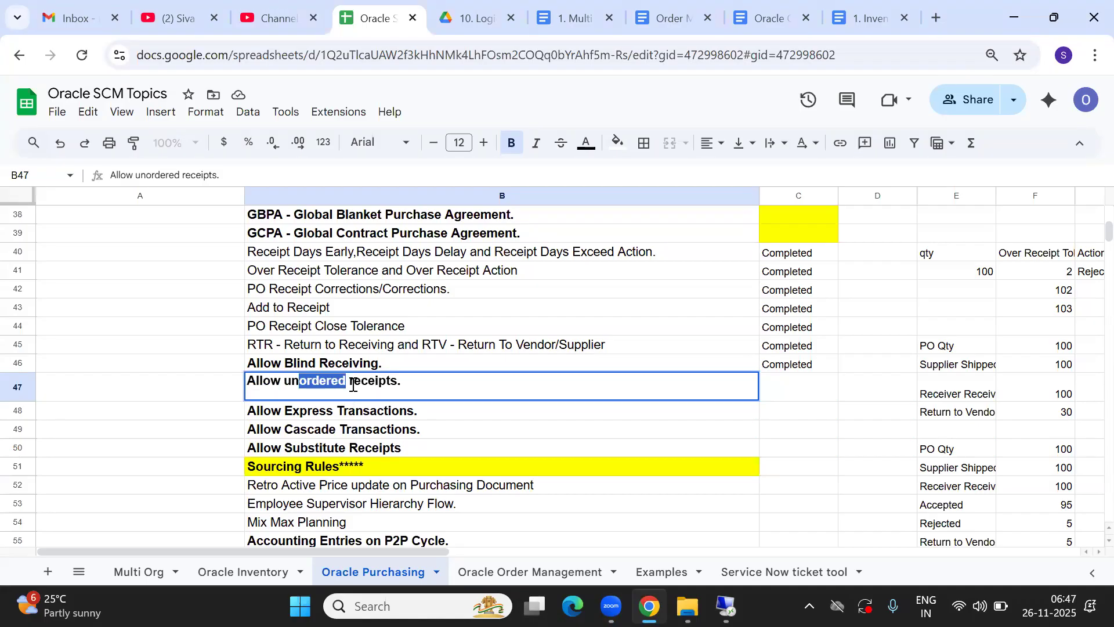
double_click(383, 380)
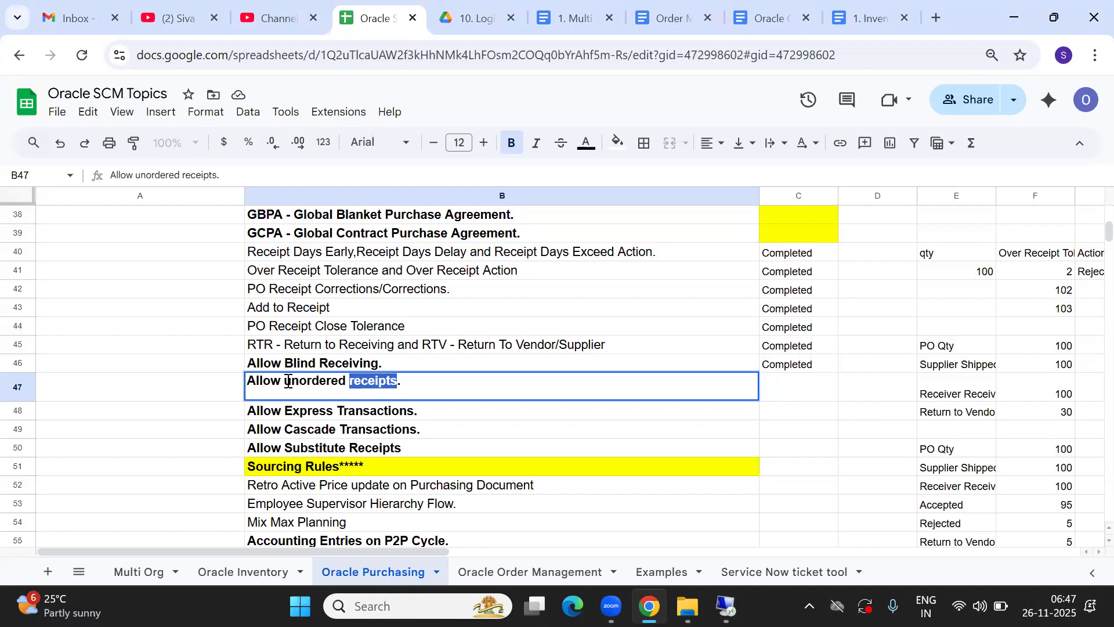
left_click_drag(284, 381, 347, 381)
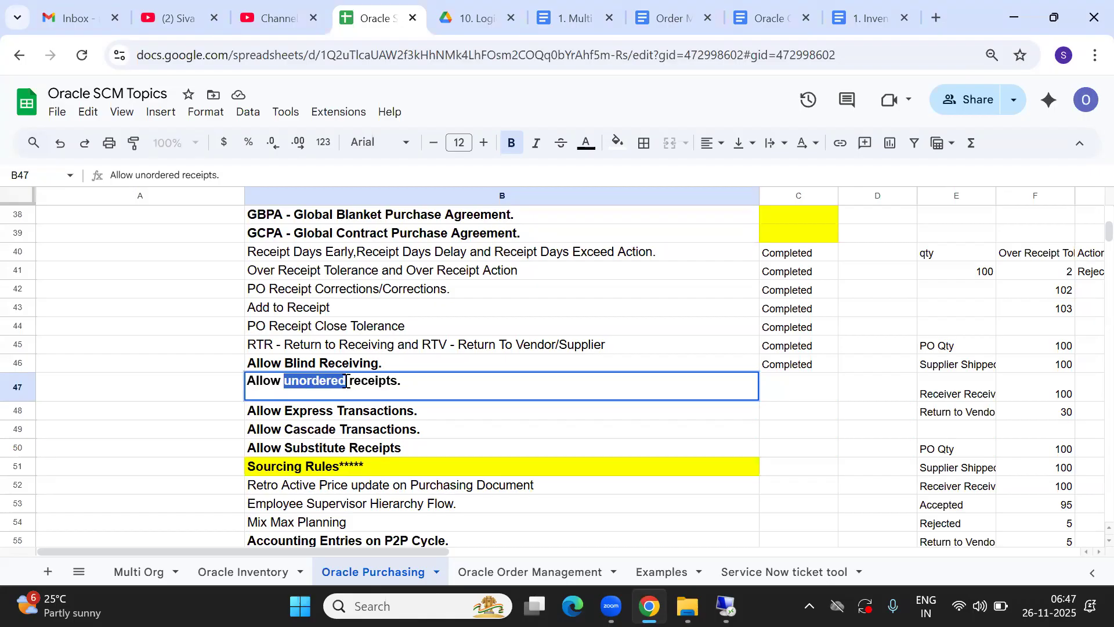
double_click(373, 381)
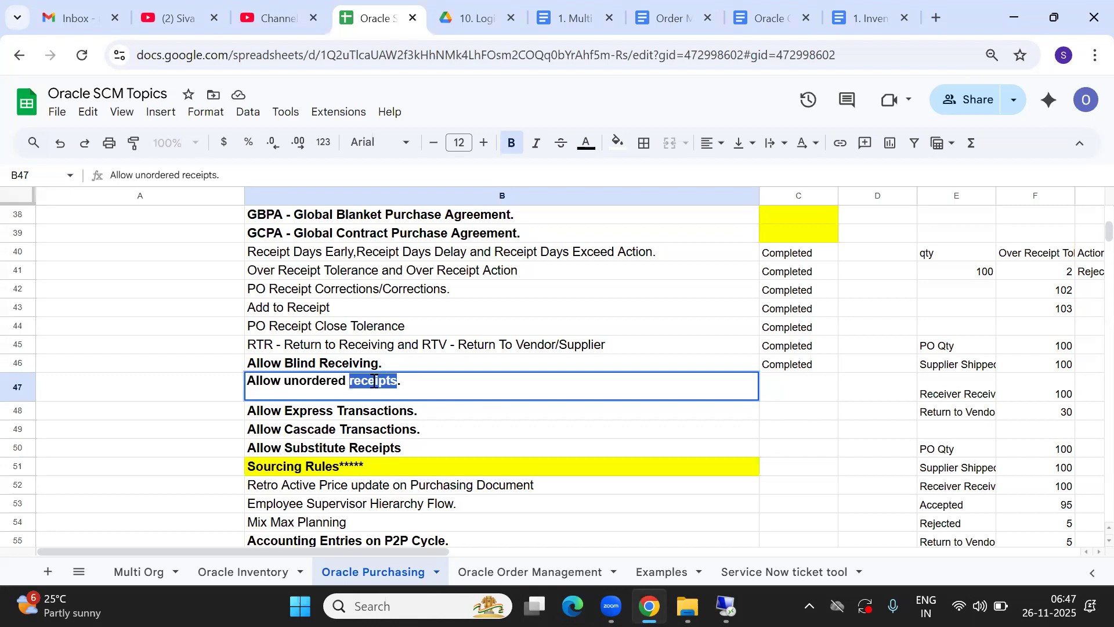
double_click(309, 382)
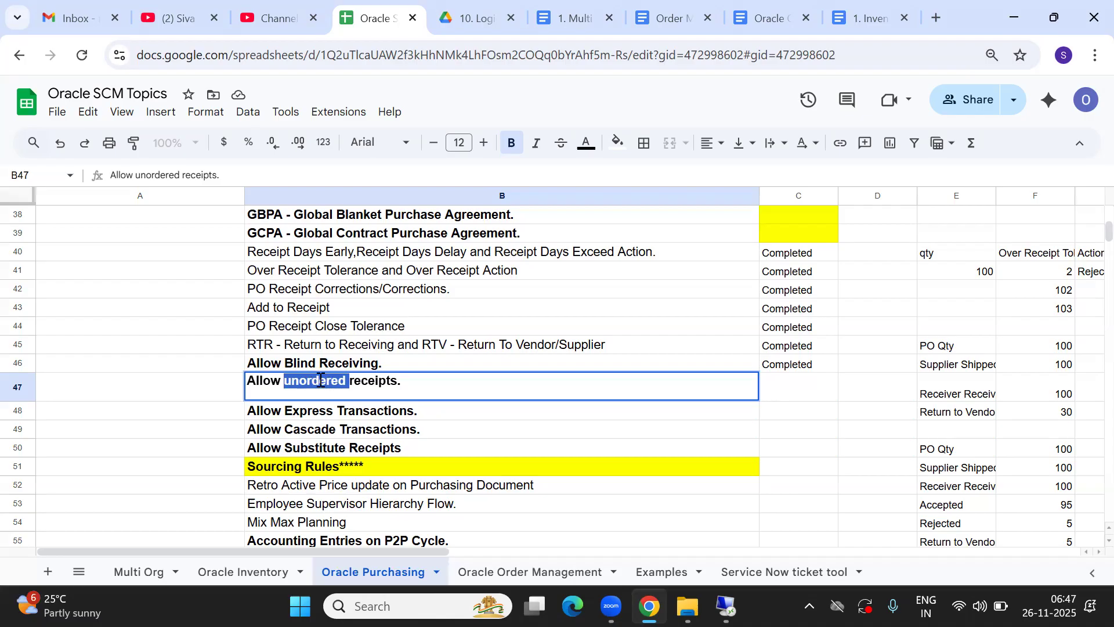
double_click(373, 382)
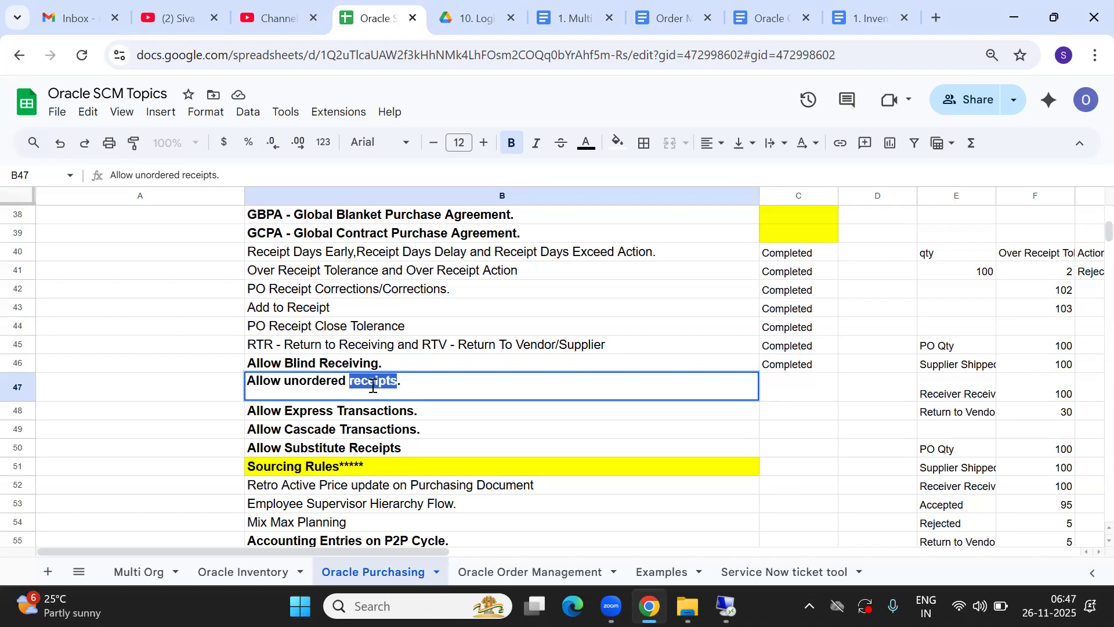
Switch to the Oracle Applications remote session, close the Receiving Options page and open the Receipts form at the purchase order search criterion
key("alt+Tab")
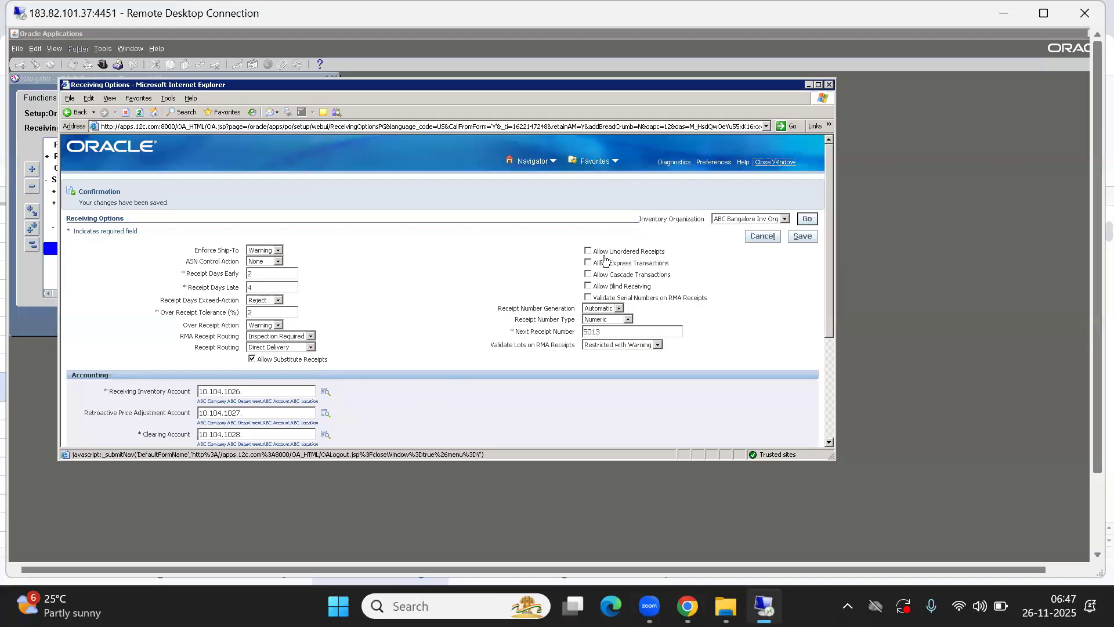
left_click(769, 167)
left_click(31, 246)
type("rec")
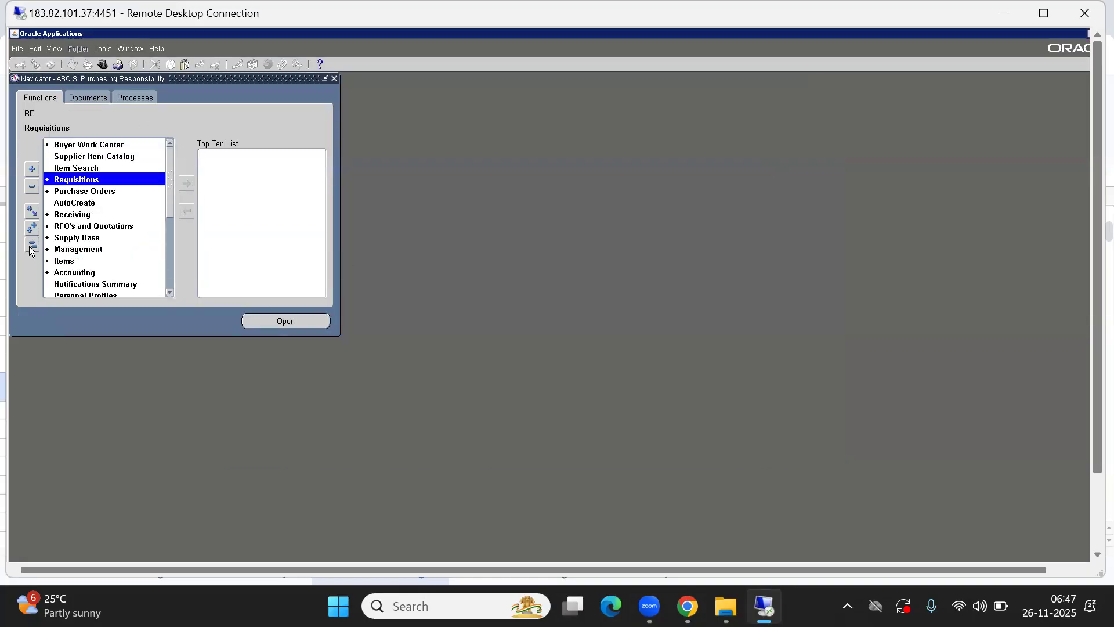
key("Return")
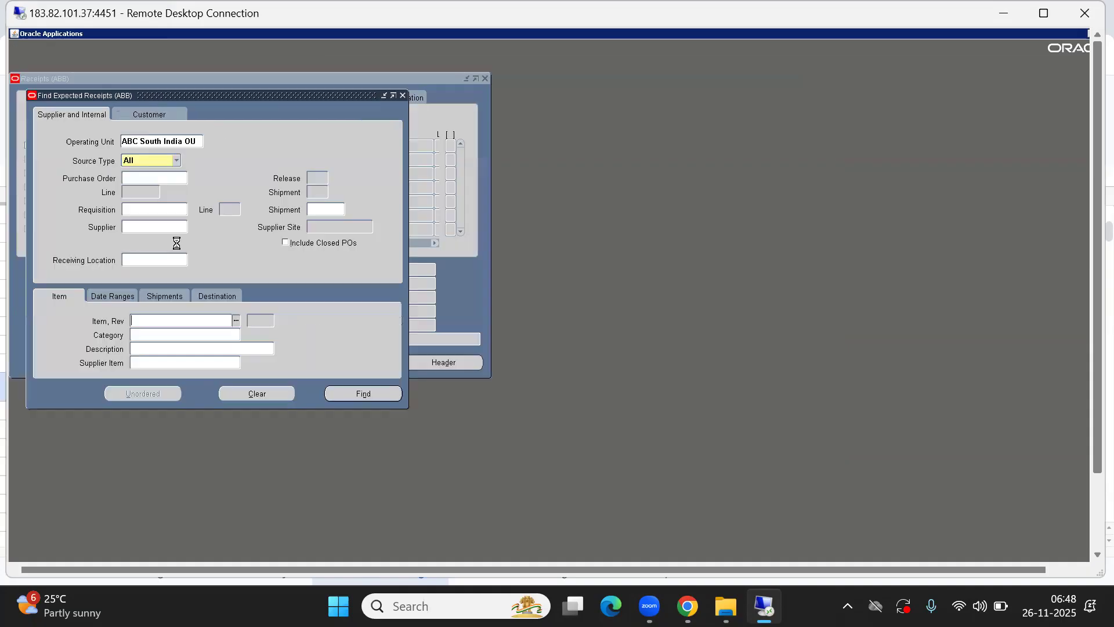
left_click(131, 178)
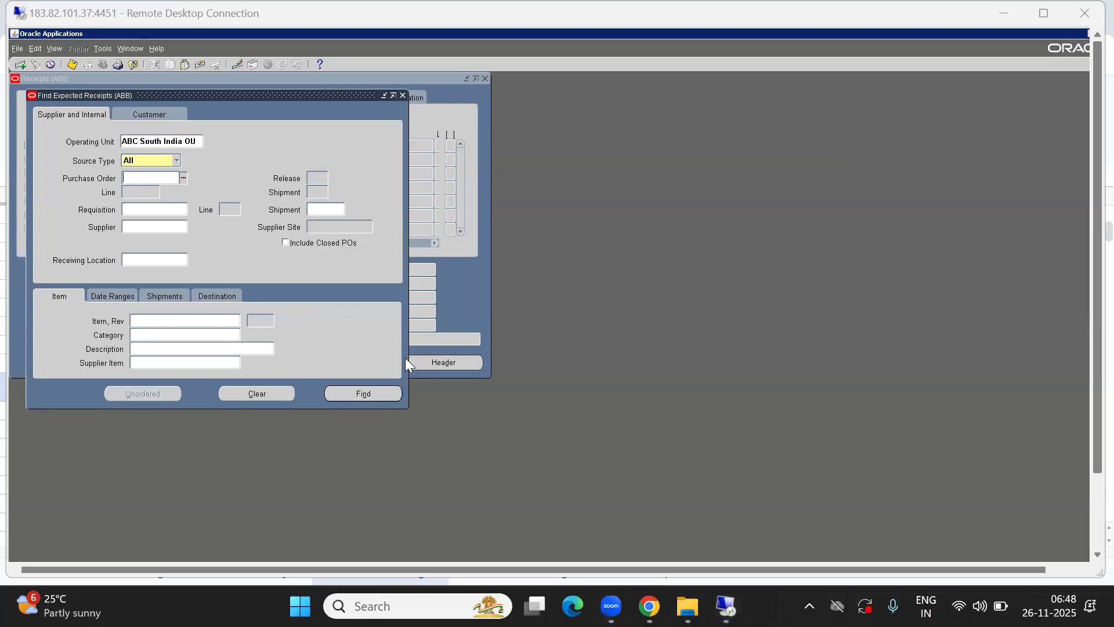
Return to the Oracle SCM Topics spreadsheet in Chrome and highlight the whole text "Allow unordered receipts." in cell B47
key("alt+Tab")
key("alt+Tab")
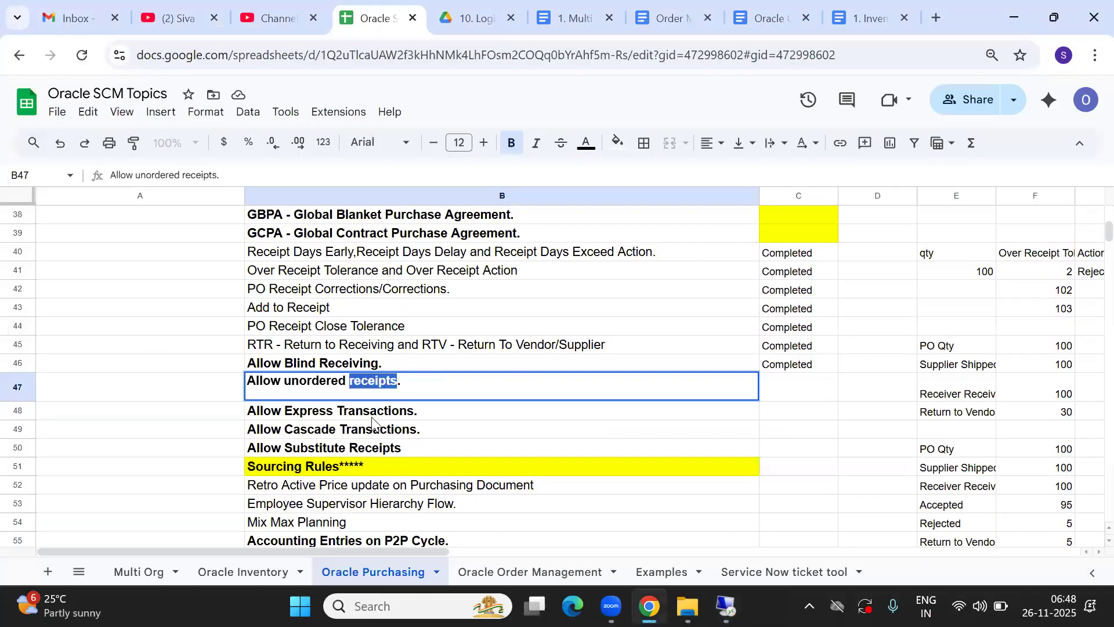
double_click(311, 381)
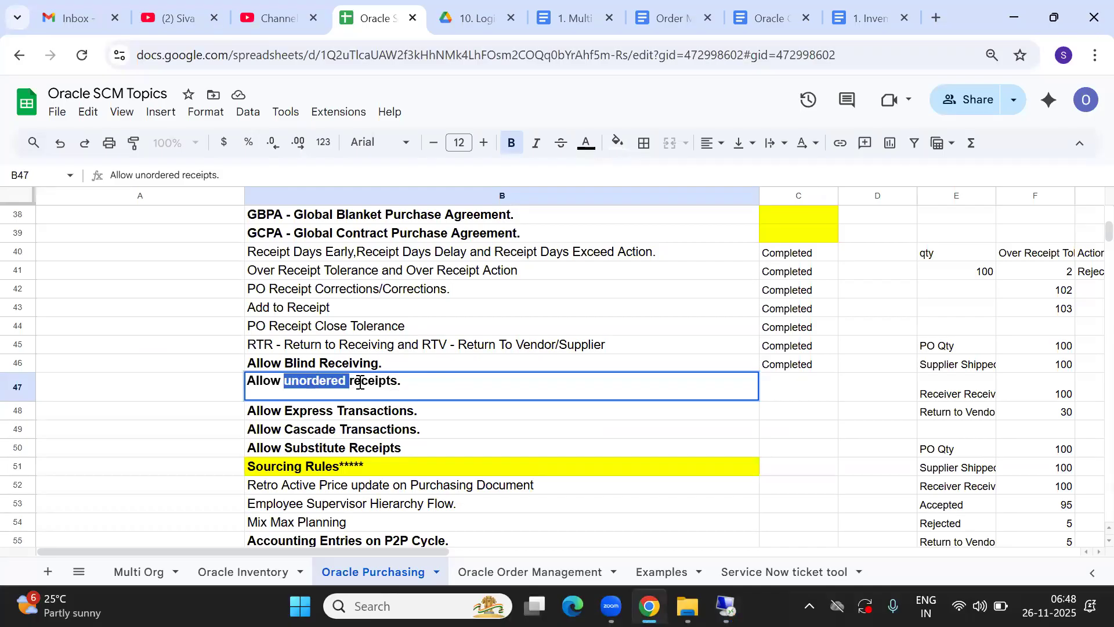
double_click(364, 381)
left_click(322, 387)
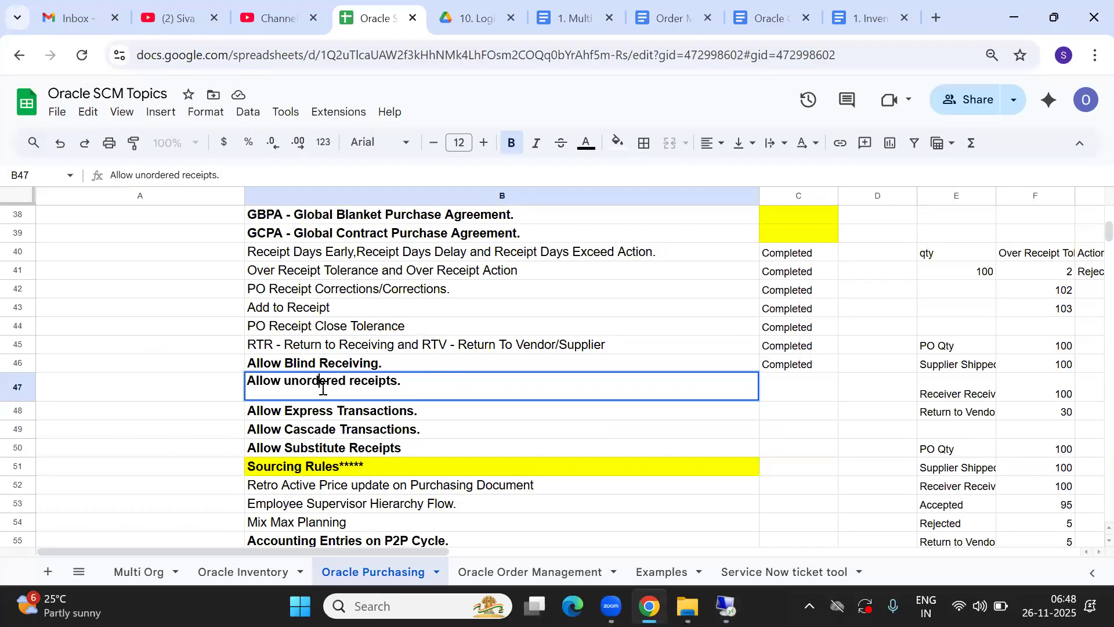
double_click(311, 381)
left_click(253, 381)
left_click_drag(253, 382, 412, 382)
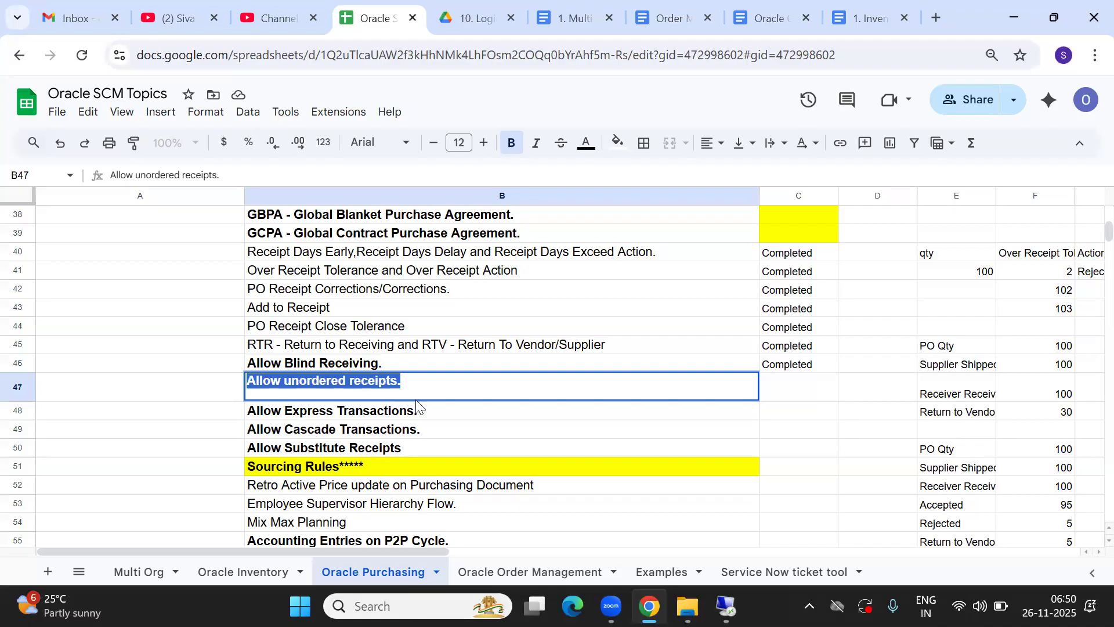
Switch to the already open Google Docs document on inventory
left_click(860, 12)
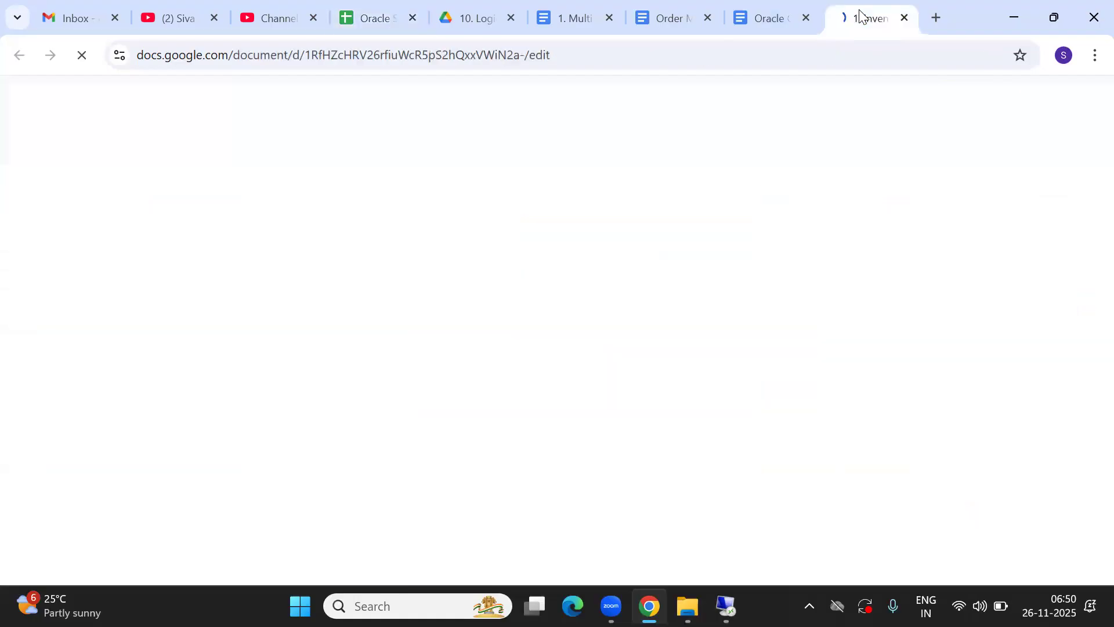
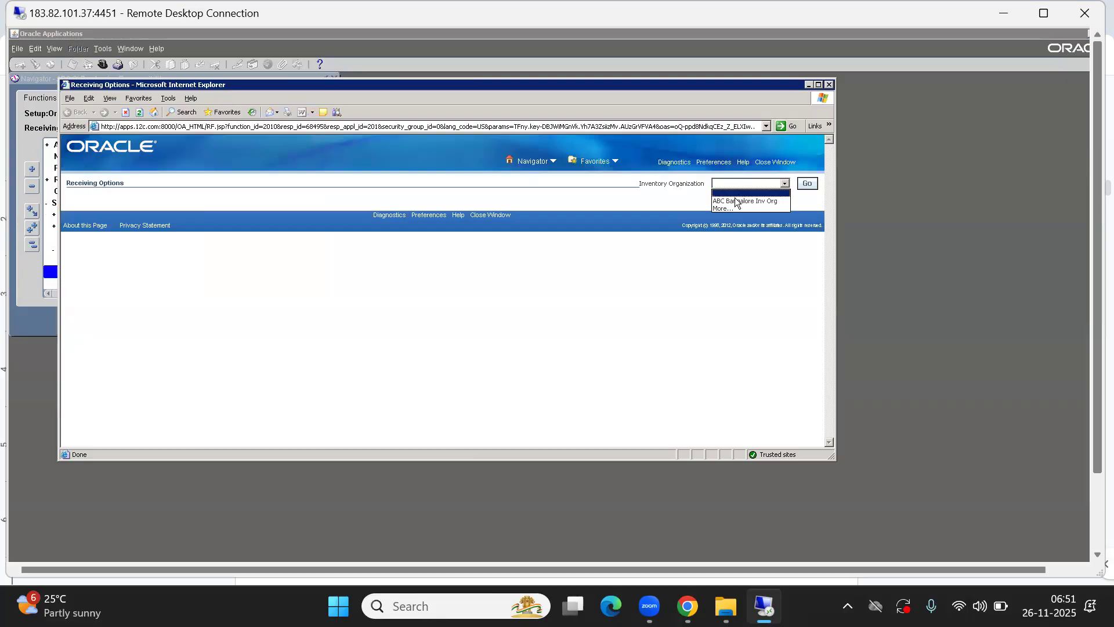
Enable Allow Unordered Receipts in the receiving options for ABC Bangalore Inv Org, save the change and close the page
left_click(745, 201)
left_click(809, 184)
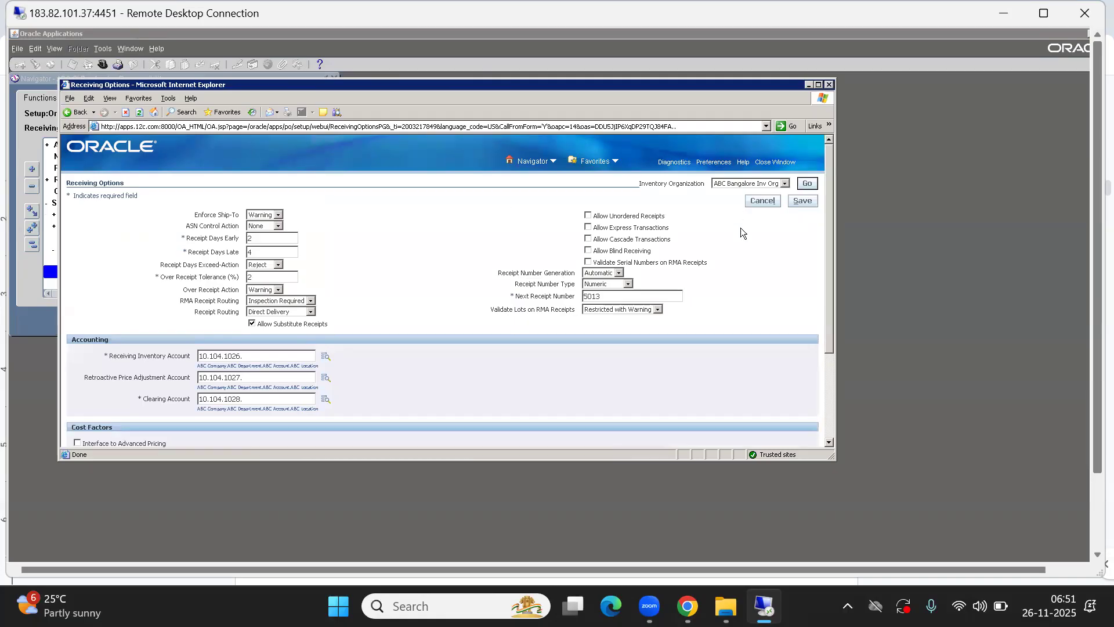
left_click(588, 216)
left_click(802, 200)
left_click(775, 162)
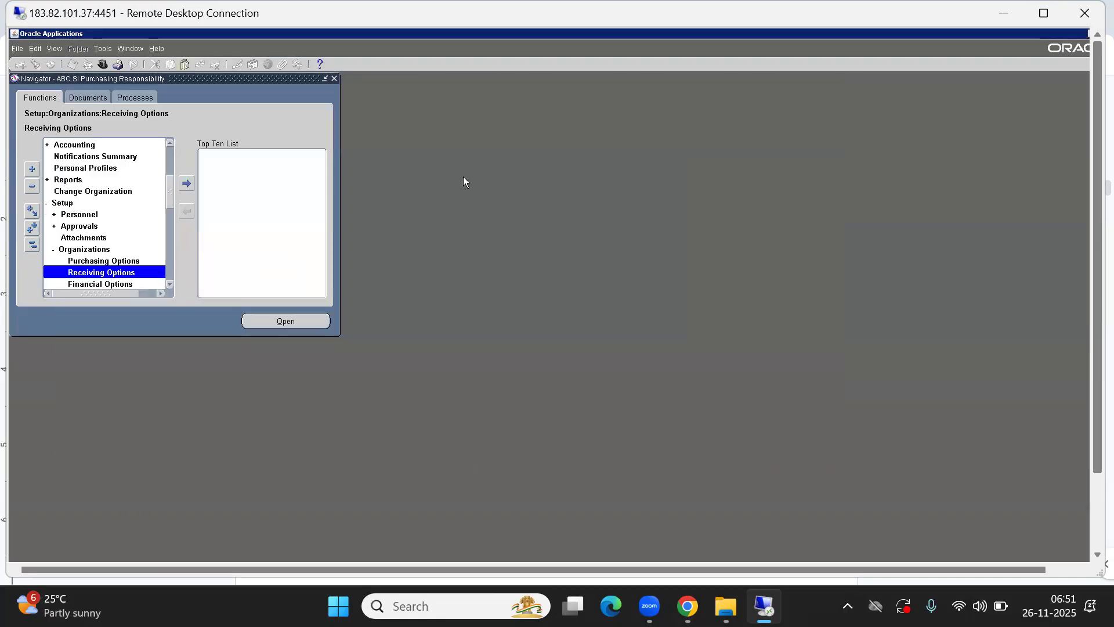
Open the Receipts form under Receiving and start an unordered receipt from the expected receipts search
left_click(32, 244)
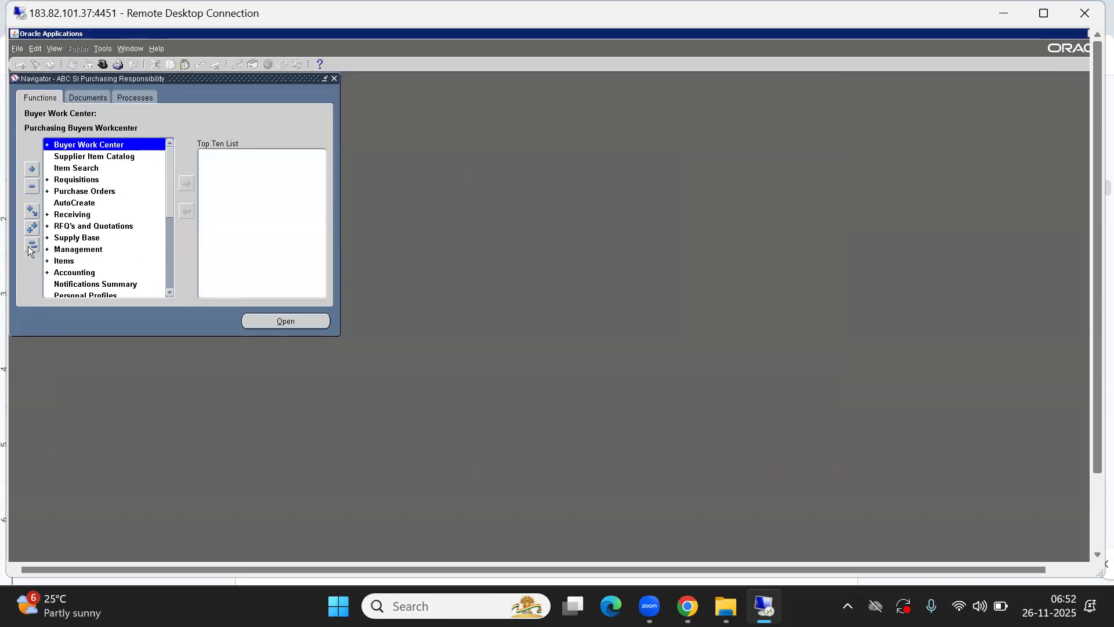
key("Down")
key("Down")
key("Down")
key("Down")
key("Down")
key("Down")
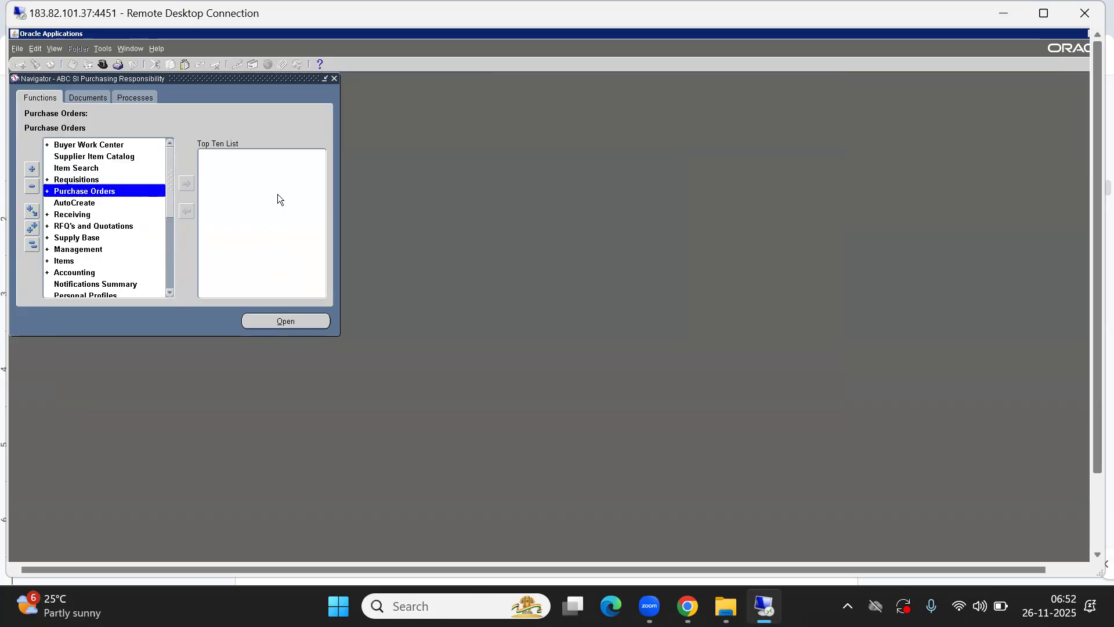
key("Return")
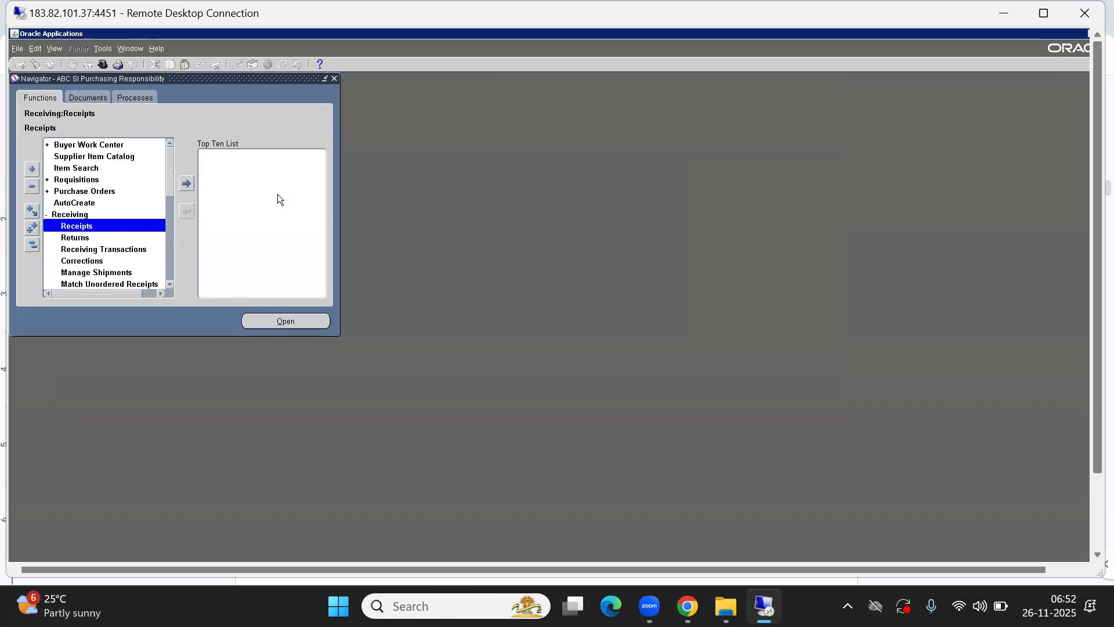
key("Return")
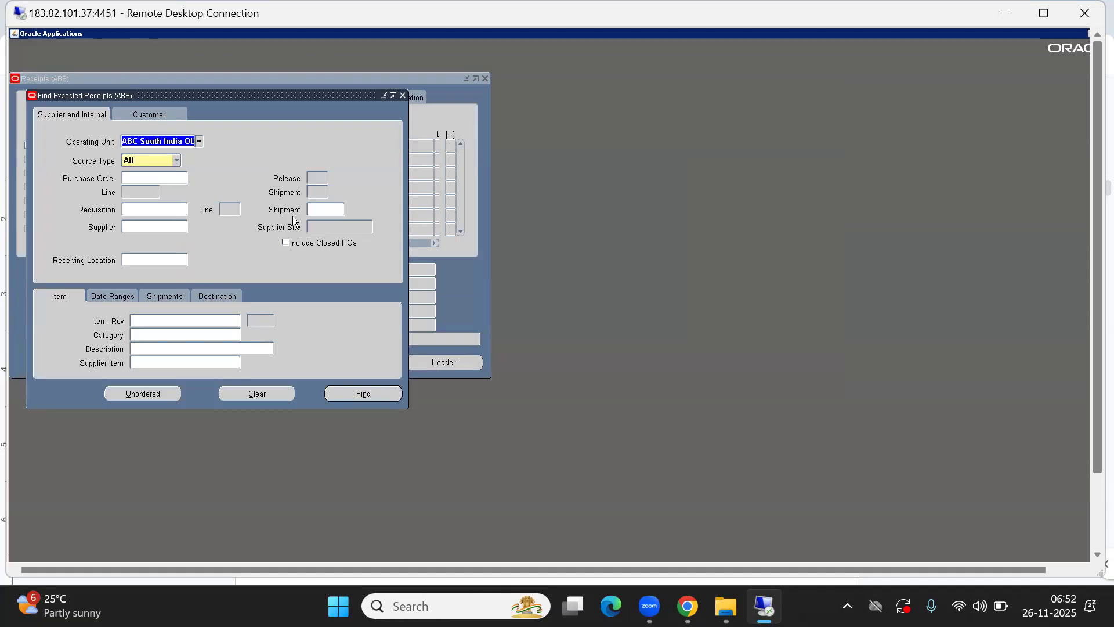
left_click(136, 396)
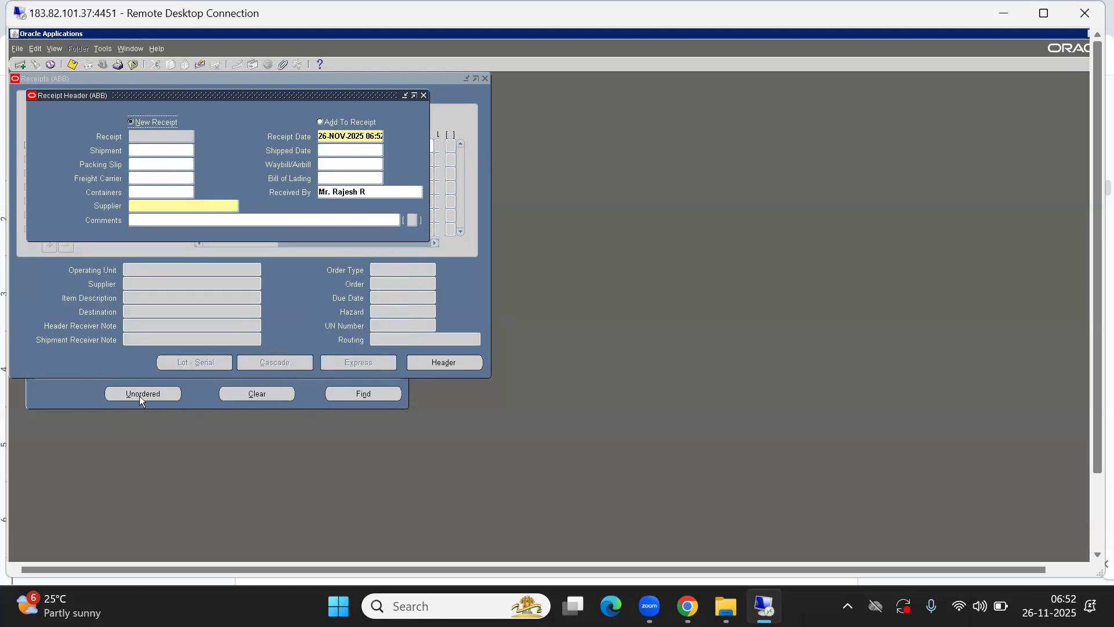
Open the supplier list for the receipt header and search it with "%", "A%" and "ASD%"
left_click(143, 207)
double_click(159, 204)
type("%")
key("Return")
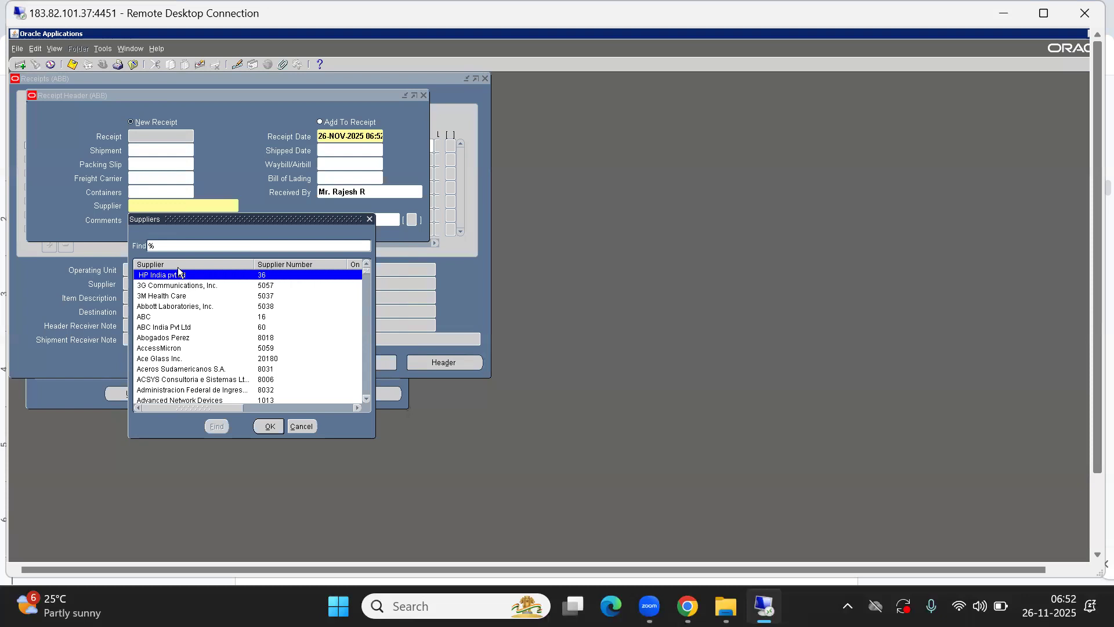
type("A")
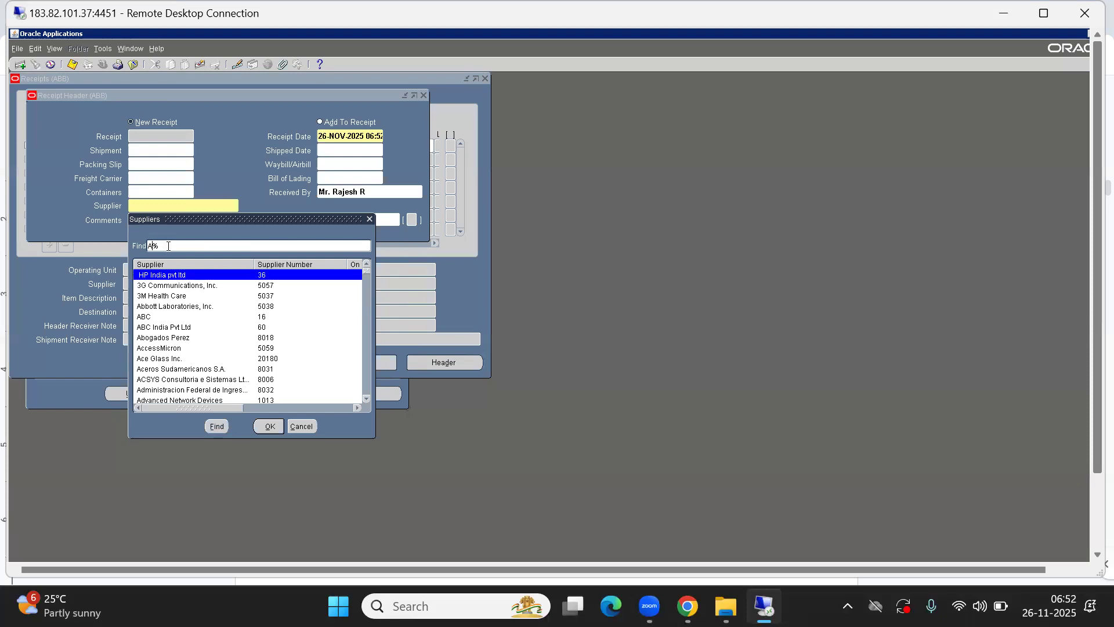
key("Return")
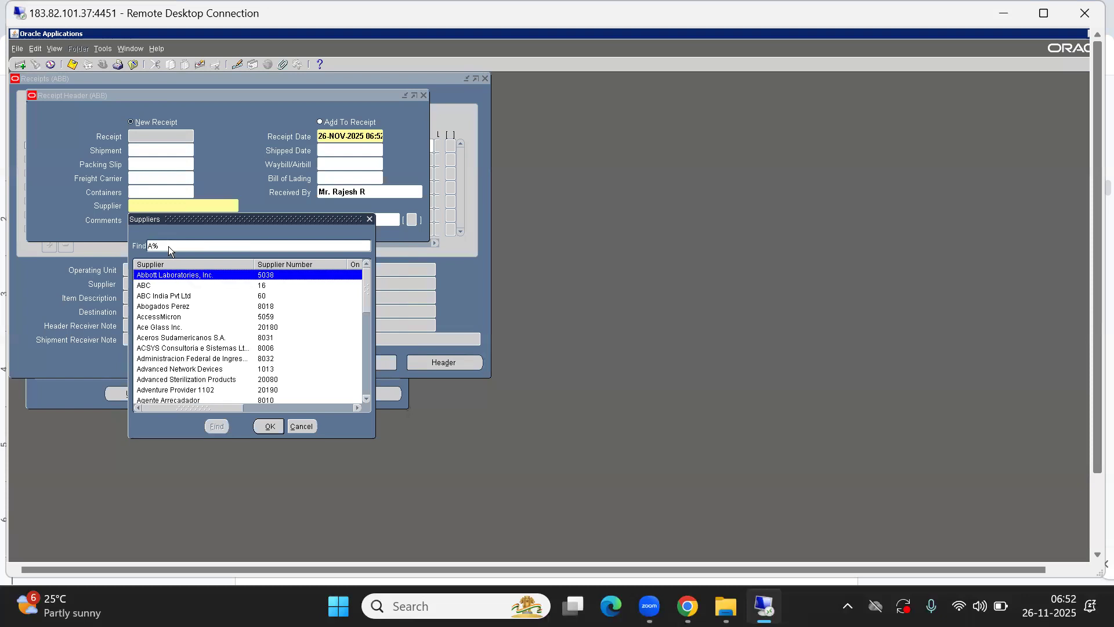
type("BD")
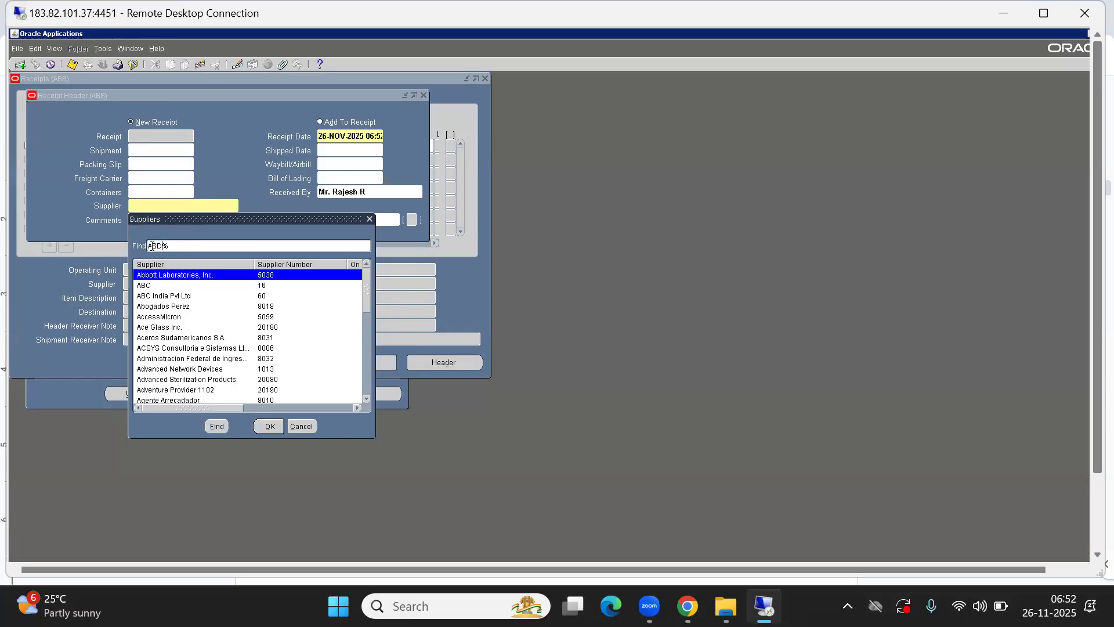
key("Return")
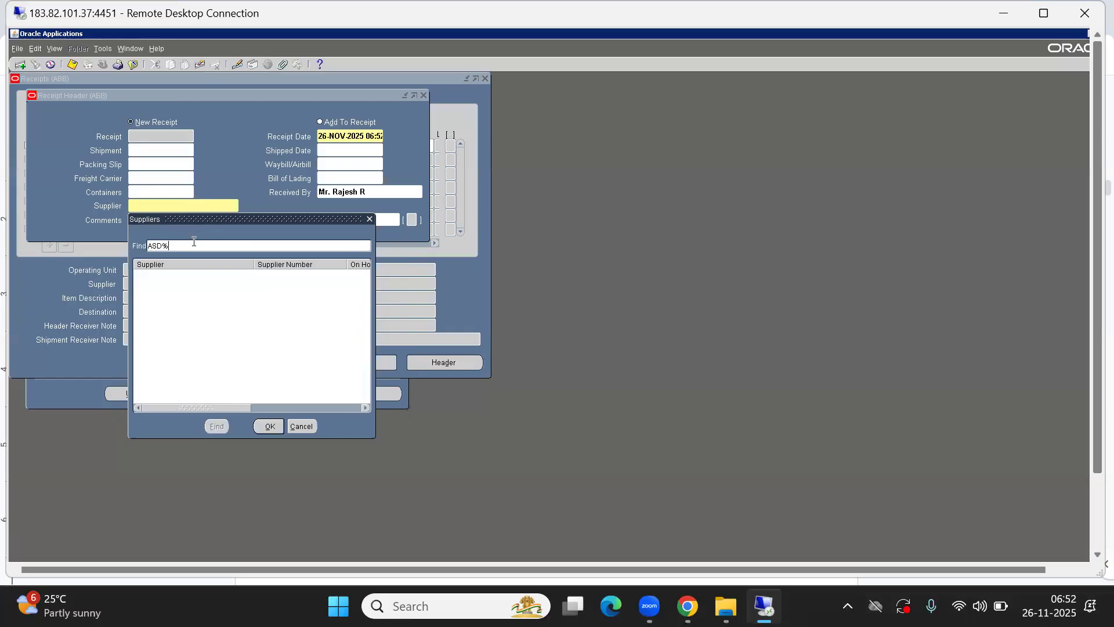
Search the supplier list for "XYZ%", highlight the search text, and cancel the list without choosing a supplier
key("BackSpace")
key("BackSpace")
key("BackSpace")
key("BackSpace")
type("XYZ%")
key("Return")
left_click_drag(188, 245, 118, 244)
left_click(172, 245)
left_click_drag(172, 245, 129, 248)
left_click(178, 245)
left_click_drag(179, 246, 119, 247)
left_click(303, 428)
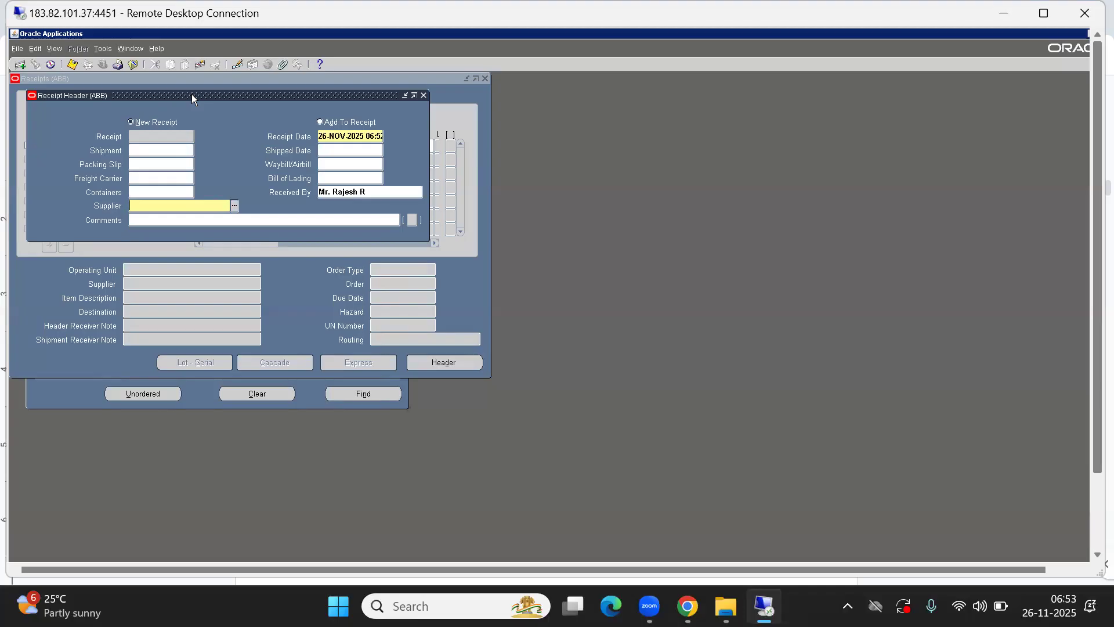
Close the receipt header and Receipts form, and open the Suppliers page under Supply Base in a maximized window
left_click(425, 95)
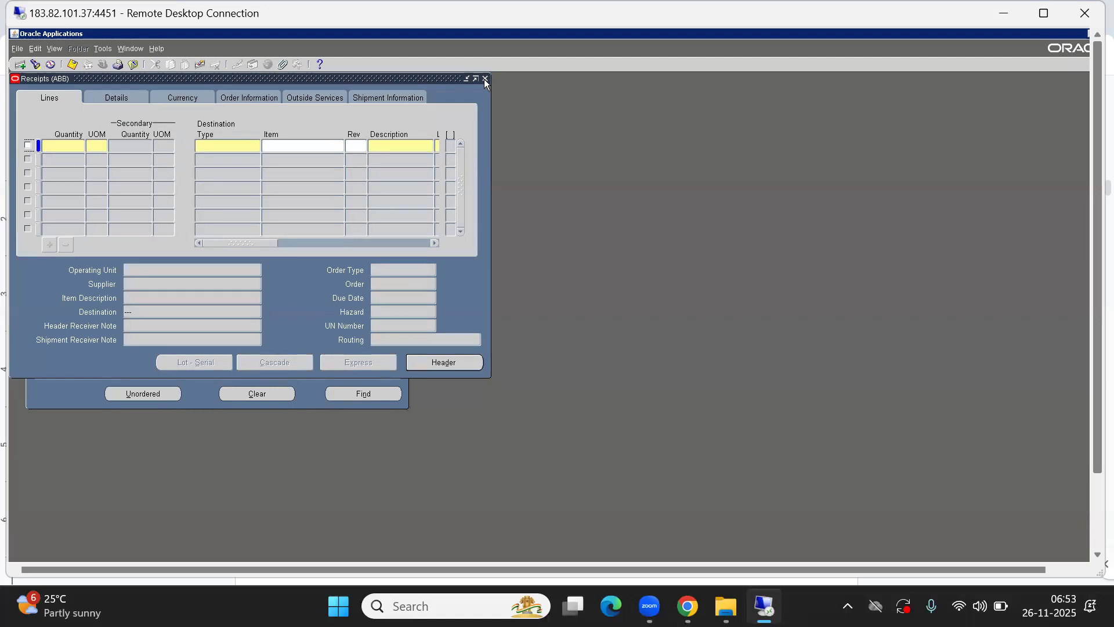
left_click(485, 79)
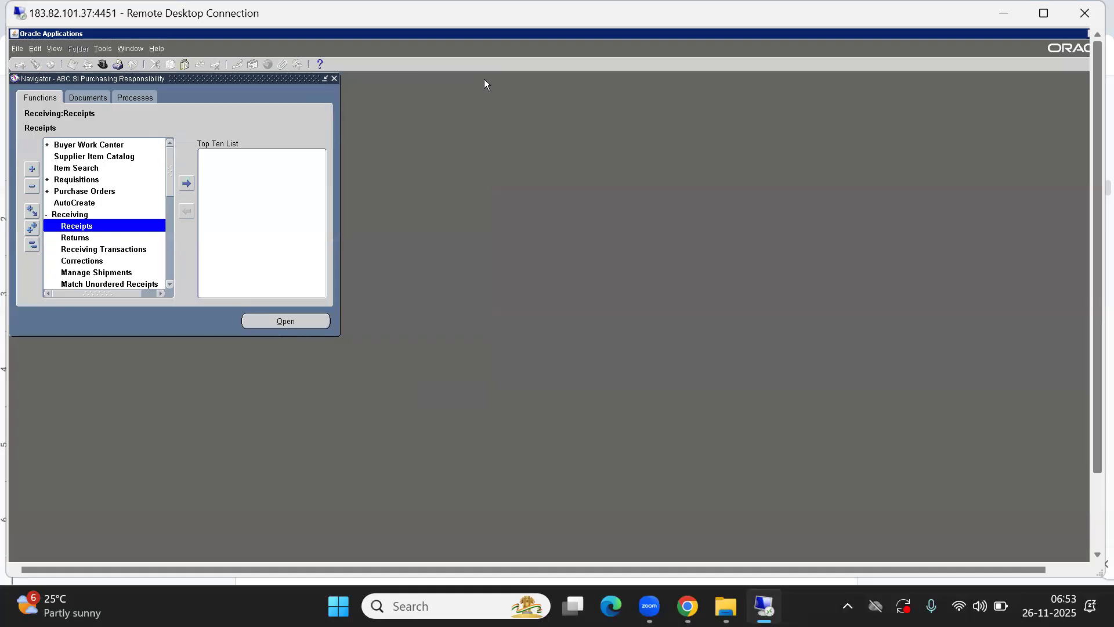
left_click(31, 246)
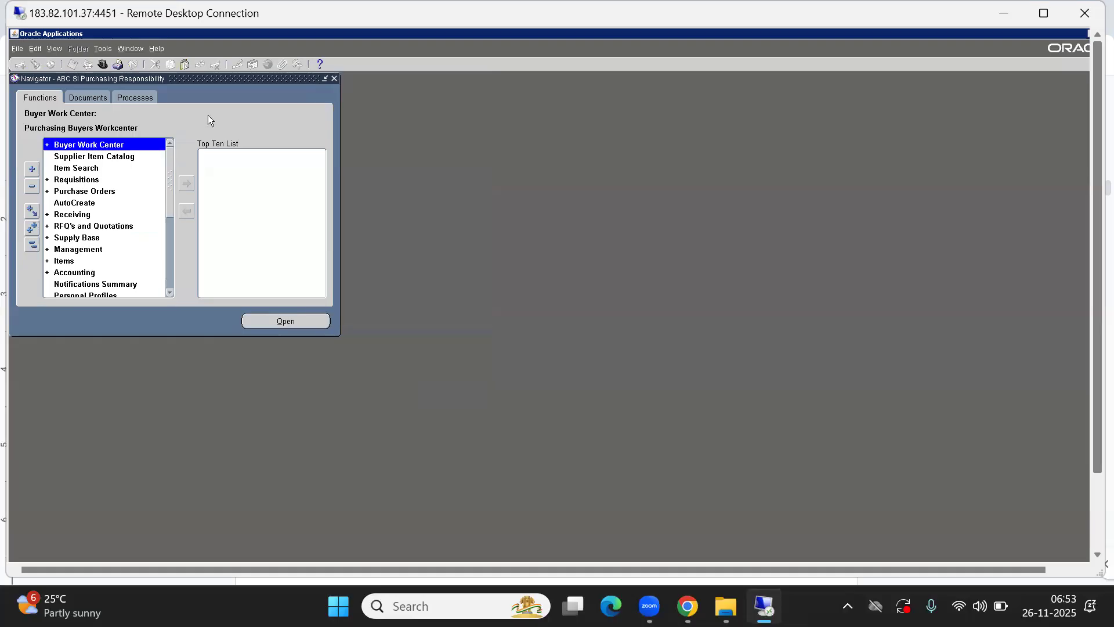
double_click(71, 238)
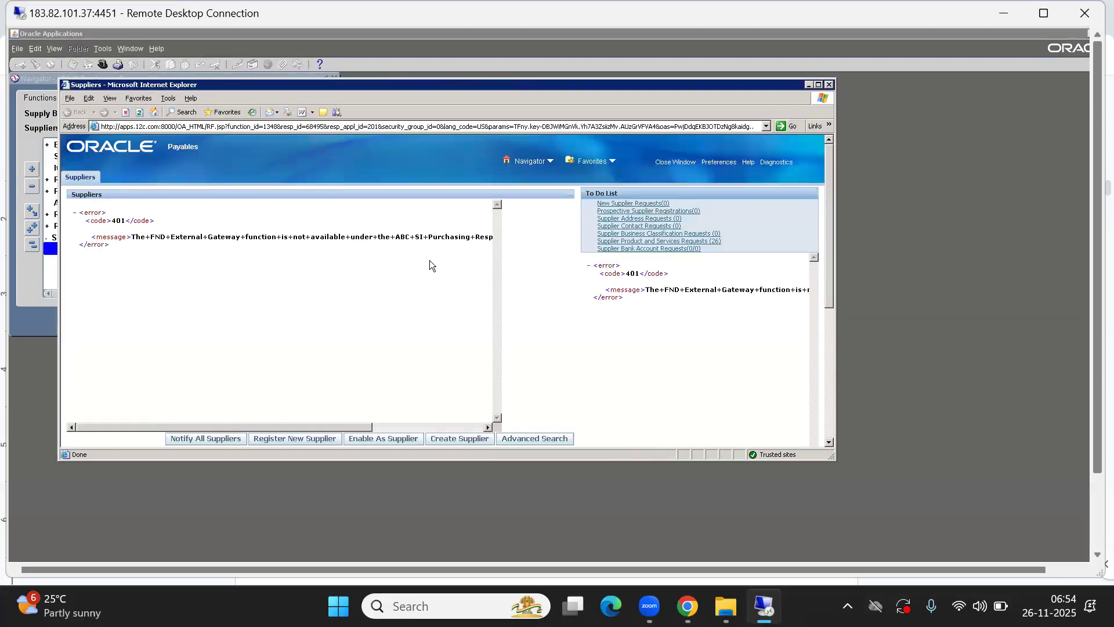
left_click(818, 86)
Search suppliers by name for "ASD%", open ASD MFG India Pvt Ltd for update and show its Receiving settings
left_click(275, 429)
type("ASD%")
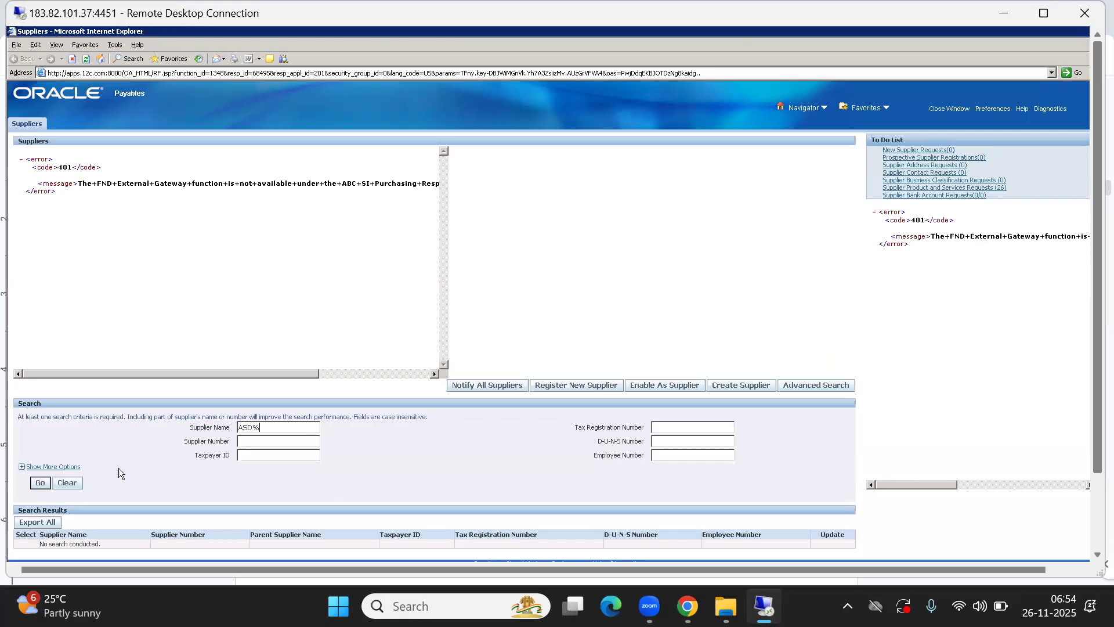
left_click(40, 483)
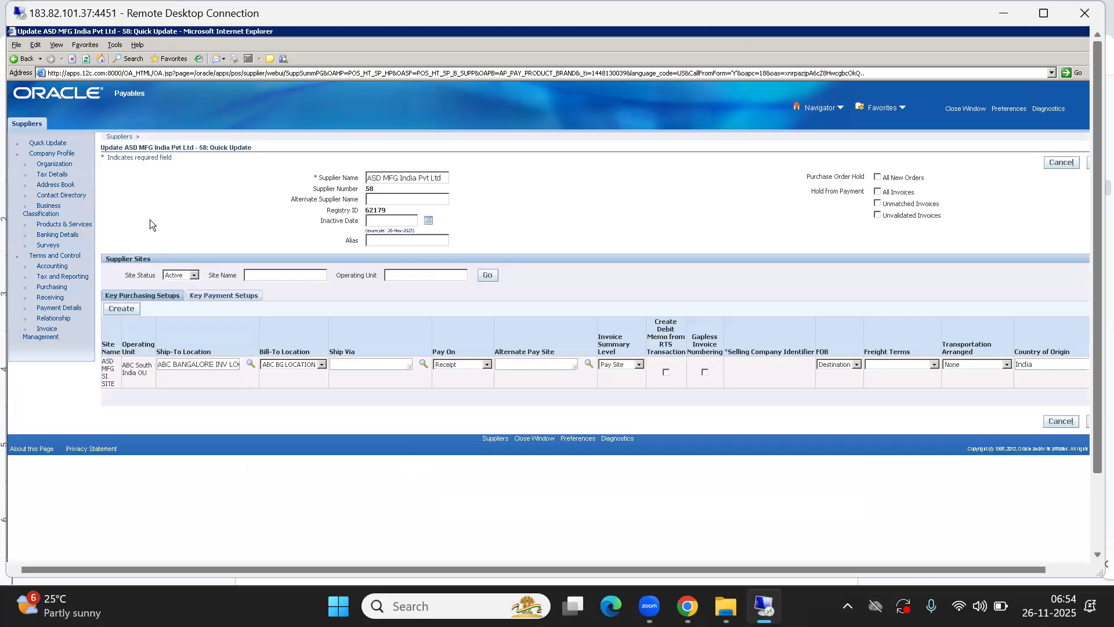
left_click_drag(124, 148, 189, 149)
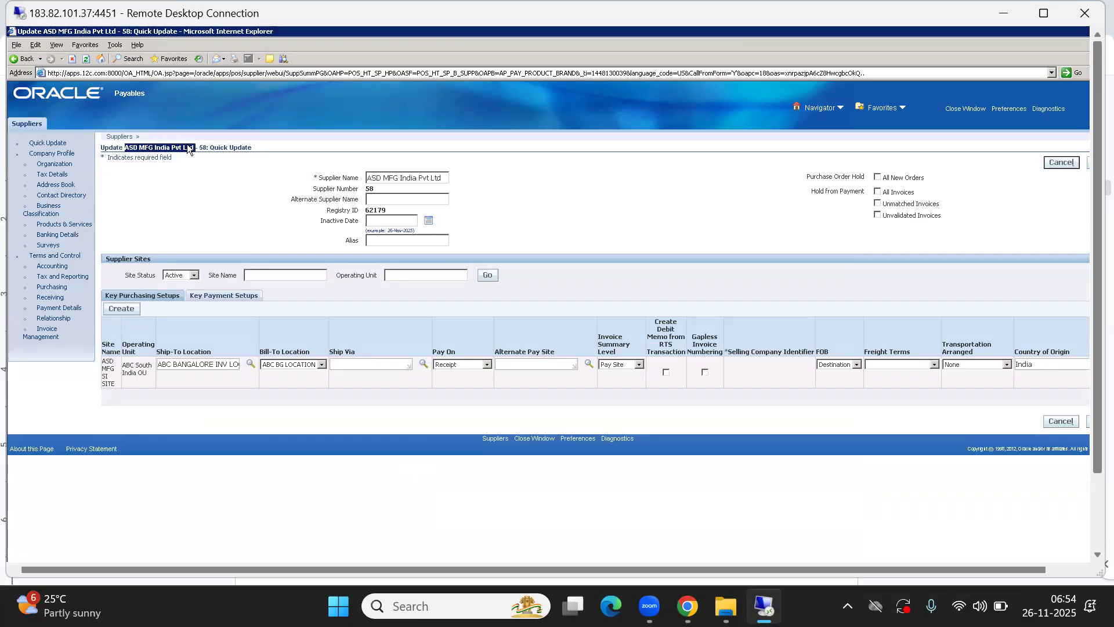
left_click(209, 189)
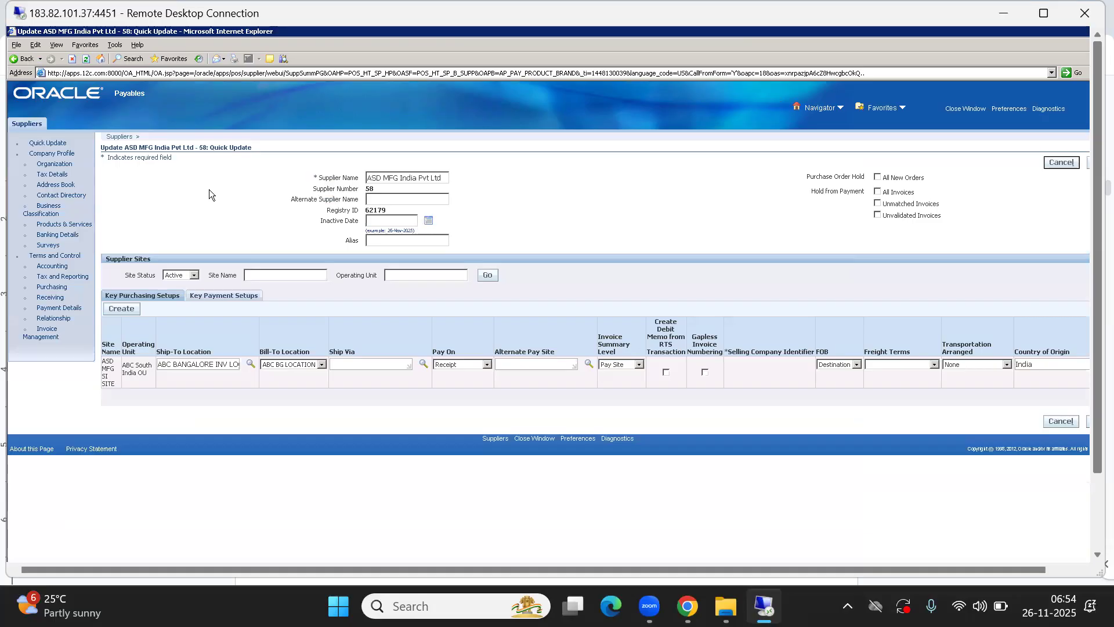
left_click(42, 298)
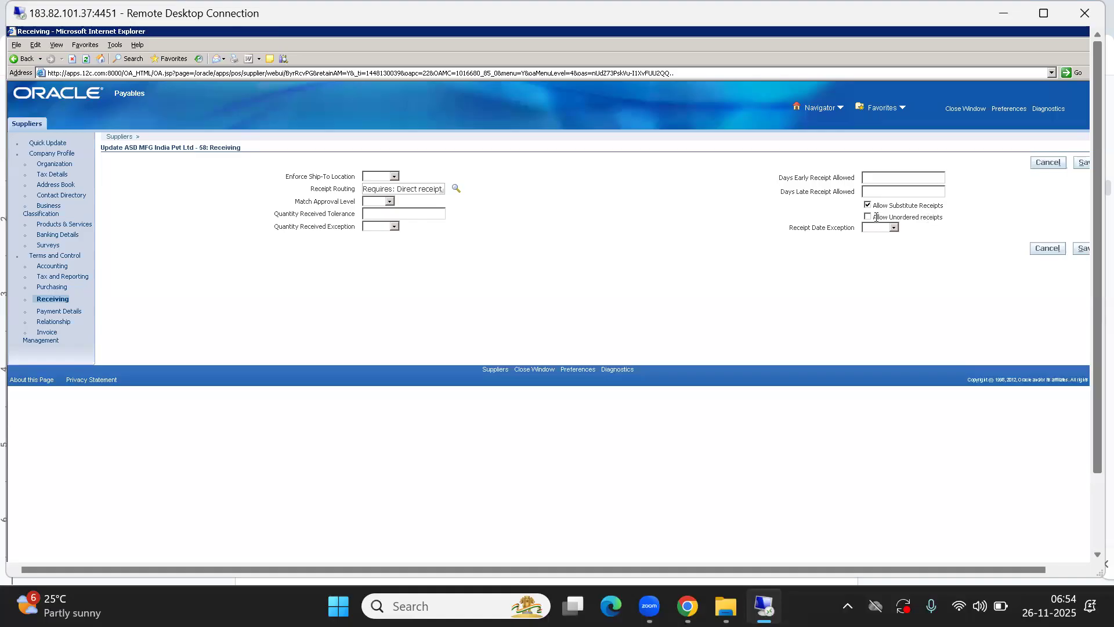
Enable Allow Unordered receipts in the receiving settings of ASD MFG India Pvt Ltd and save the supplier
left_click_drag(874, 216, 953, 215)
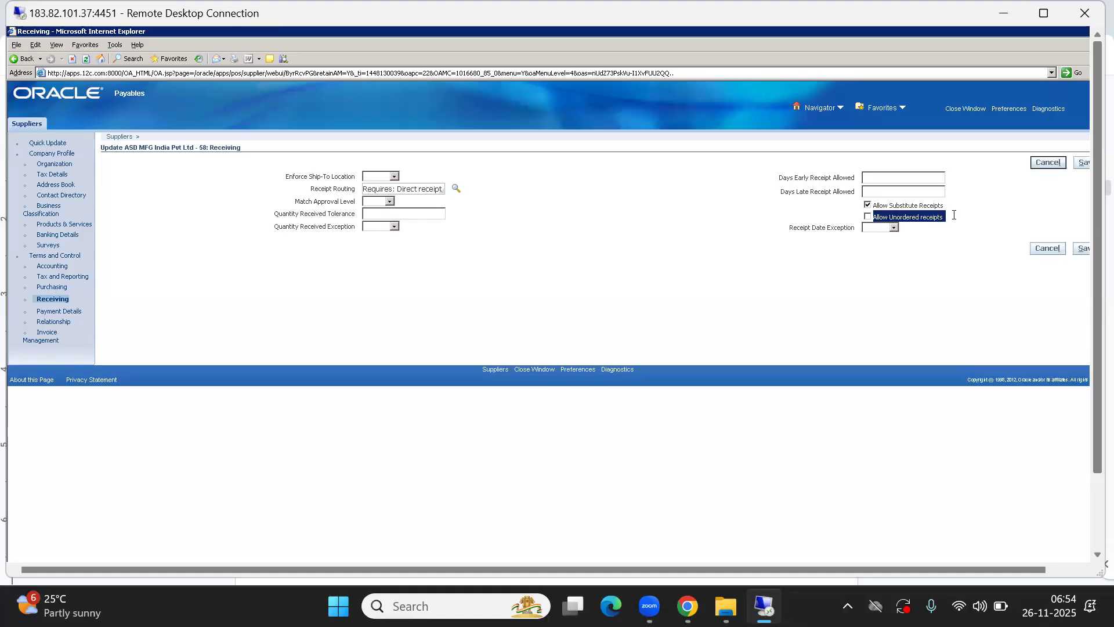
left_click(920, 268)
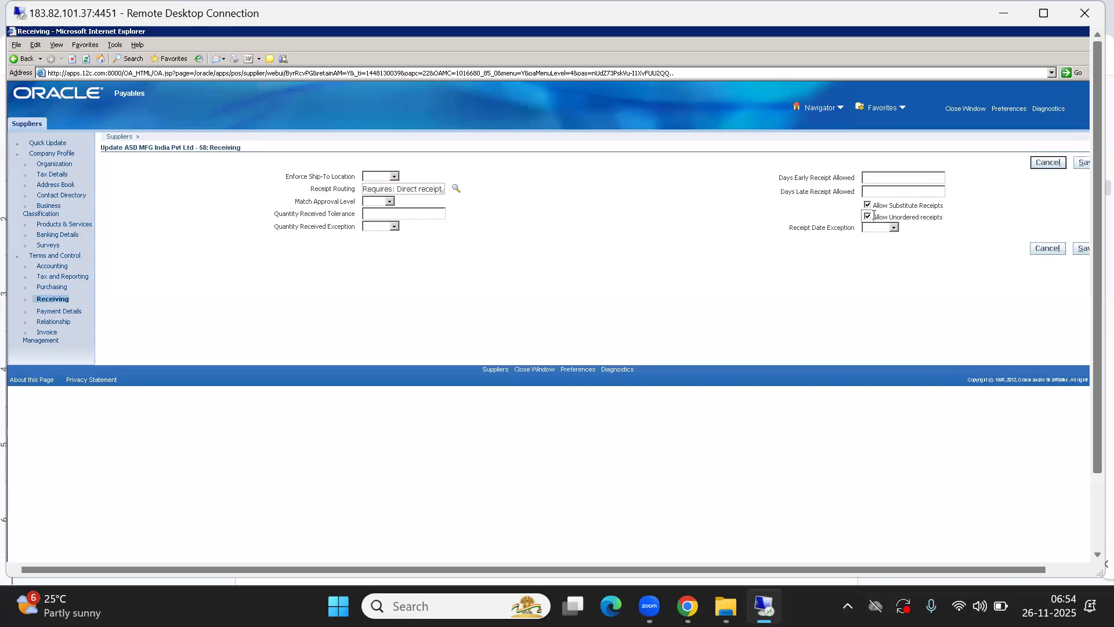
left_click_drag(874, 215, 967, 219)
left_click_drag(875, 204, 947, 204)
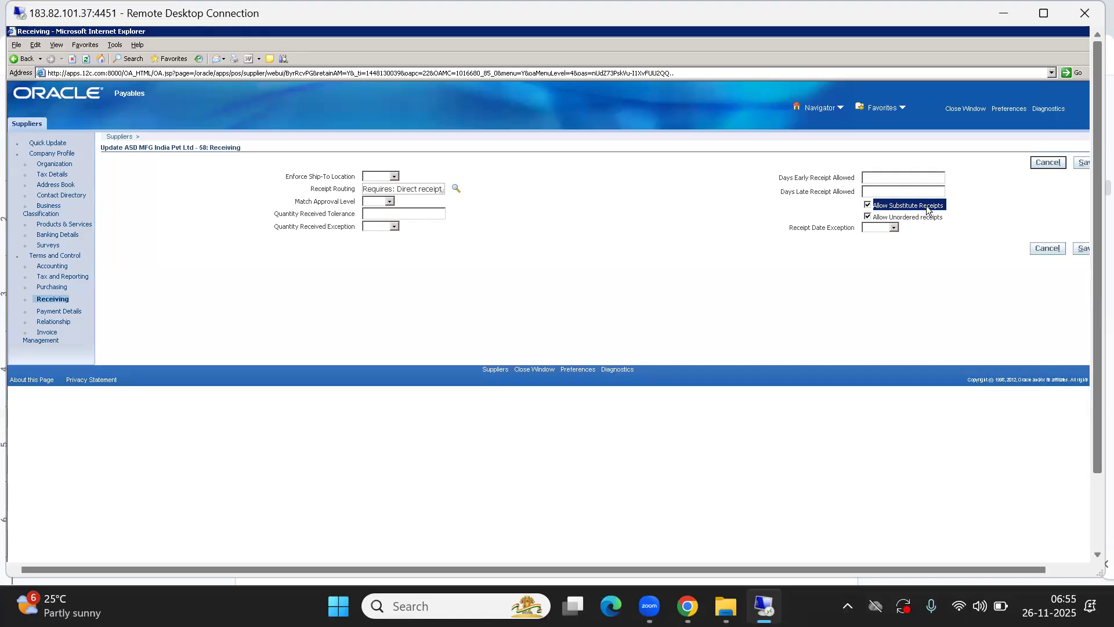
double_click(904, 217)
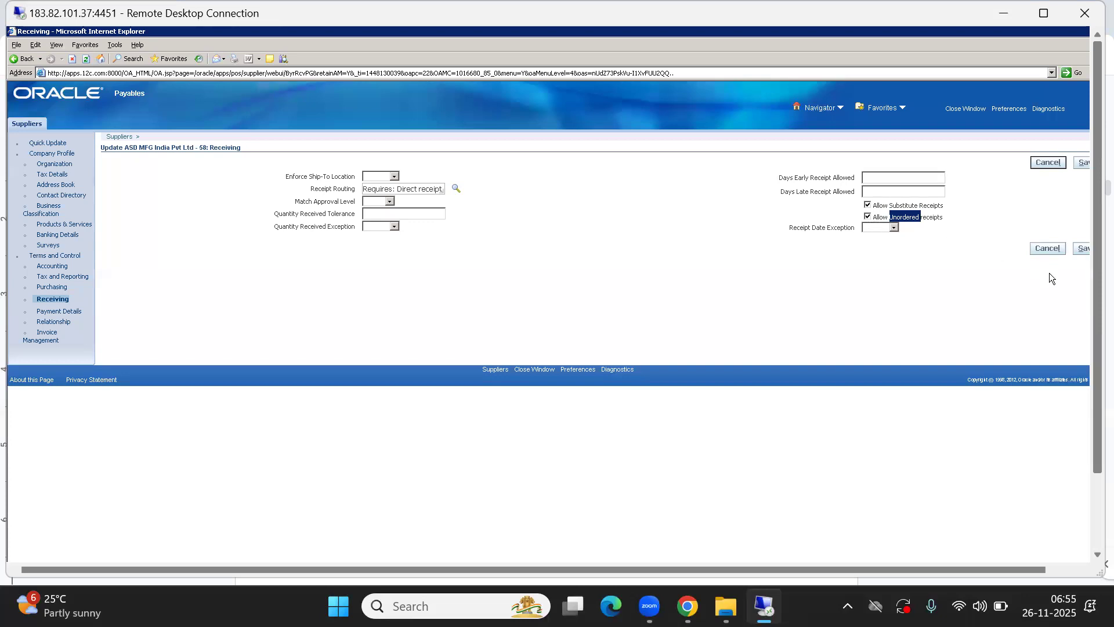
left_click(1081, 251)
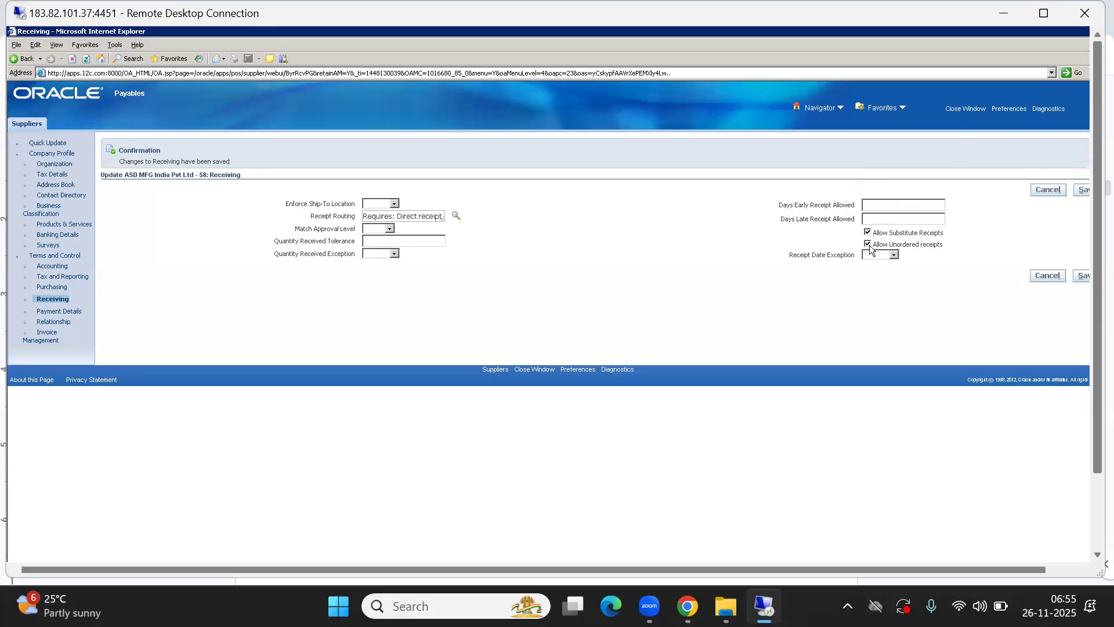
Close the supplier window, reopen the Receipts form under Receiving and start a new unordered receipt
left_click(961, 109)
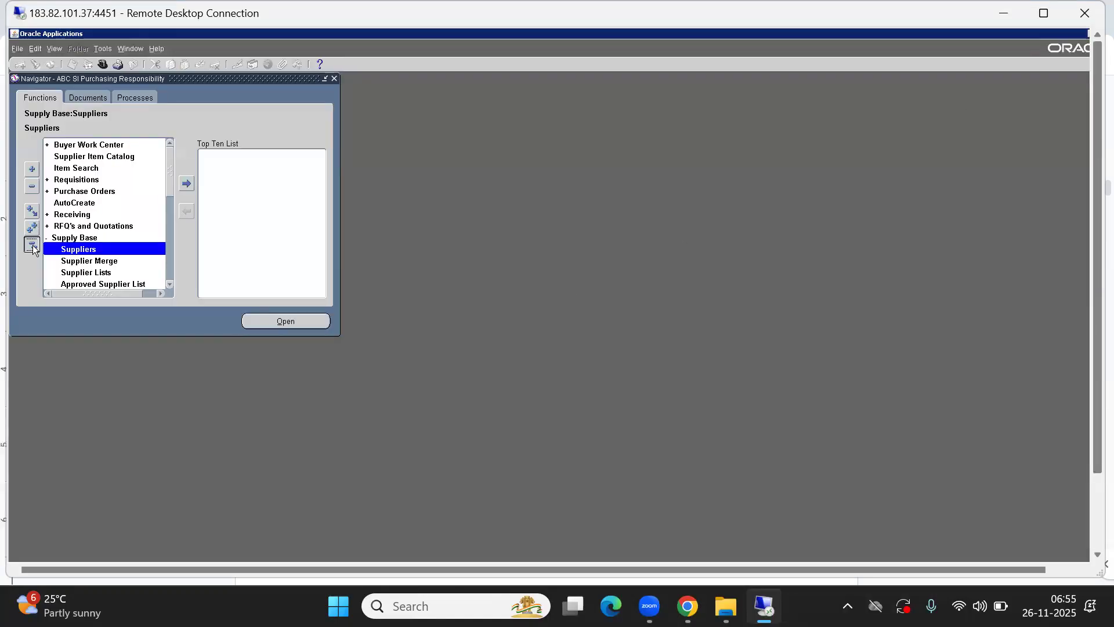
left_click(33, 246)
type("rec")
key("Return")
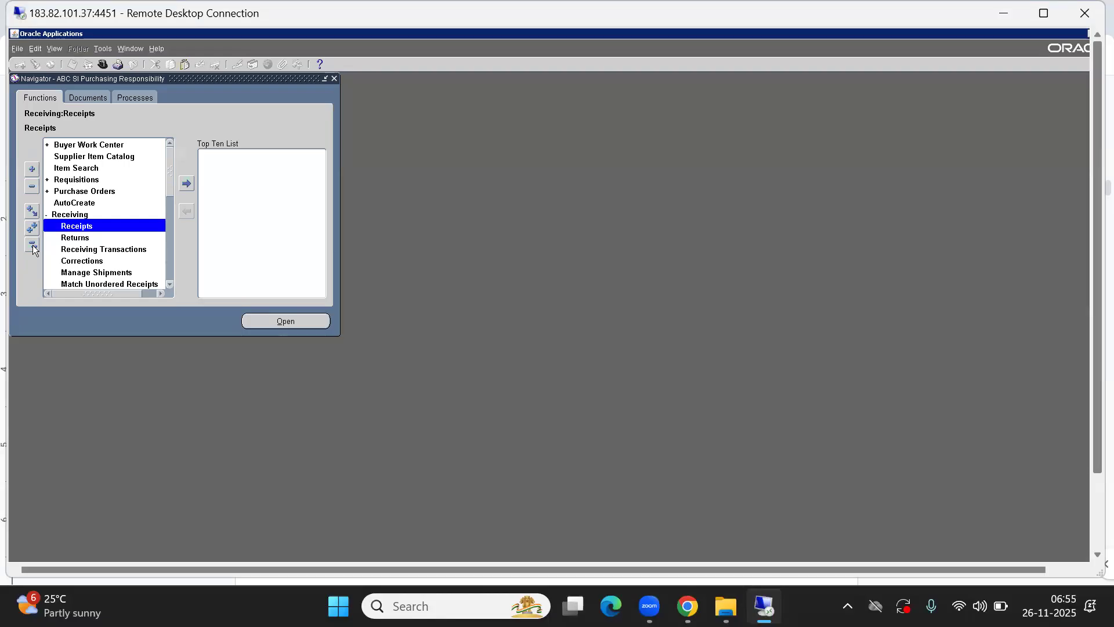
key("Return")
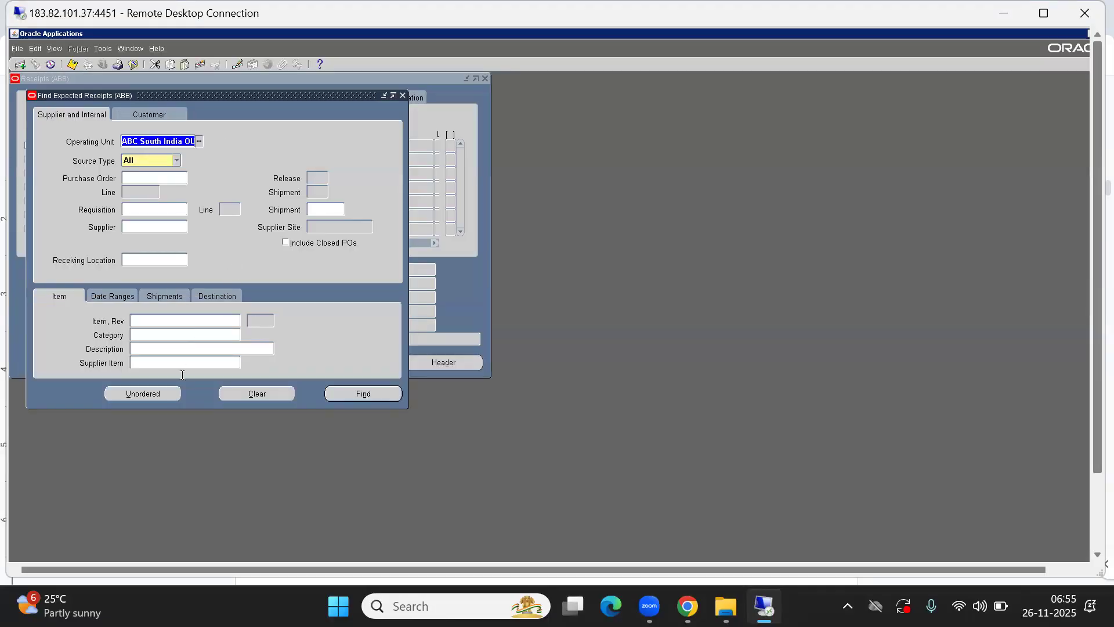
left_click(133, 396)
Open the receipt header's supplier list, search it for "a%" and narrow the search to "as%"
left_click(153, 206)
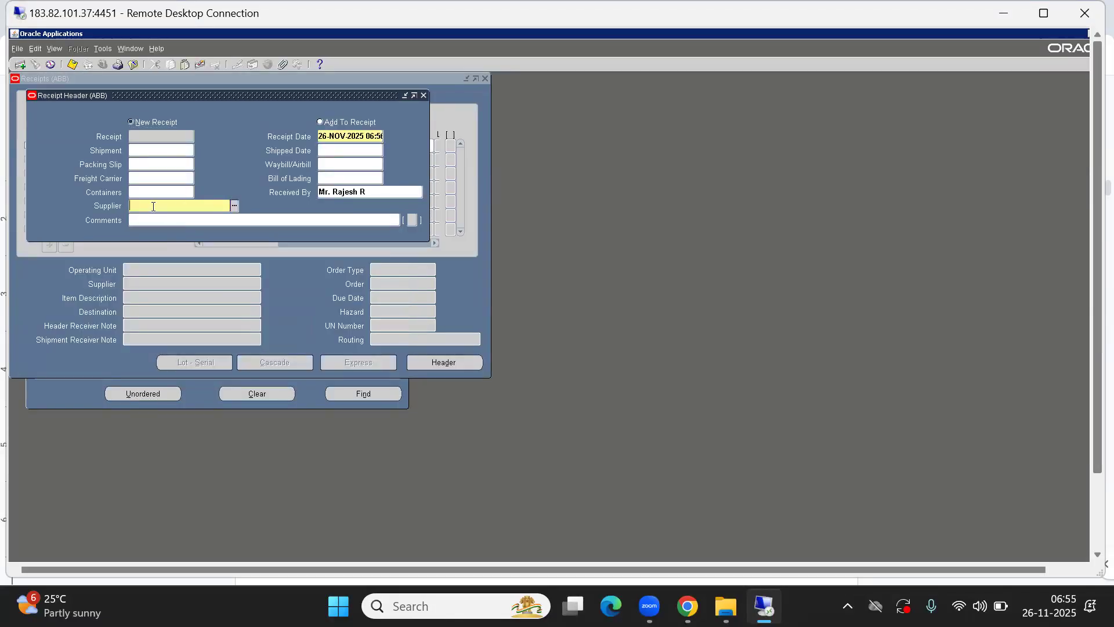
key("ctrl+l")
type("a")
key("Return")
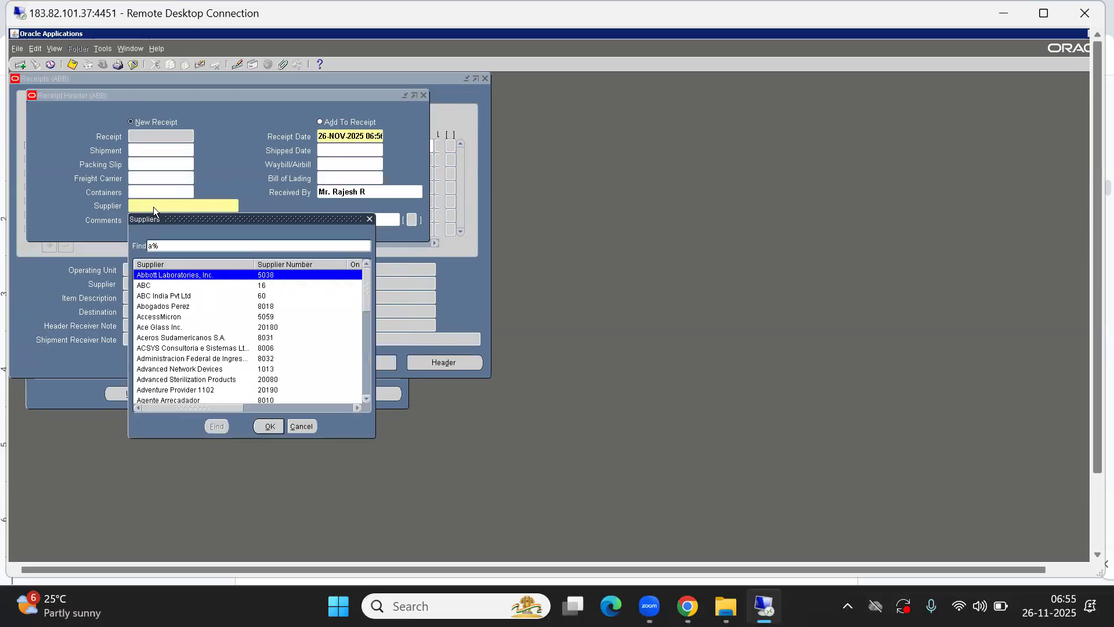
type("s")
key("Down")
key("Up")
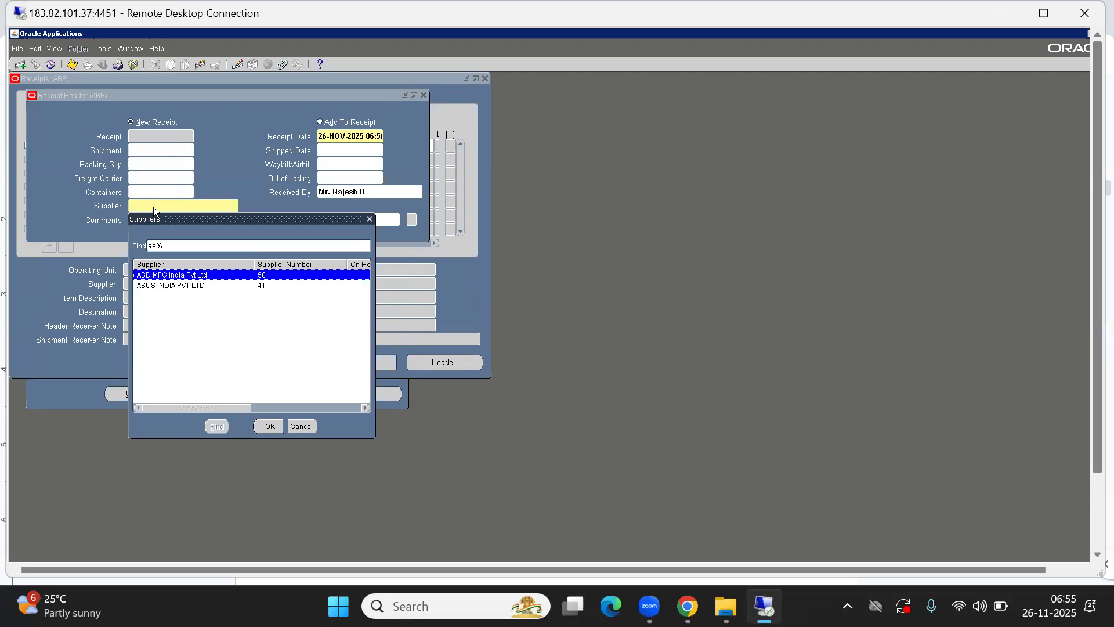
Search the receipt header's supplier list for "XYZ%" instead
key("BackSpace")
key("BackSpace")
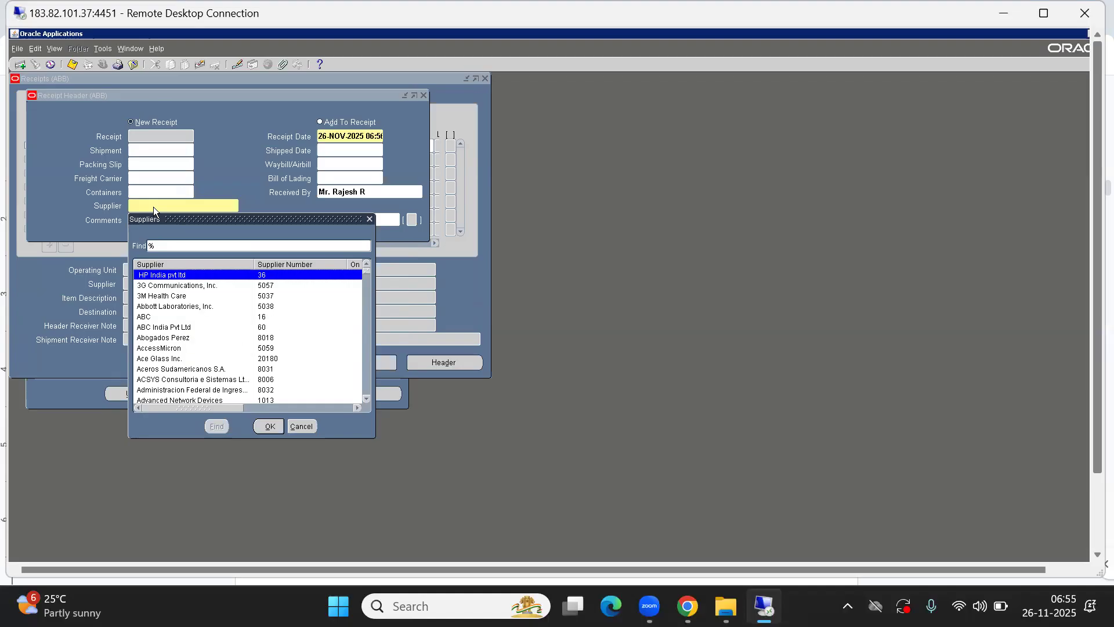
type("xYZ")
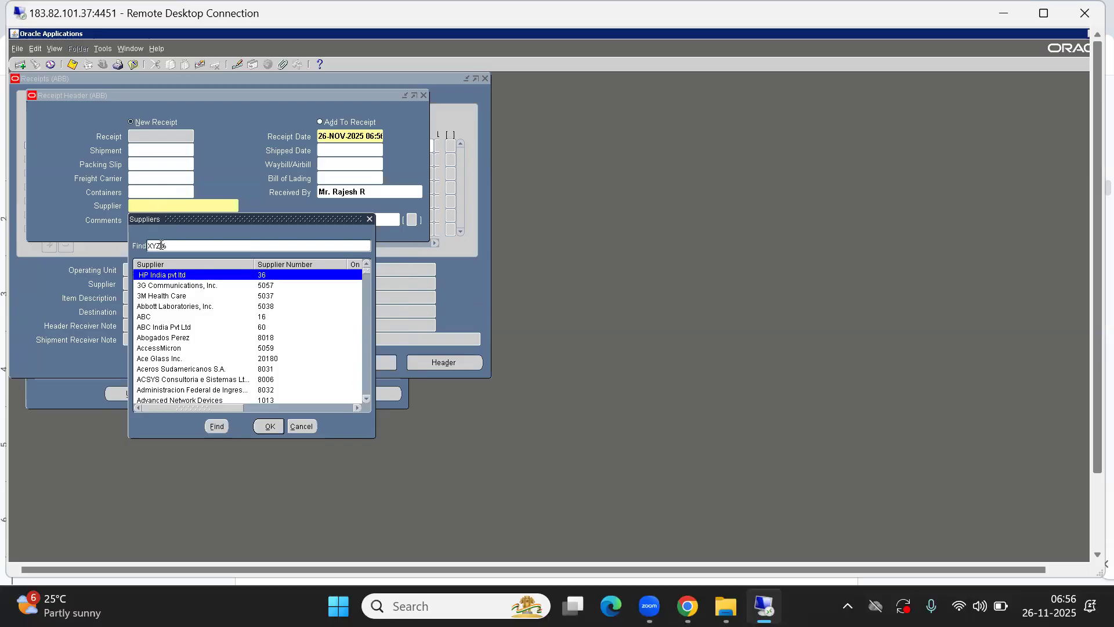
key("Return")
Search the supplier list for ASD, assign ASD MFG India Pvt Ltd to the receipt header and go to the receipt lines
key("BackSpace")
key("BackSpace")
key("BackSpace")
key("BackSpace")
type("ASD%")
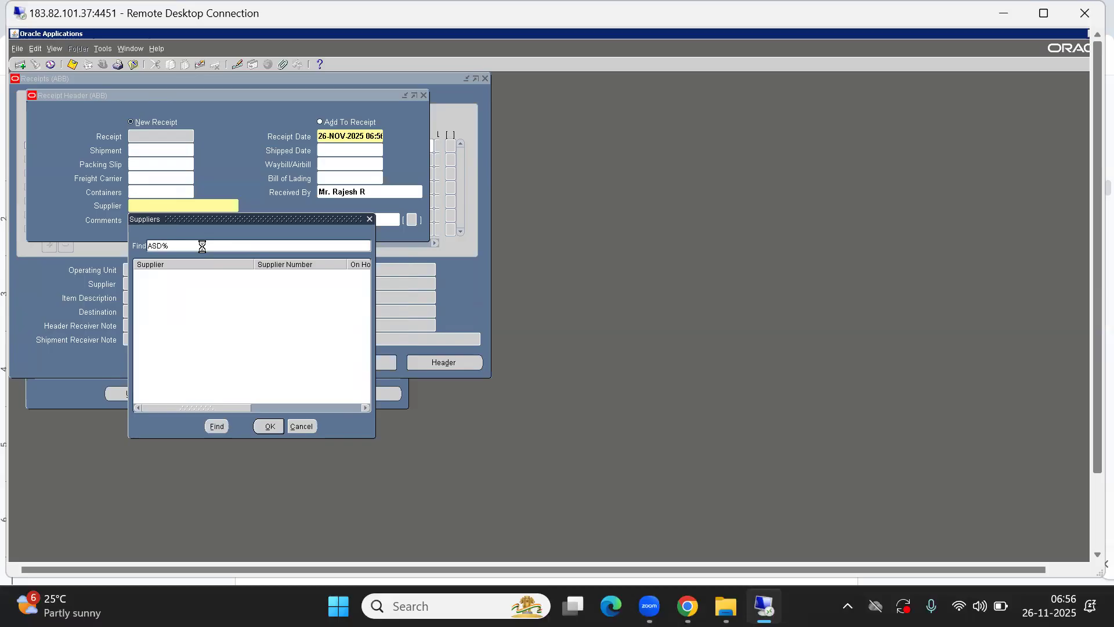
key("Return")
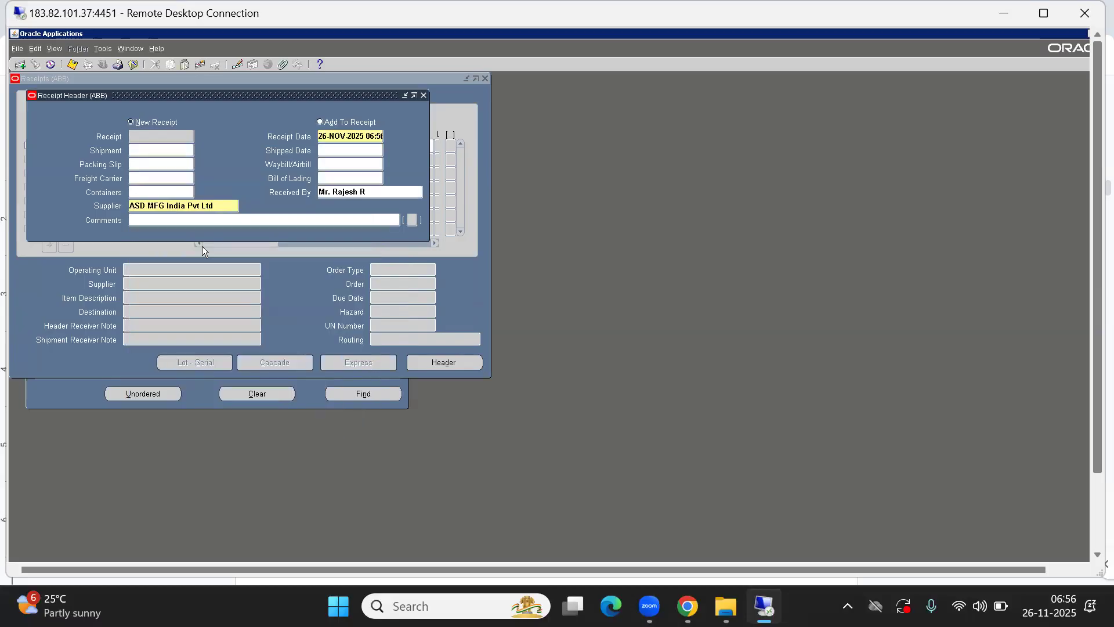
left_click(164, 207)
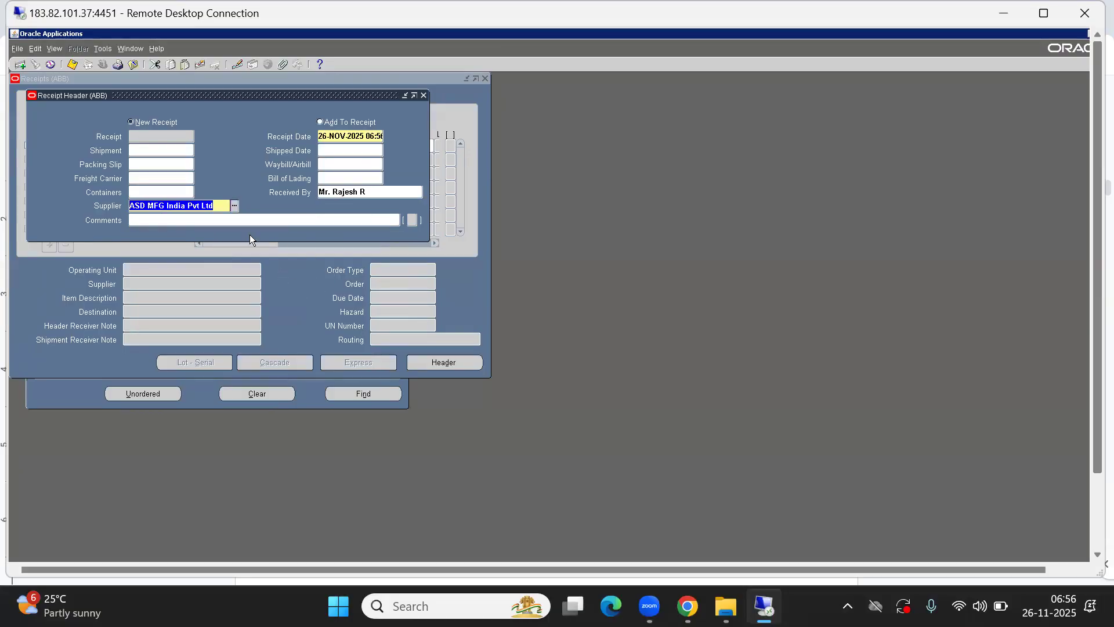
left_click(294, 279)
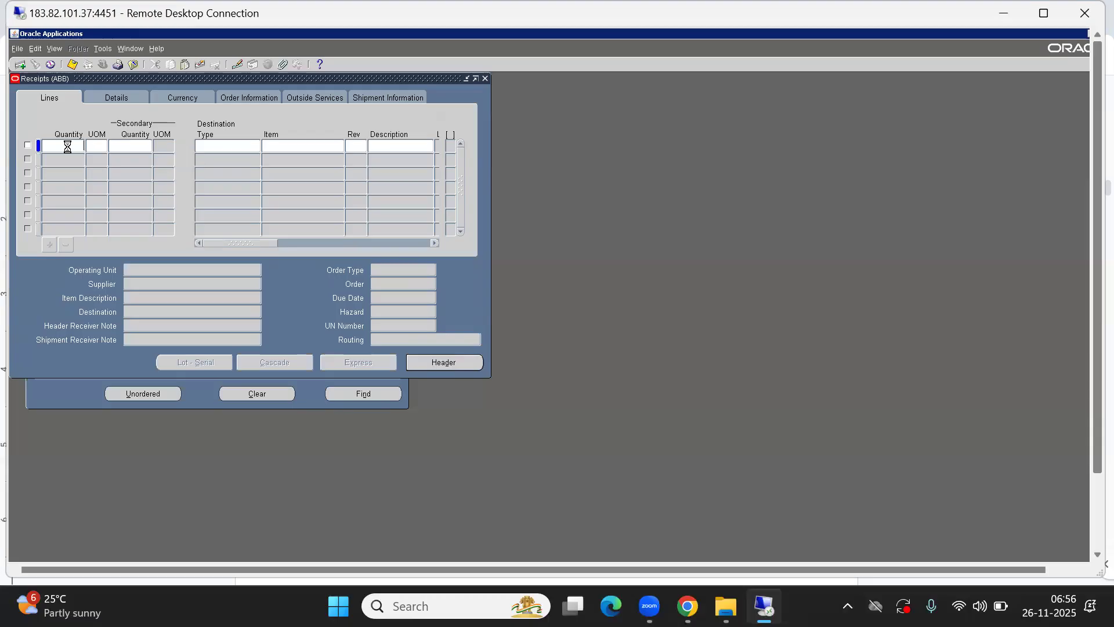
Enter a quantity of 50 on the first receipt line and choose A_Each as its unit of measure
type("50")
key("Tab")
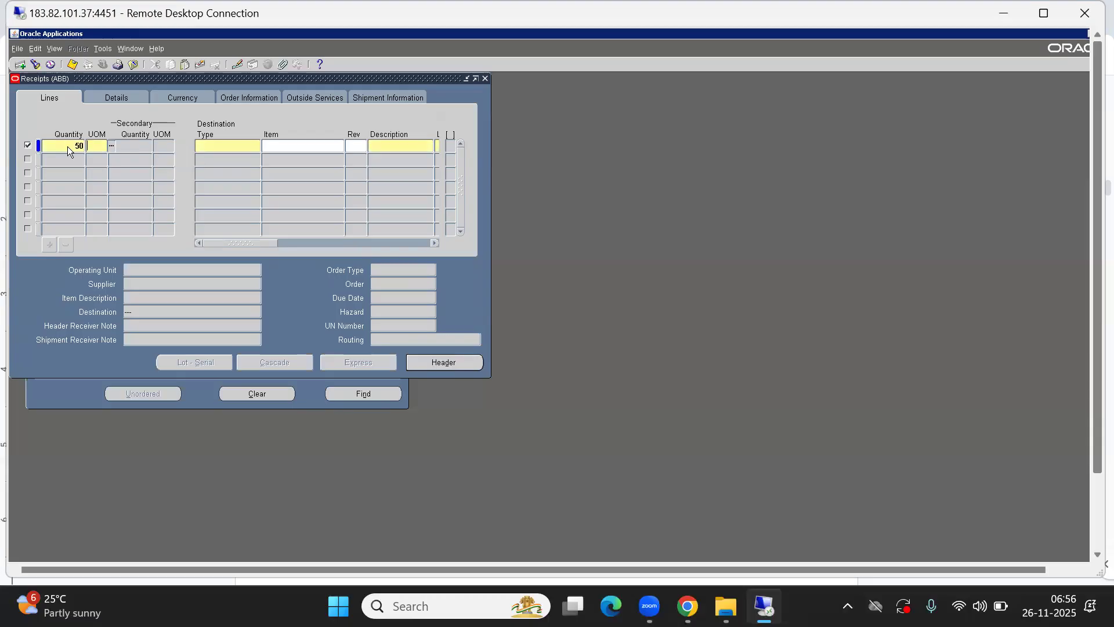
key("ctrl+l")
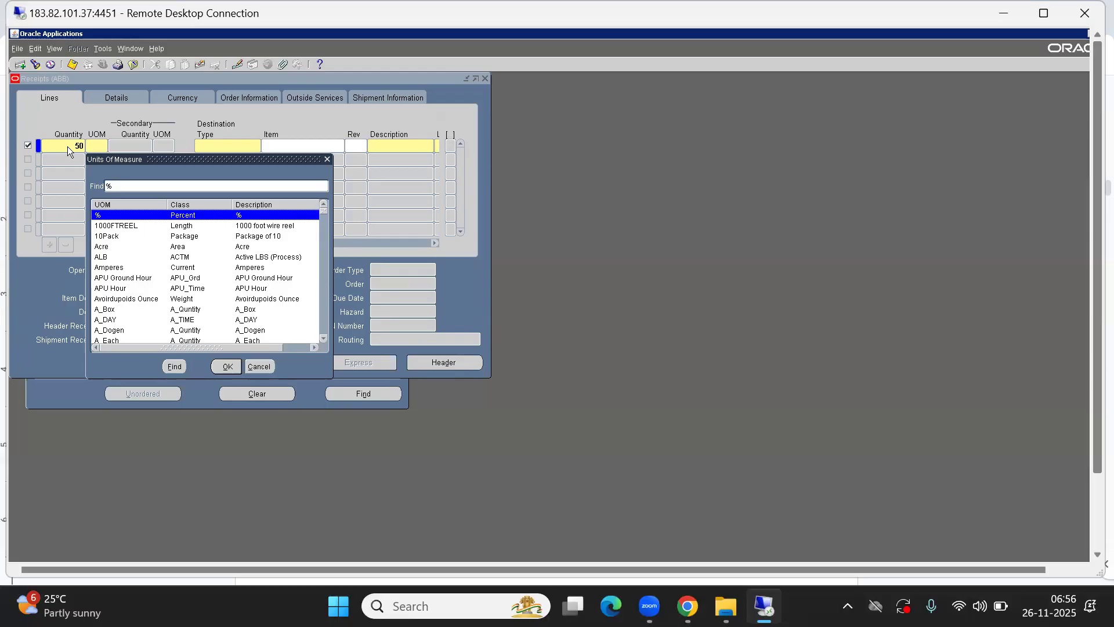
type("a")
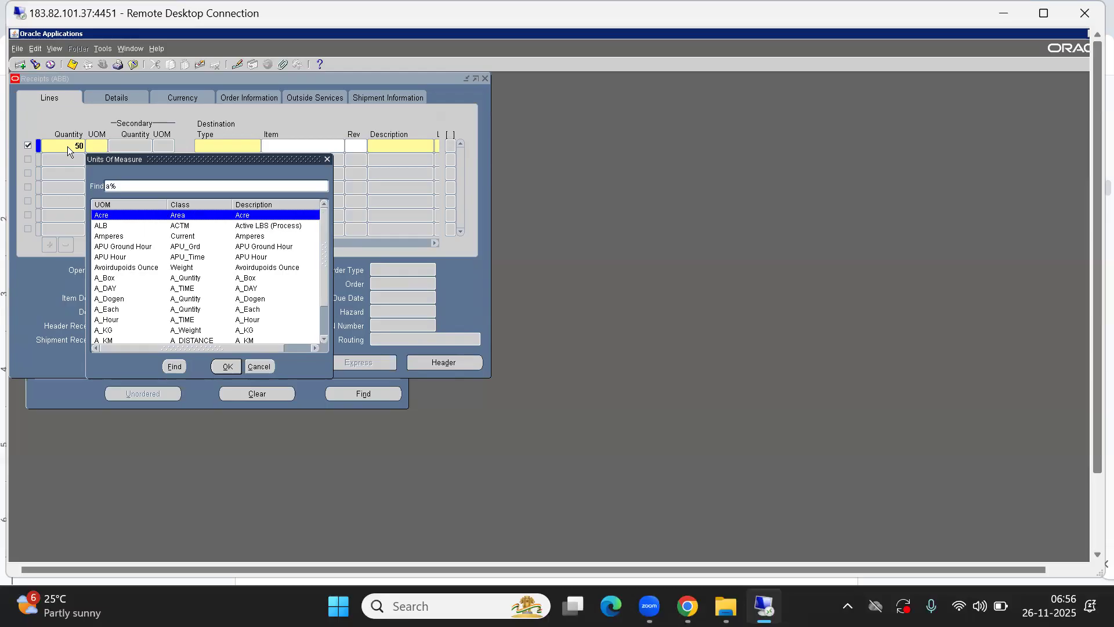
key("Down")
key("Down")
key("Down")
key("Down")
key("Down")
key("Down")
key("Down")
key("Down")
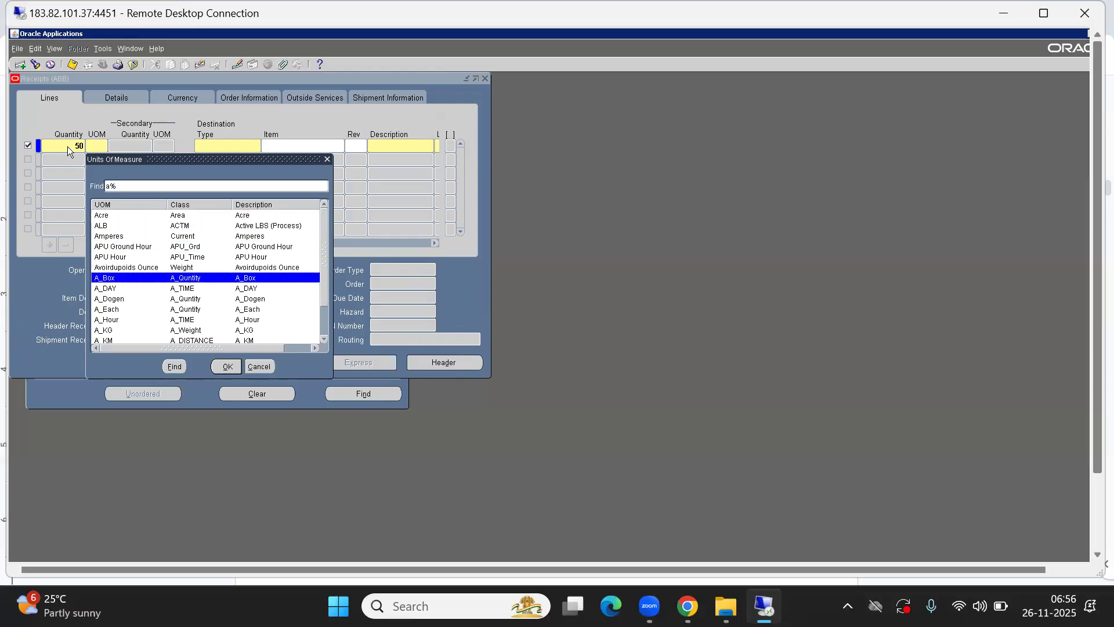
key("Down")
key("Return")
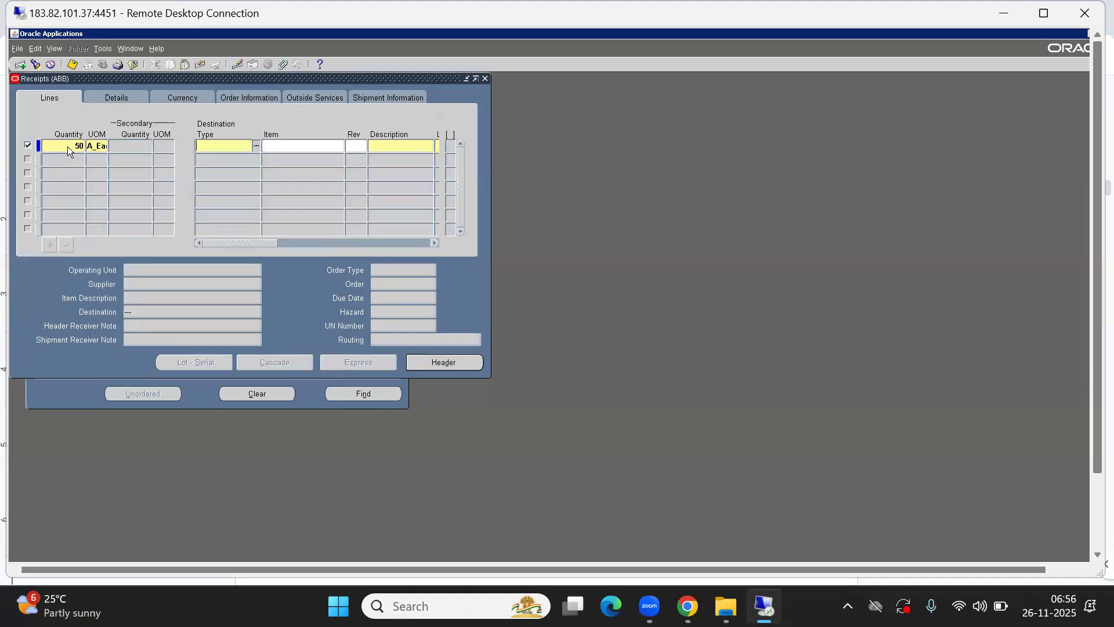
Set the receipt line's destination type to Receiving and its item to ABCC0016
key("ctrl+l")
type("%16")
key("ctrl+l")
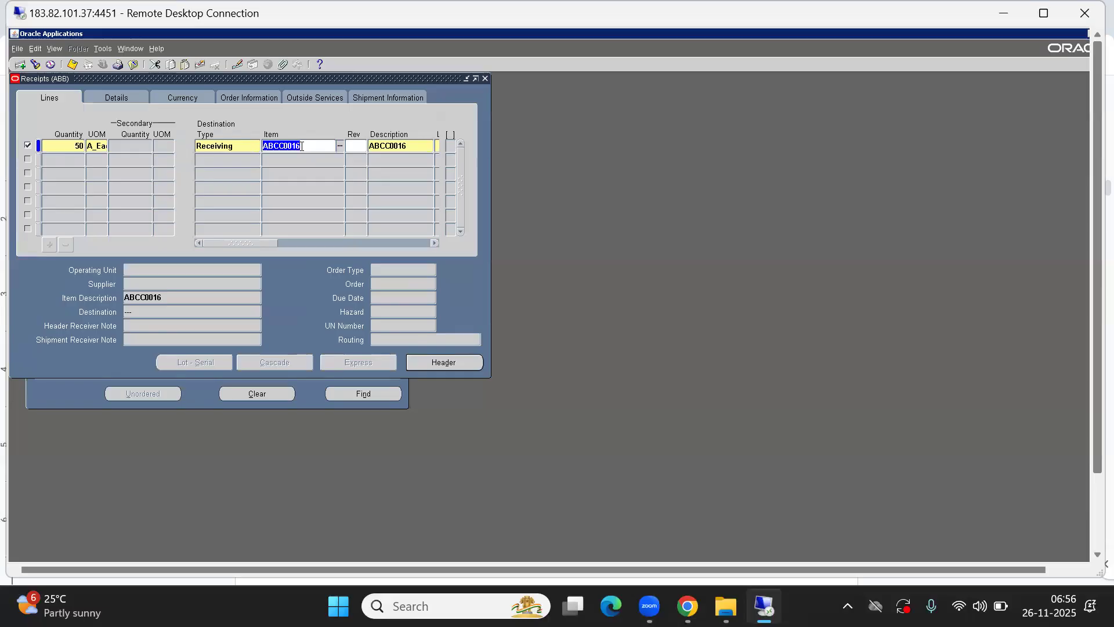
Replace the receipt line's item with ABCL00012 from the system items list
key("ctrl+l")
type("%")
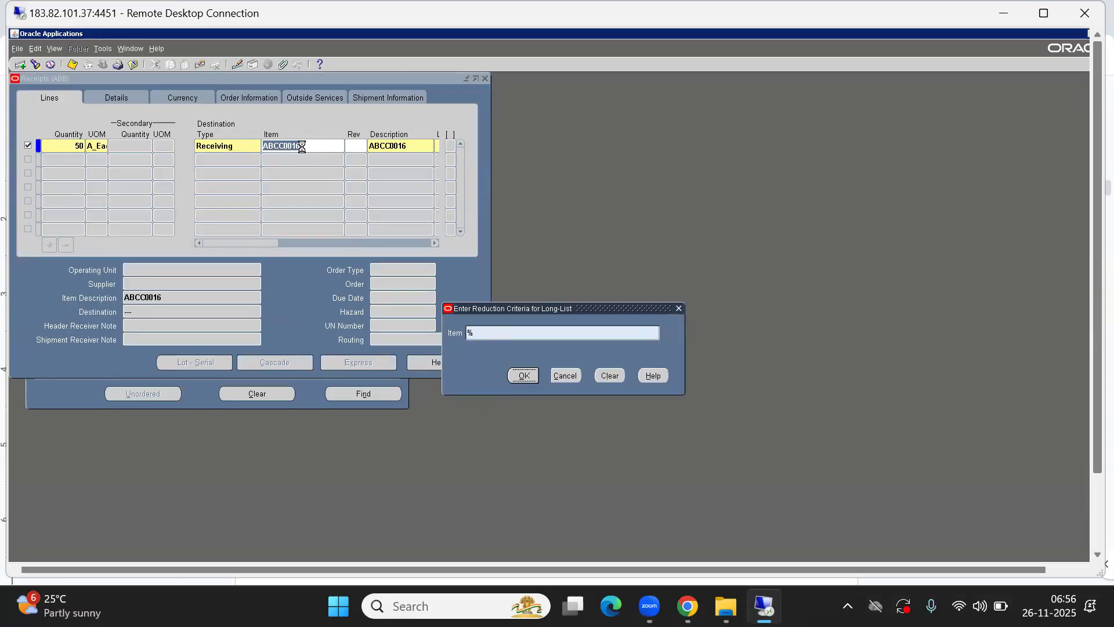
key("Down")
key("Down")
key("Down")
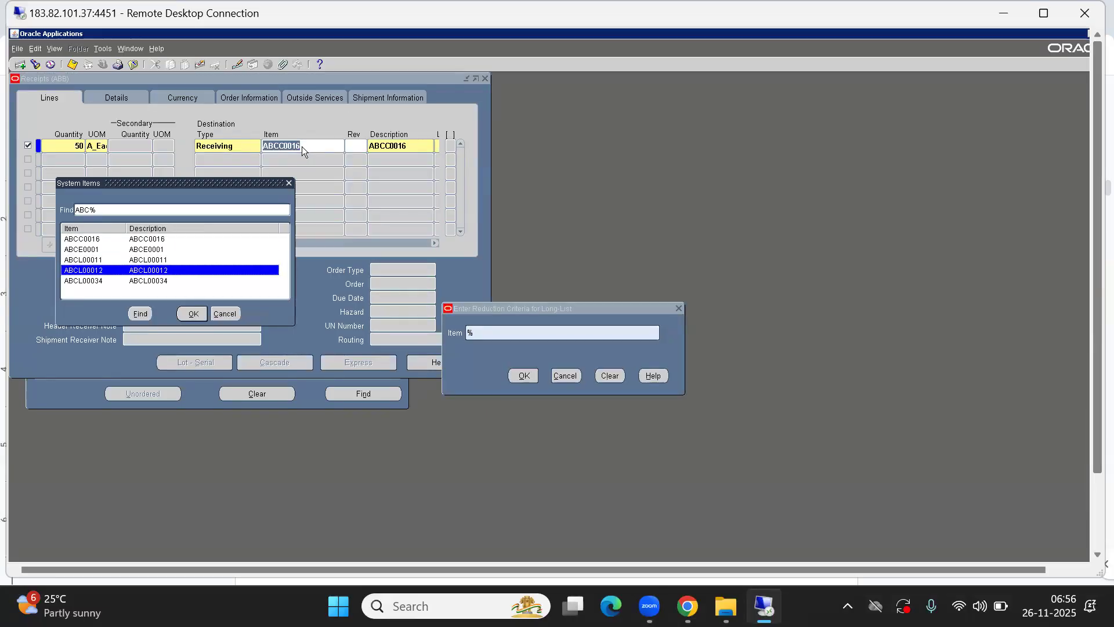
key("Return")
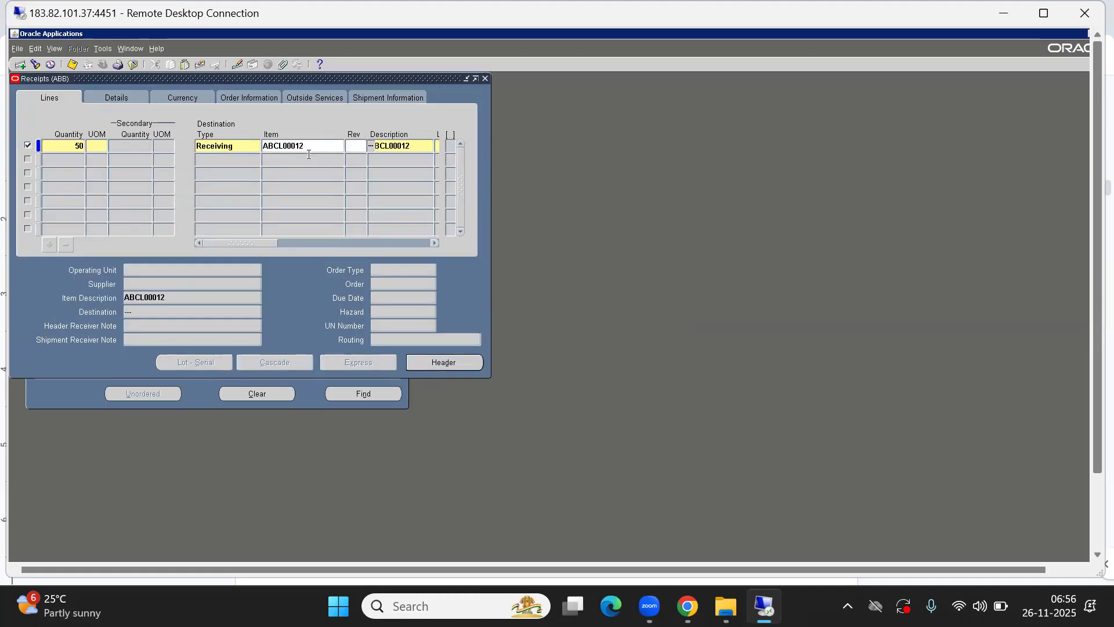
Reopen the system items list for the receipt line and choose item ABCE0001
double_click(289, 145)
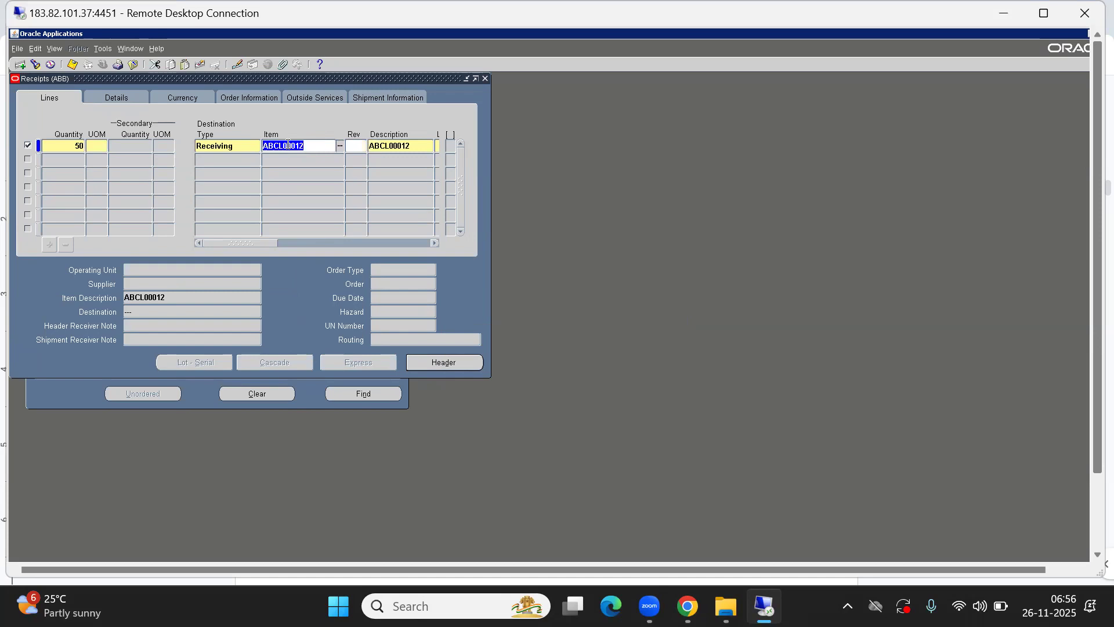
double_click(289, 145)
type("%")
key("Return")
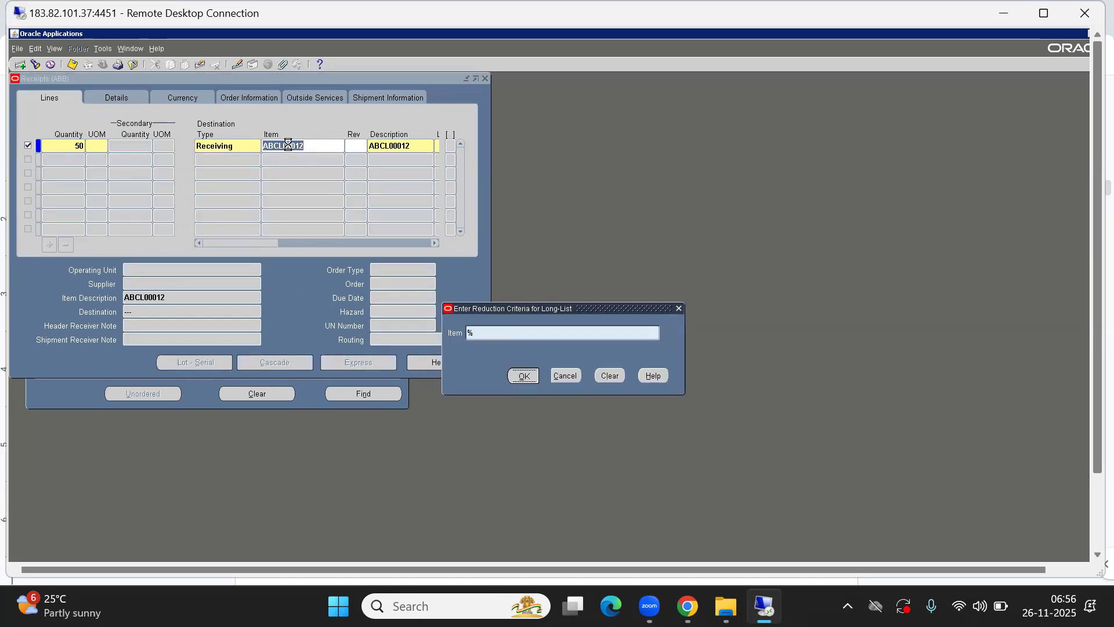
key("Down")
key("Down")
key("Down")
key("Down")
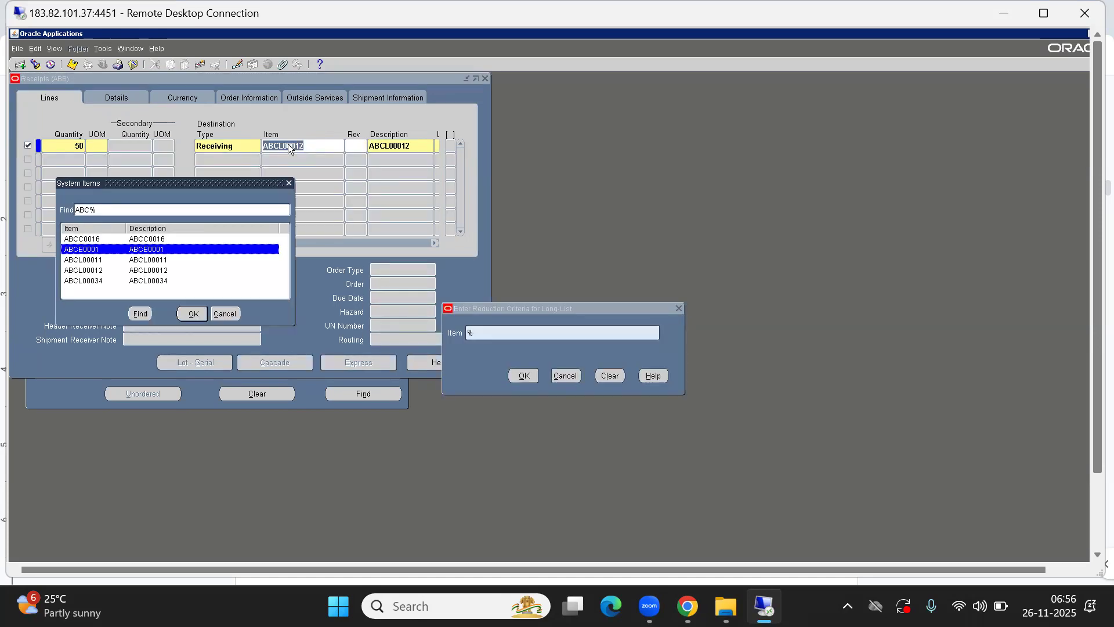
key("Up")
key("Up")
key("Up")
key("Down")
key("Down")
key("Down")
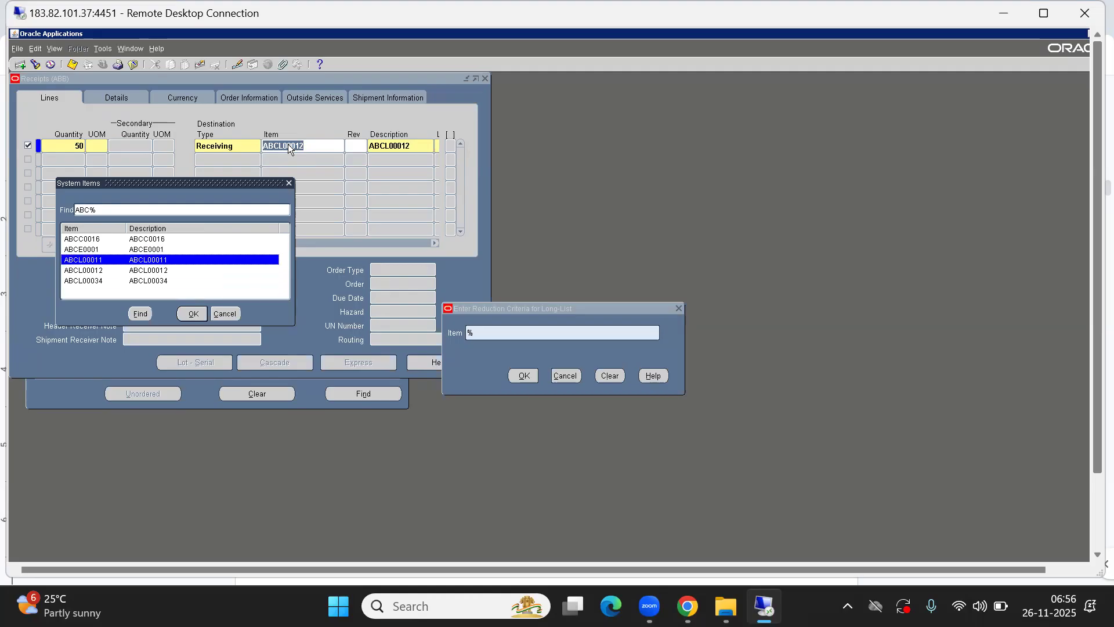
key("Up")
key("Up")
key("Up")
key("Up")
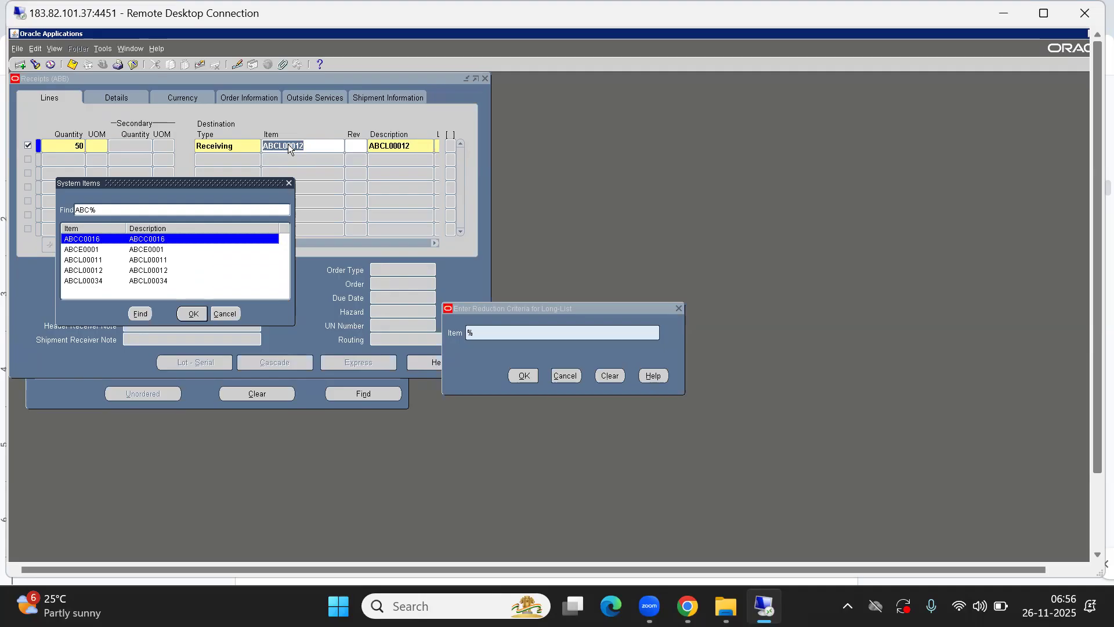
key("Down")
key("Down")
key("Up")
key("Return")
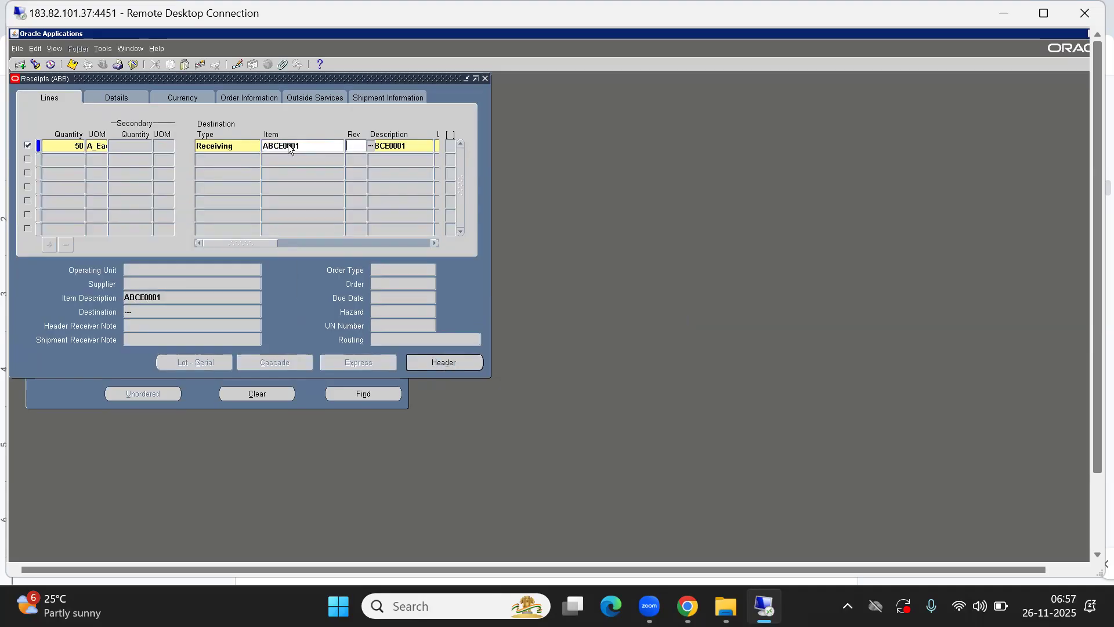
Set the receipt line's location to ABC BANGALORE INV LOC from the ship-to locations list
key("Tab")
left_click_drag(238, 242, 291, 241)
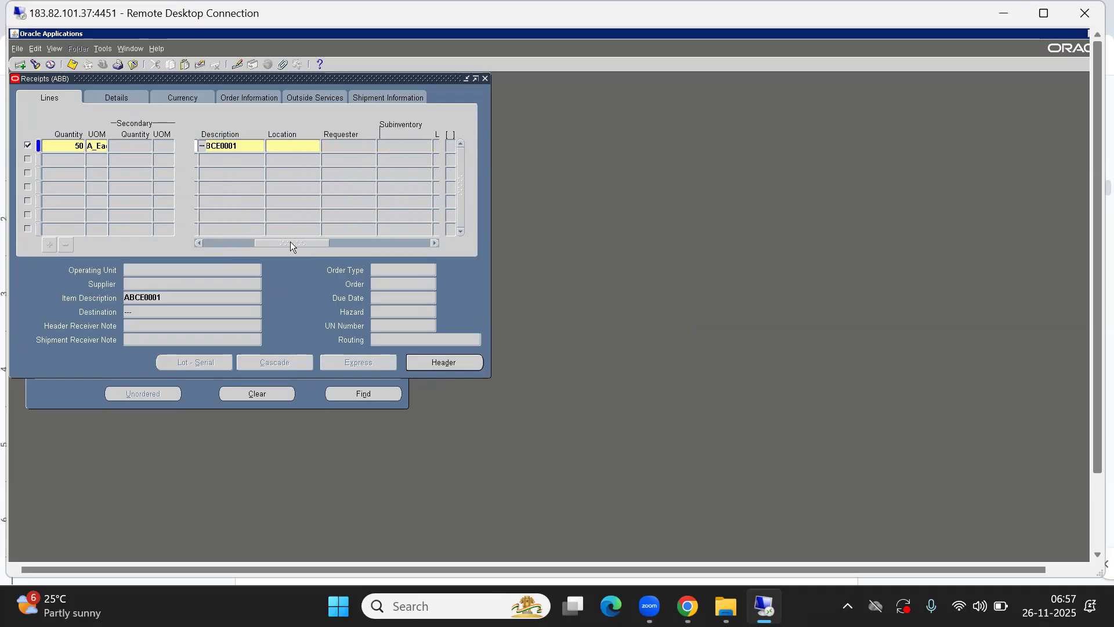
left_click(285, 143)
double_click(284, 143)
type("%")
key("Return")
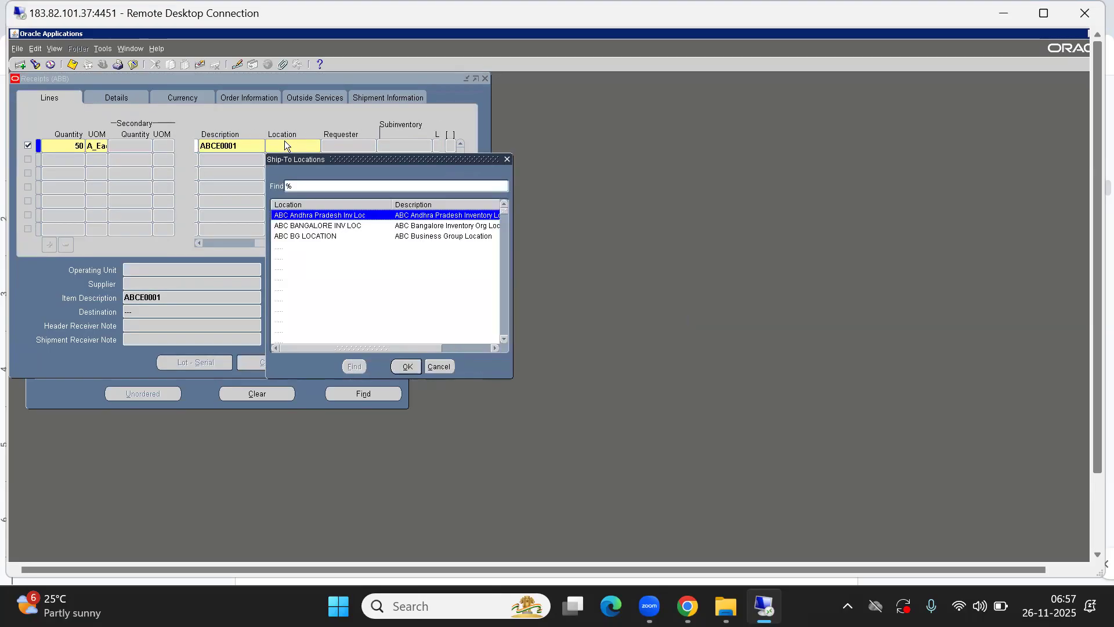
key("Down")
key("Down")
key("Down")
key("Down")
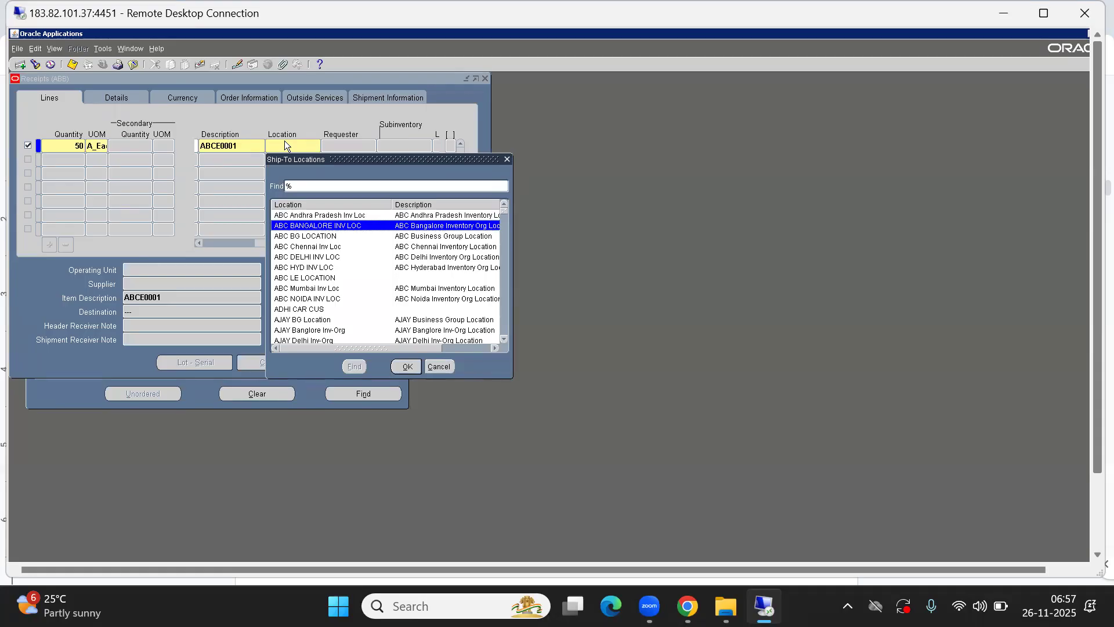
key("Up")
key("Up")
key("Up")
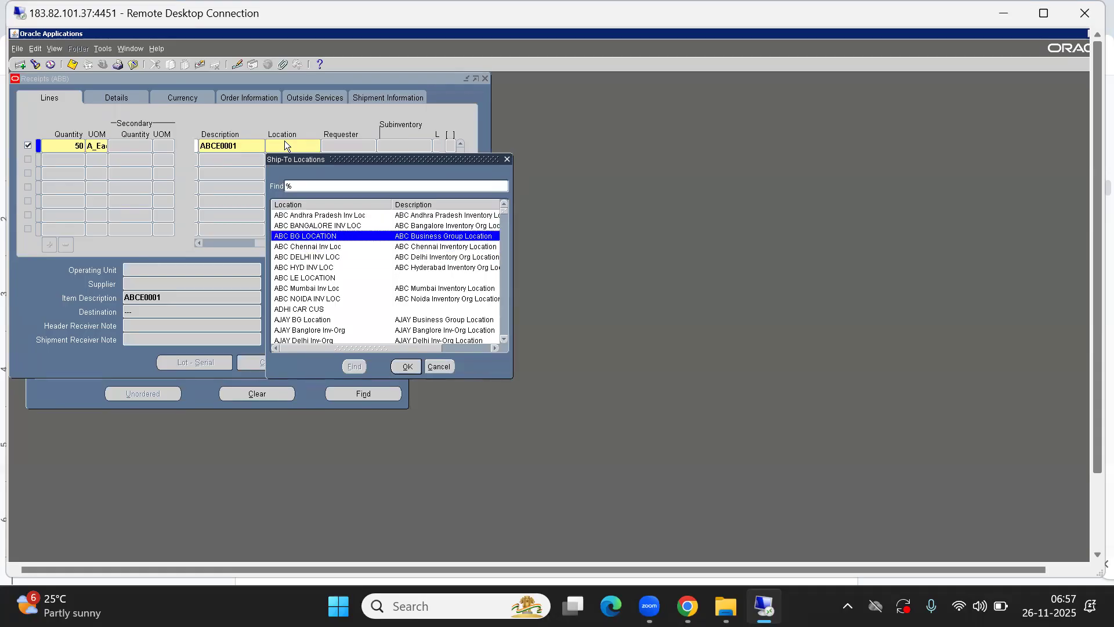
key("Return")
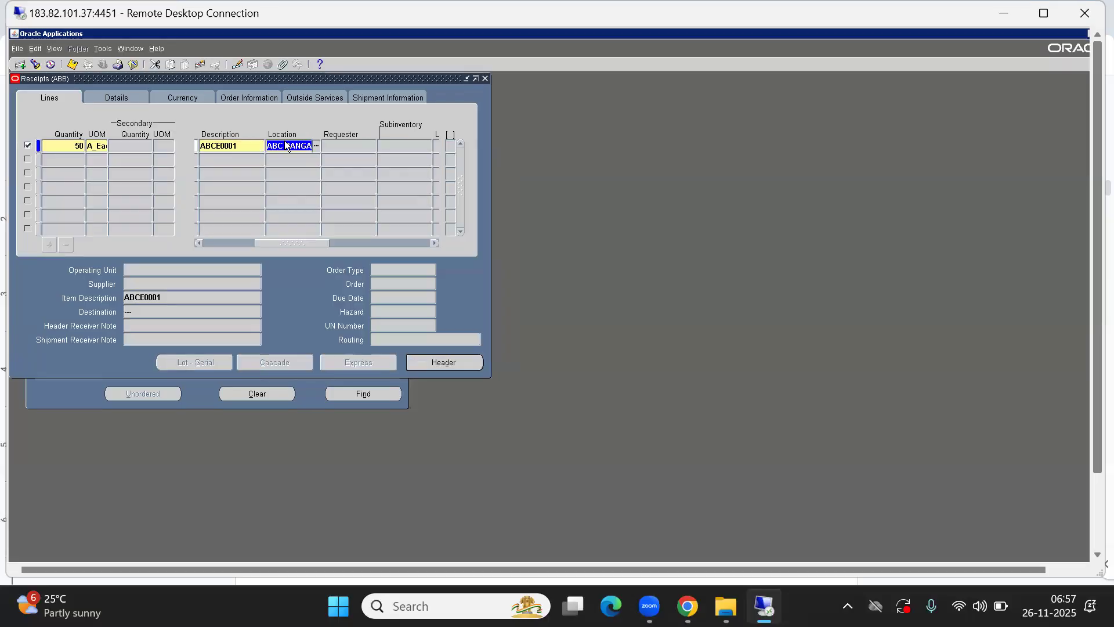
Check the receipt line's remaining fields and save the unordered receipt
left_click_drag(304, 241, 446, 235)
left_click_drag(328, 231, 102, 201)
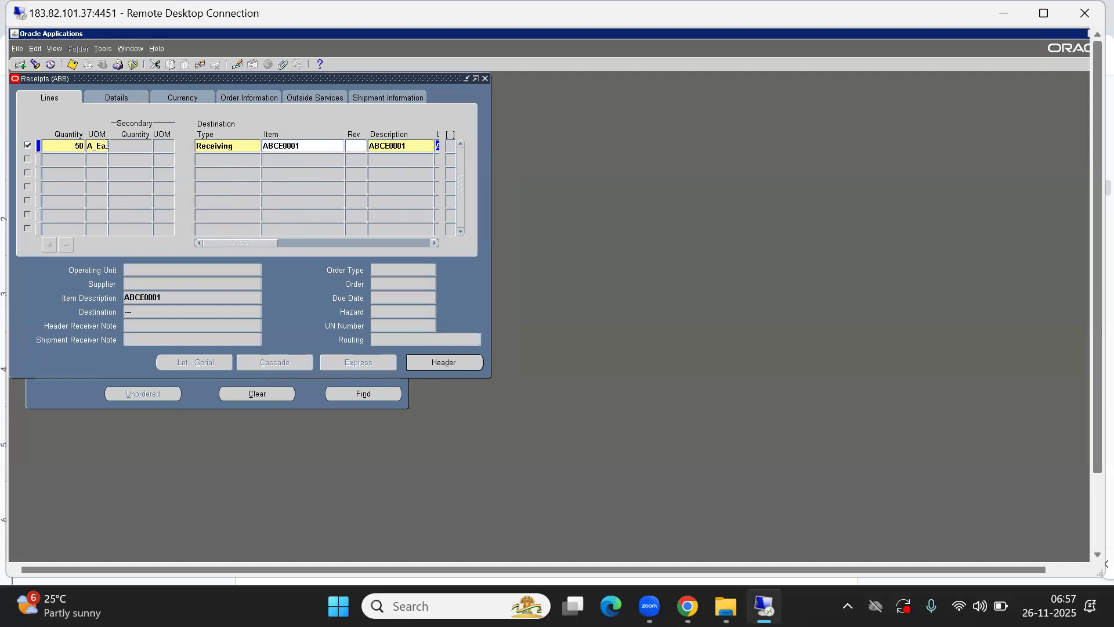
left_click(73, 65)
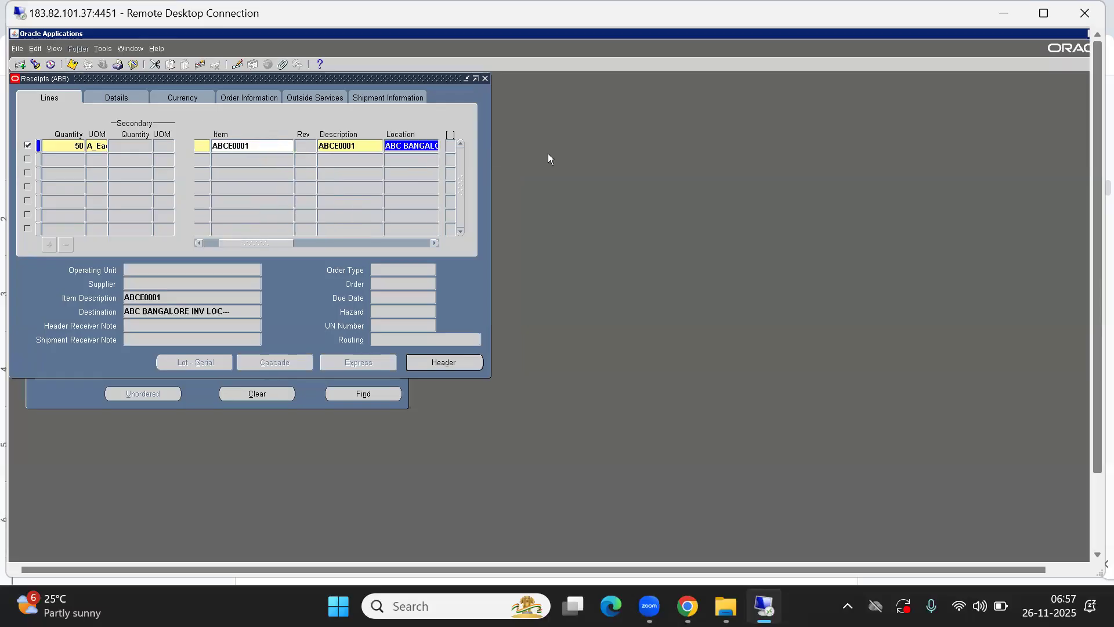
Maximize the remote desktop window, open the receipt header and highlight the generated receipt number
left_click(1049, 14)
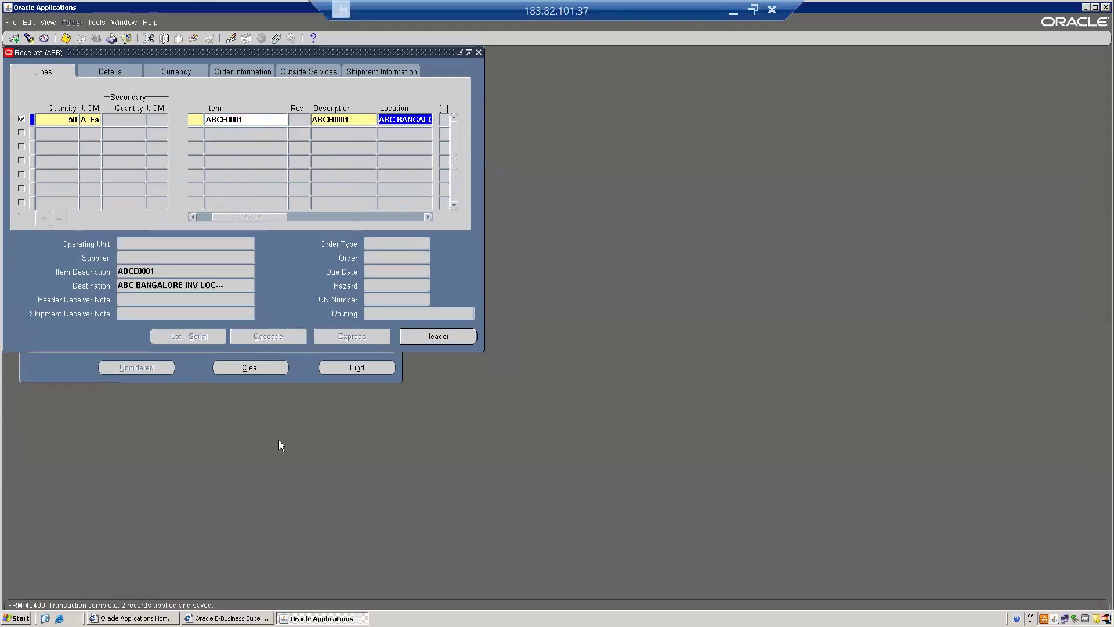
left_click(427, 338)
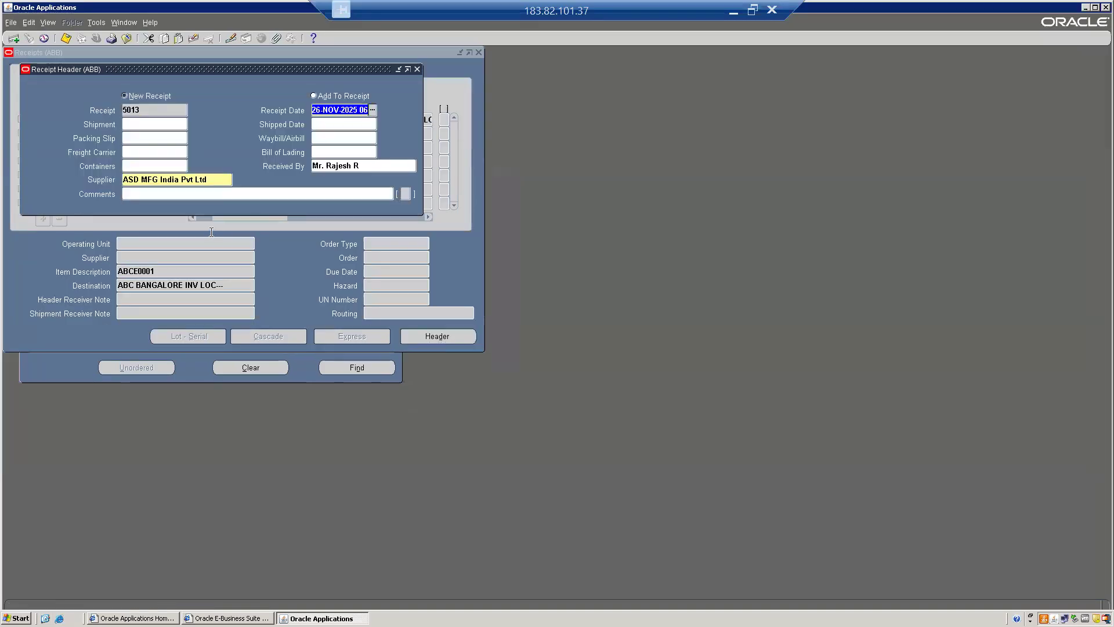
double_click(141, 109)
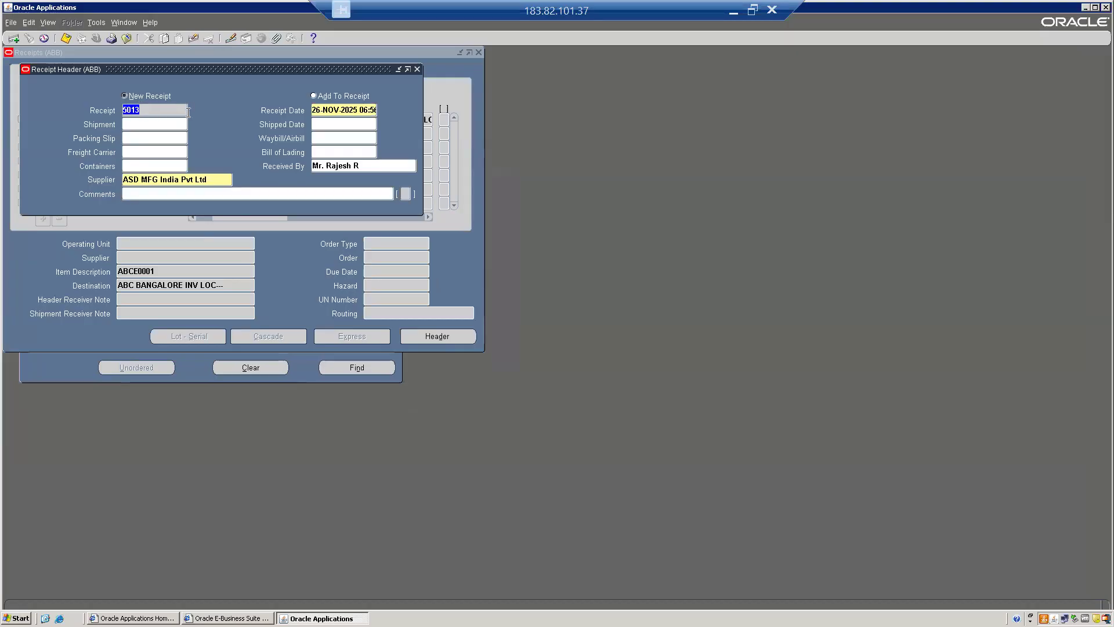
left_click(156, 109)
left_click_drag(157, 109, 80, 106)
Close the receipt forms and collapse all functions in the Navigator
key("alt+f")
key("c")
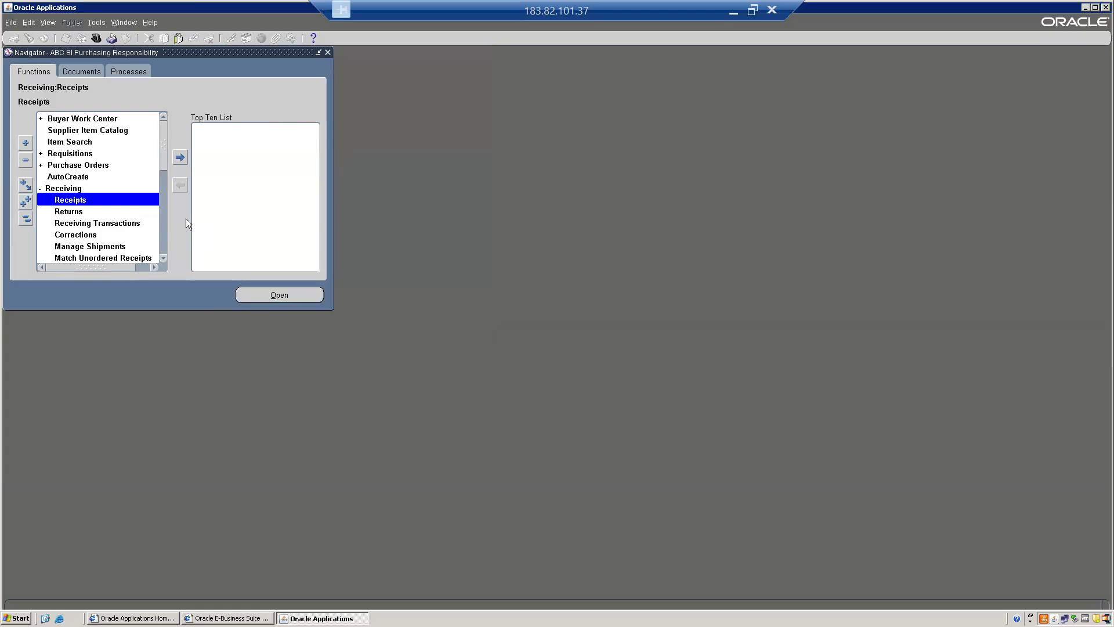
left_click(23, 220)
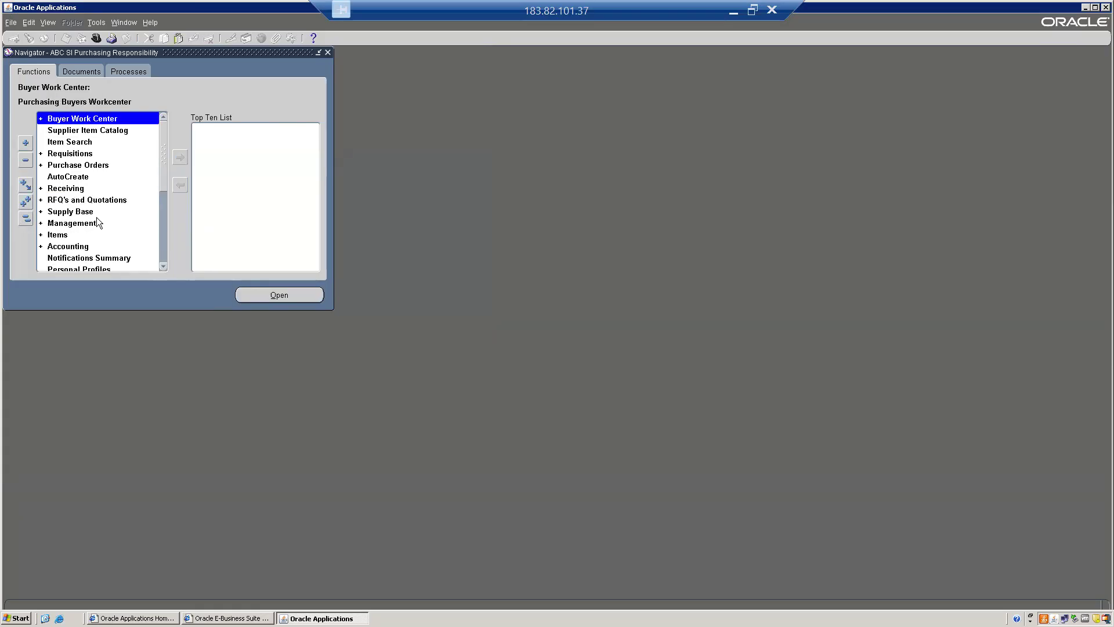
Look through the full list of purchasing functions in the Navigator
key("Down")
key("Down")
key("Down")
key("Down")
key("Down")
key("Down")
key("Down")
key("Down")
key("Down")
key("Down")
key("Down")
key("Down")
key("Down")
key("Down")
key("Down")
key("Down")
key("Down")
key("Down")
key("Down")
key("Down")
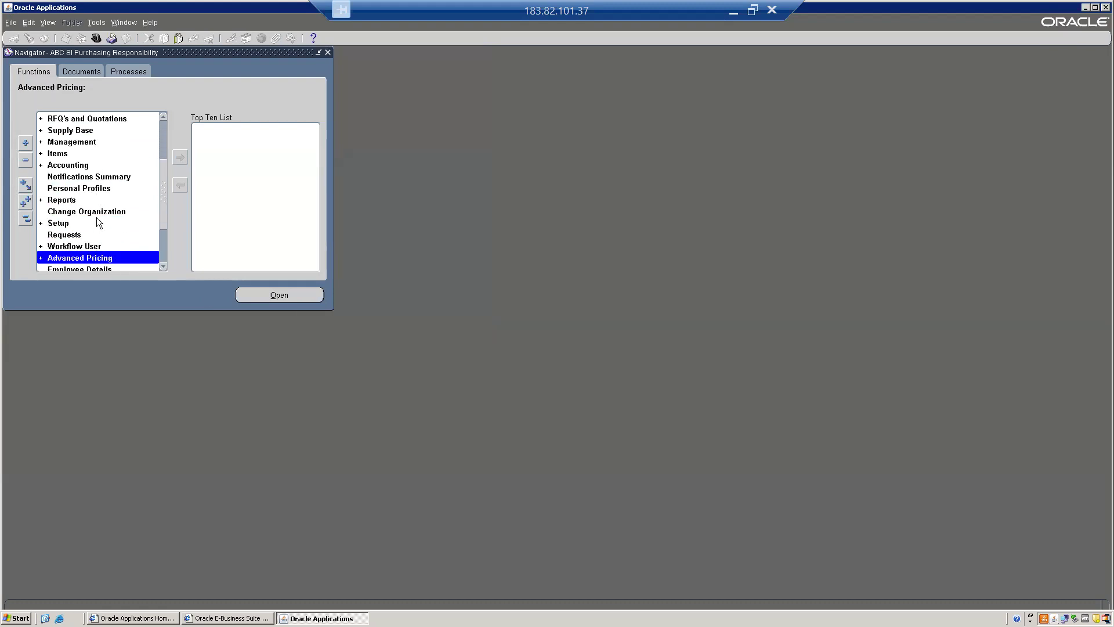
key("Down")
key("Down")
key("Down")
key("Down")
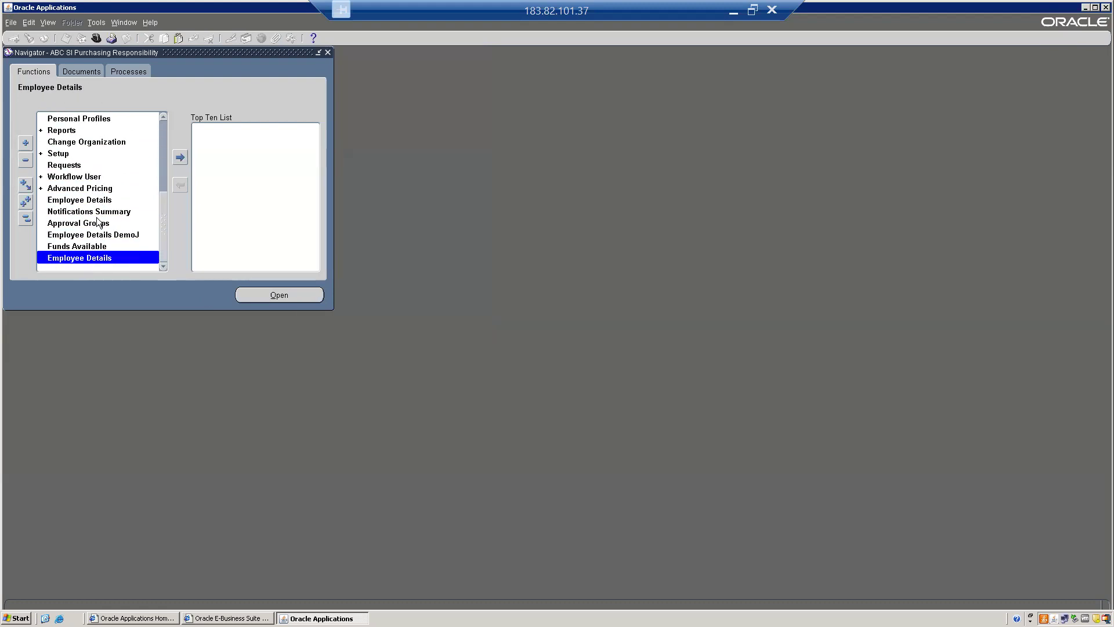
key("Up")
key("Up")
key("Up")
key("Up")
key("Up")
key("Up")
key("Up")
key("Up")
key("Up")
key("Up")
key("Up")
key("Up")
key("Up")
key("Up")
key("Up")
key("Up")
key("Up")
key("Up")
key("Up")
key("Up")
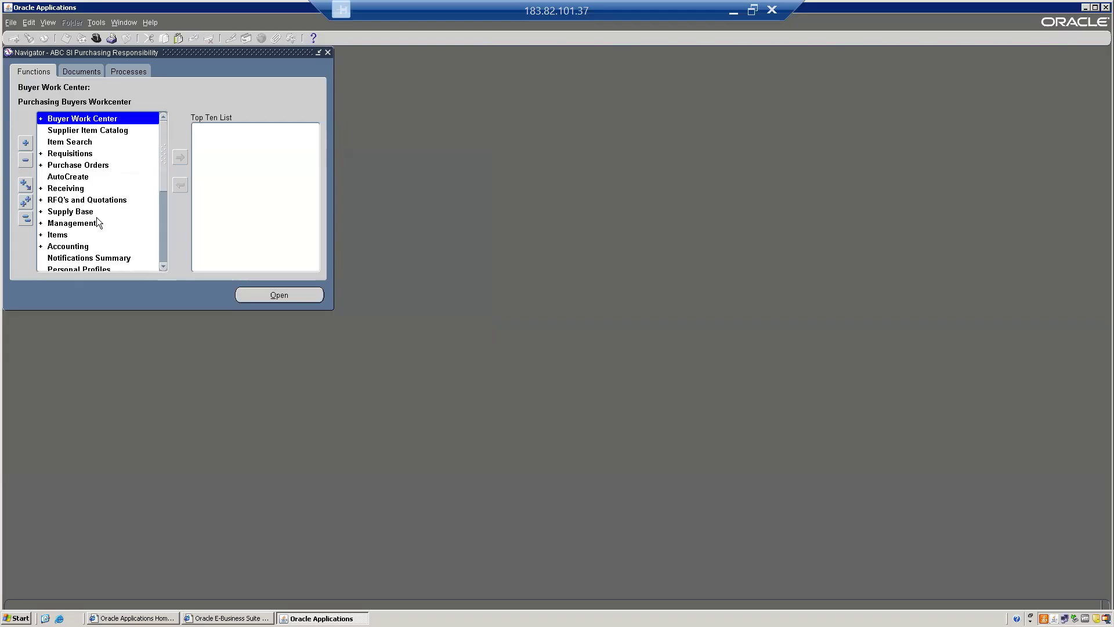
key("Down")
key("Down")
key("Down")
key("Down")
key("Down")
key("Down")
key("Down")
key("Down")
key("Down")
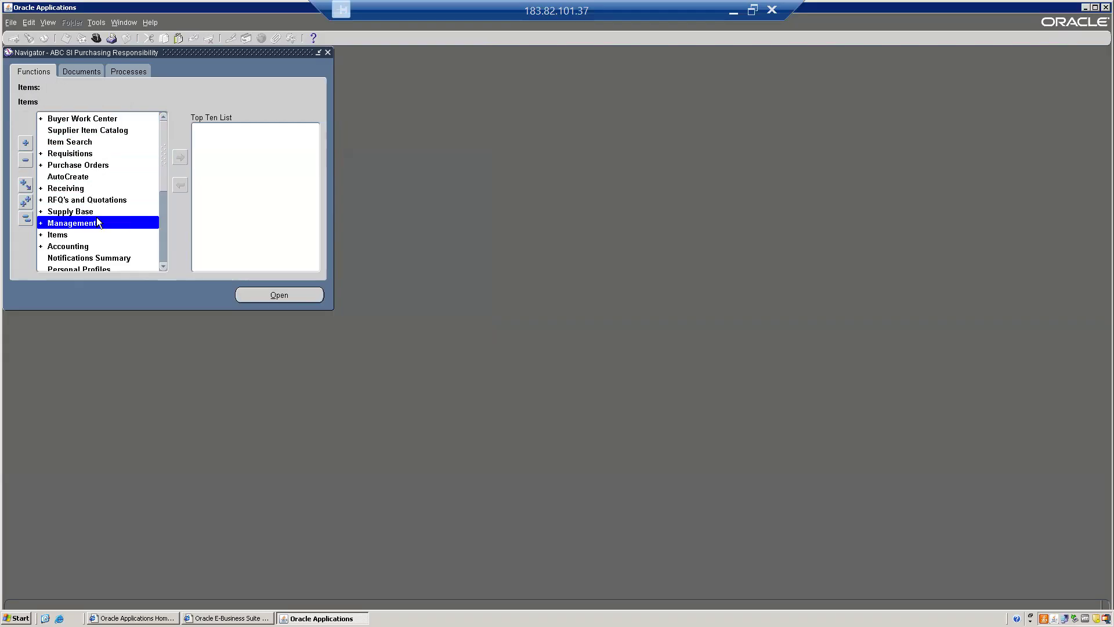
key("Down")
key("Down")
key("Down")
key("Down")
key("Down")
Exit Oracle Applications, confirm the exit and close the leftover E-Business Suite browser window to return to the login page
key("alt+f")
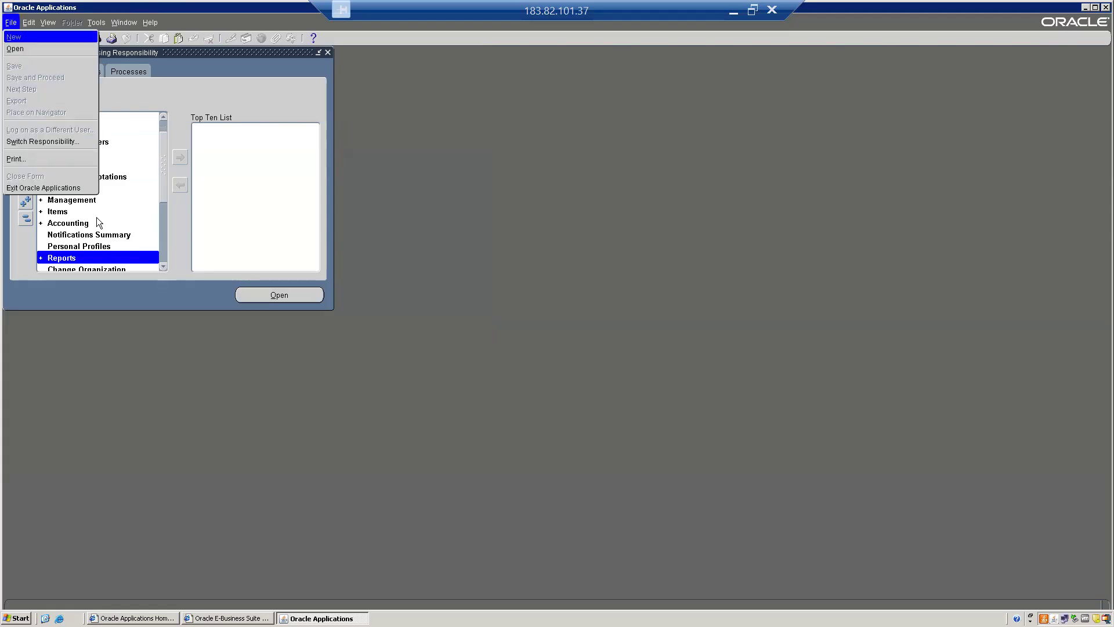
key("x")
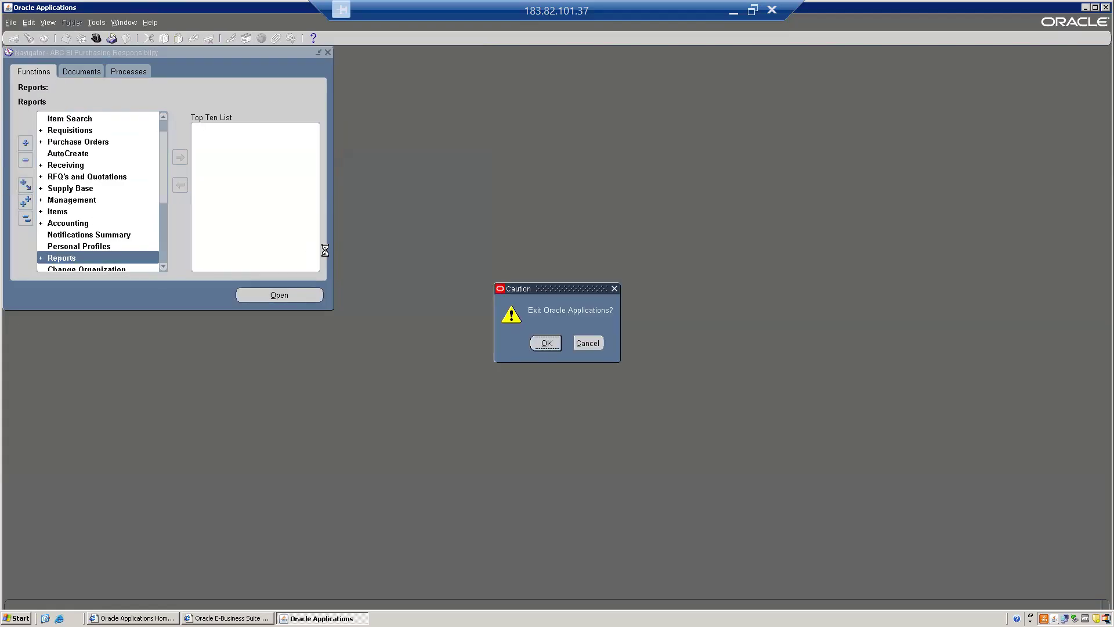
key("Return")
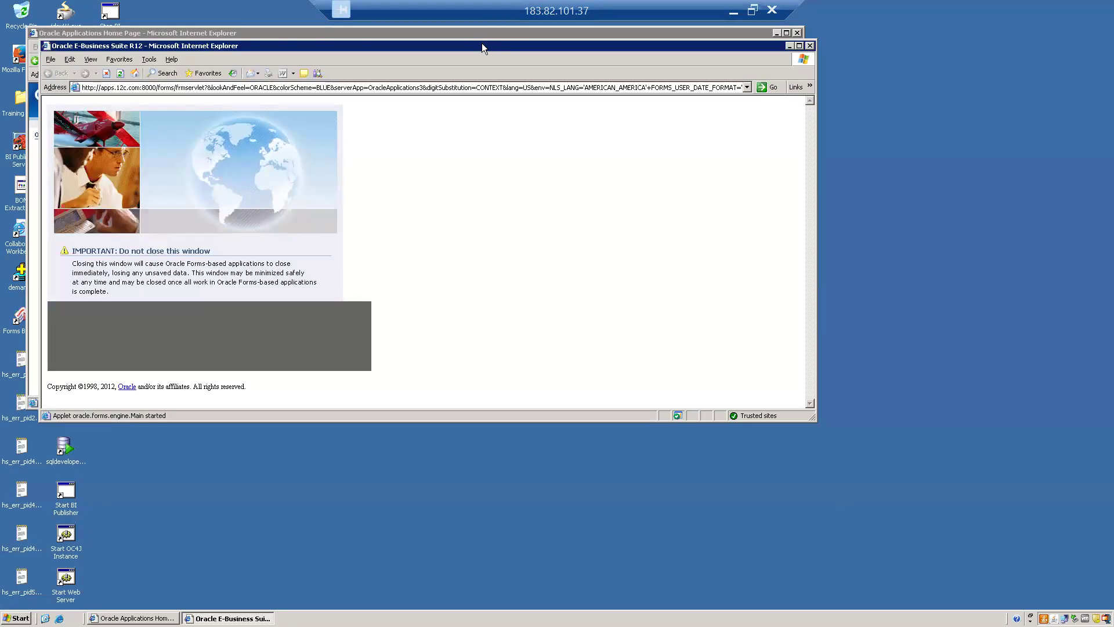
left_click_drag(482, 44, 563, 200)
left_click(890, 202)
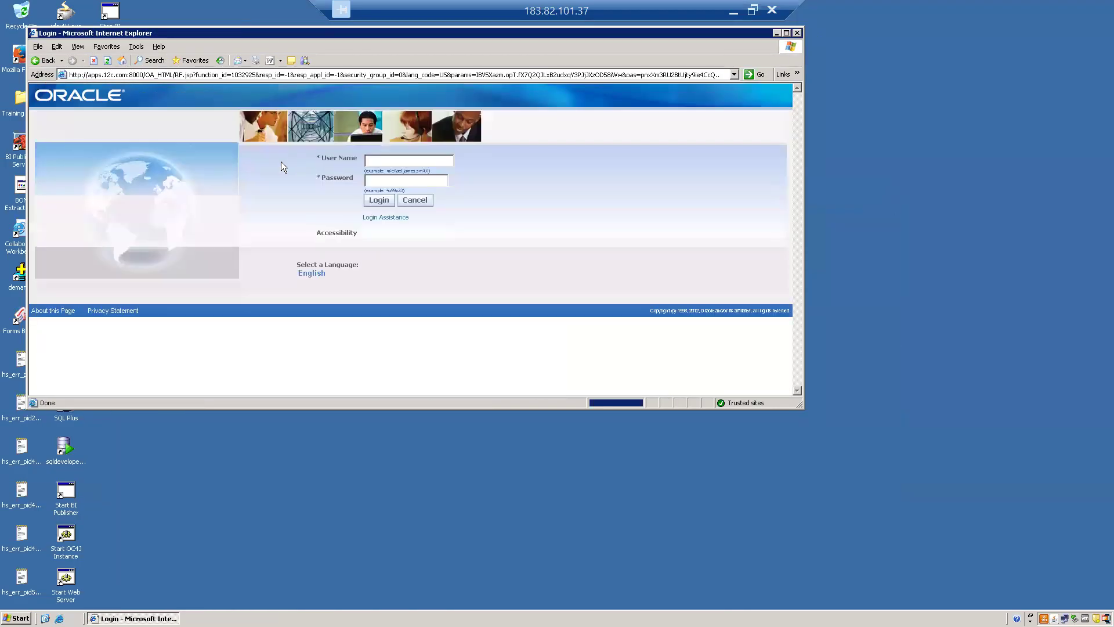
Log in to the E-Business Suite as ABC_SCM_IMP with the account password
left_click(396, 161)
type("AB")
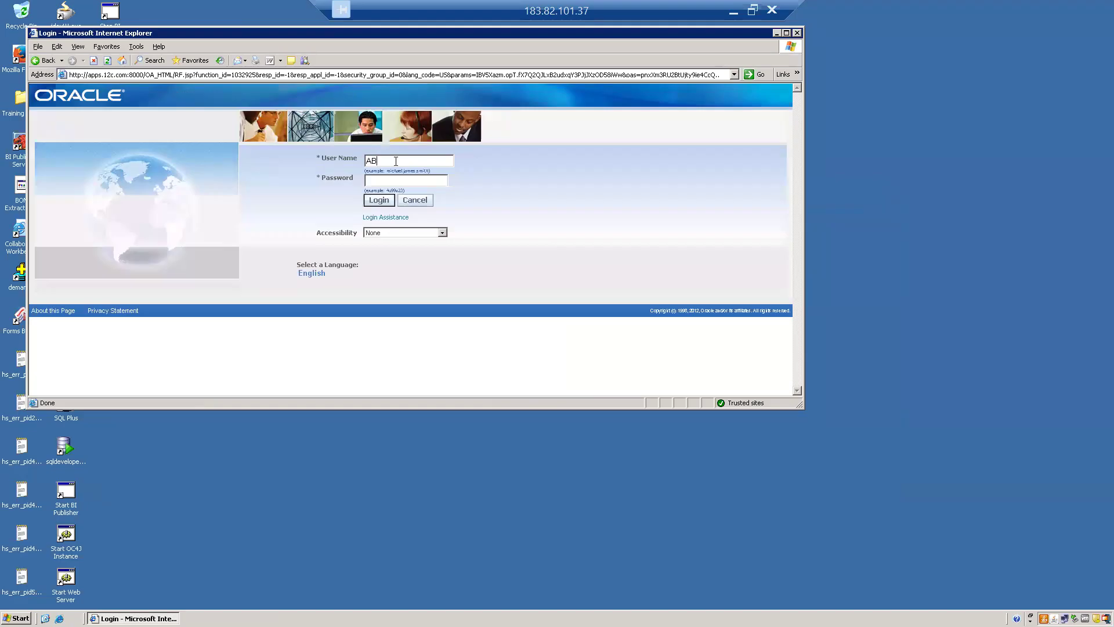
type("C_SCM_IMP")
key("Tab")
type("wel")
key("BackSpace")
key("BackSpace")
key("BackSpace")
type("welcome")
key("Return")
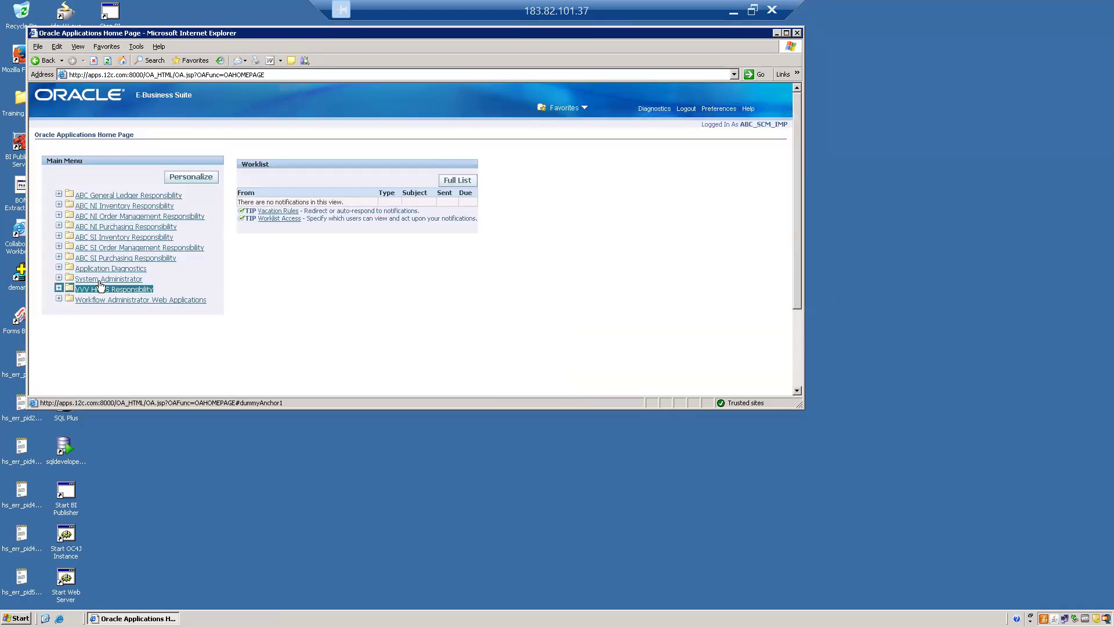
Launch the System Administrator forms from the home page and open the Users definition form under Security
left_click(105, 279)
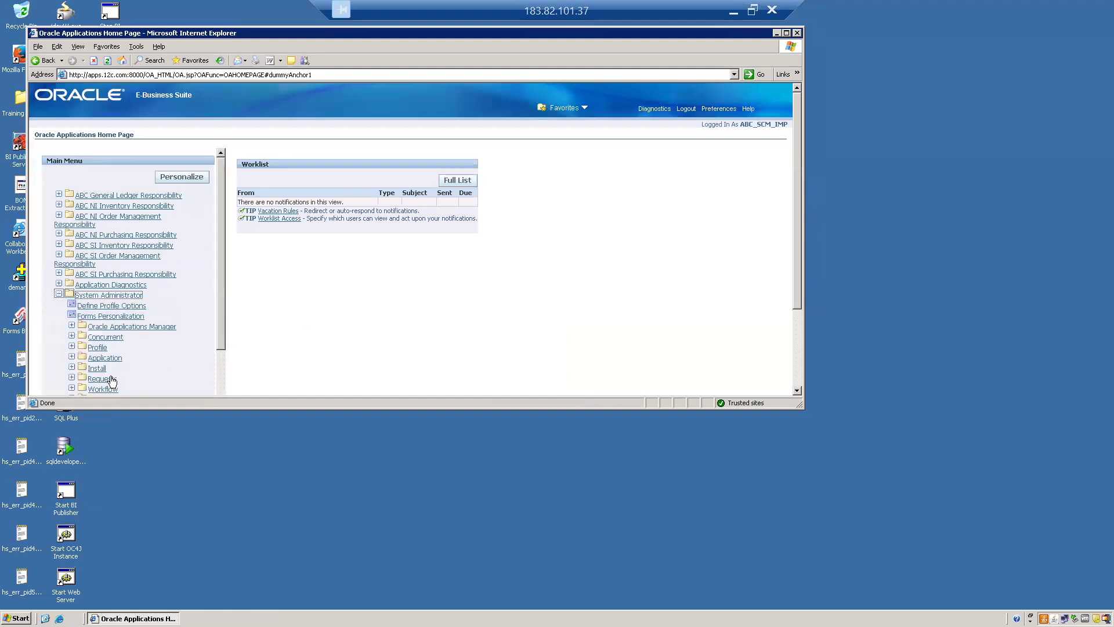
left_click(110, 316)
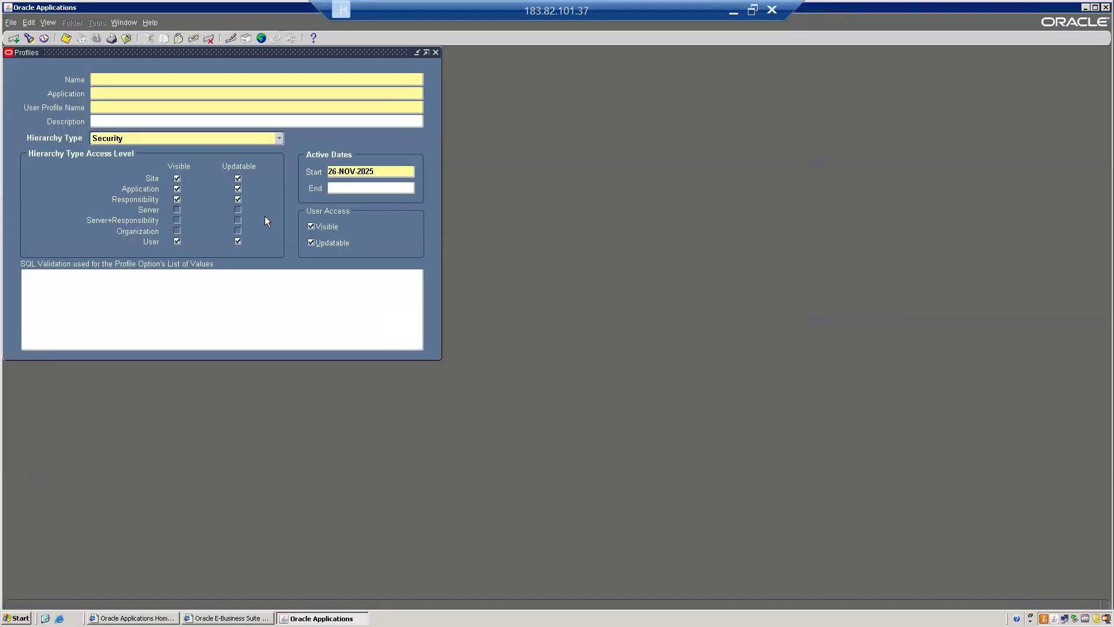
key("F4")
key("s")
key("Return")
key("Return")
Query the Users form for the purchasing employee's account by user name
key("Return")
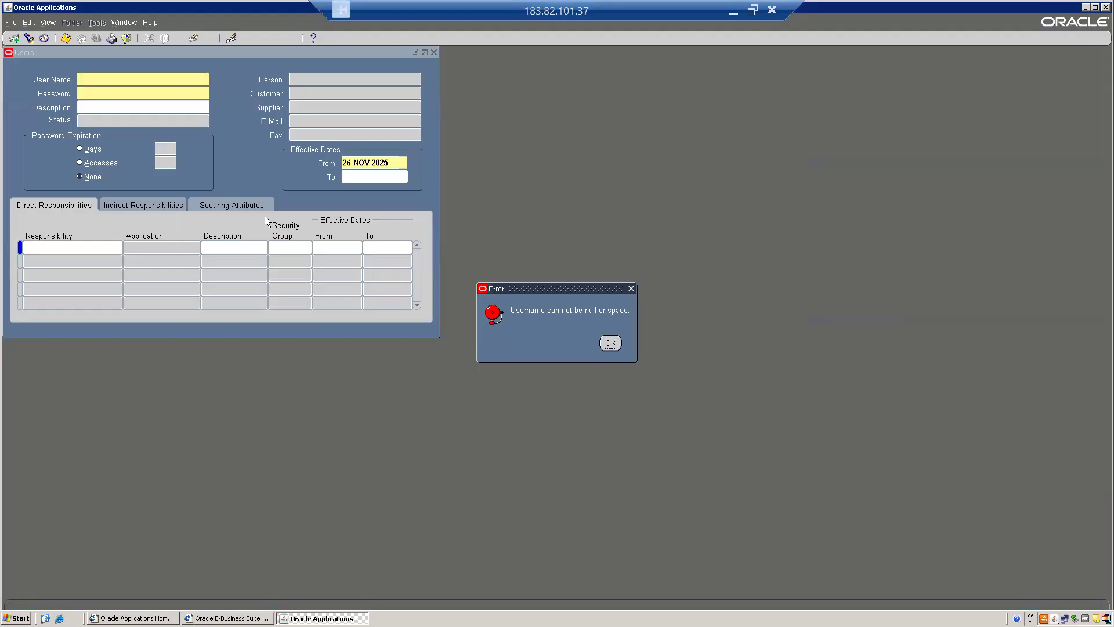
key("Return")
key("F11")
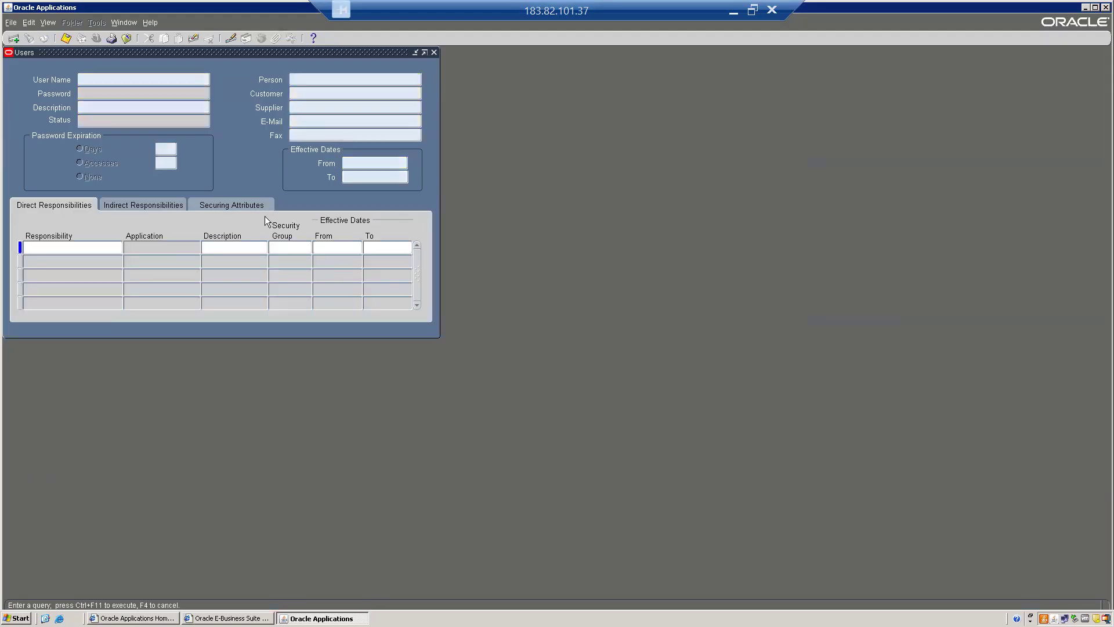
type("ABC_RAJESH")
key("Tab")
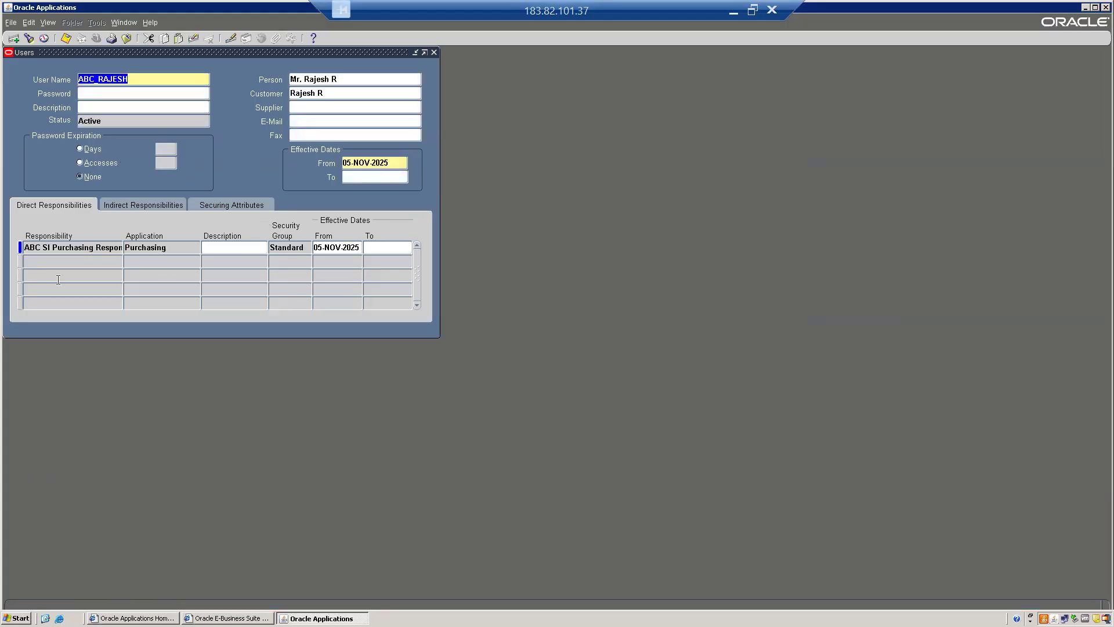
Add ABC SI Inventory Responsibility to the employee's direct responsibilities and save the user record
left_click(52, 262)
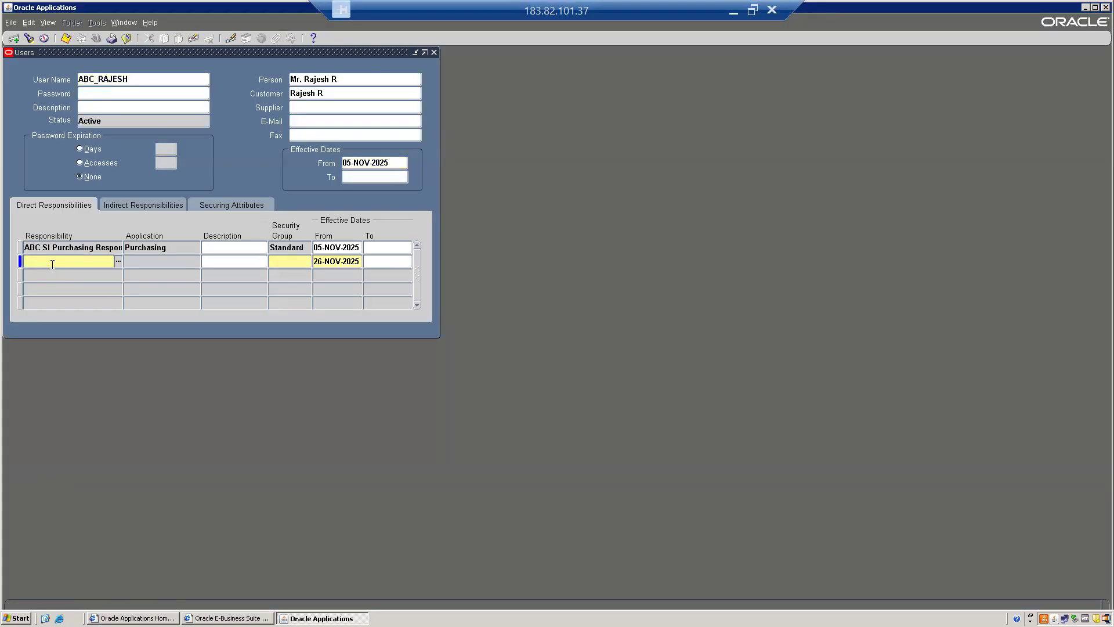
type("ABC")
key("BackSpace")
key("BackSpace")
type("BC%")
type("S")
type("I%IN")
key("Tab")
key("Down")
key("Up")
key("Return")
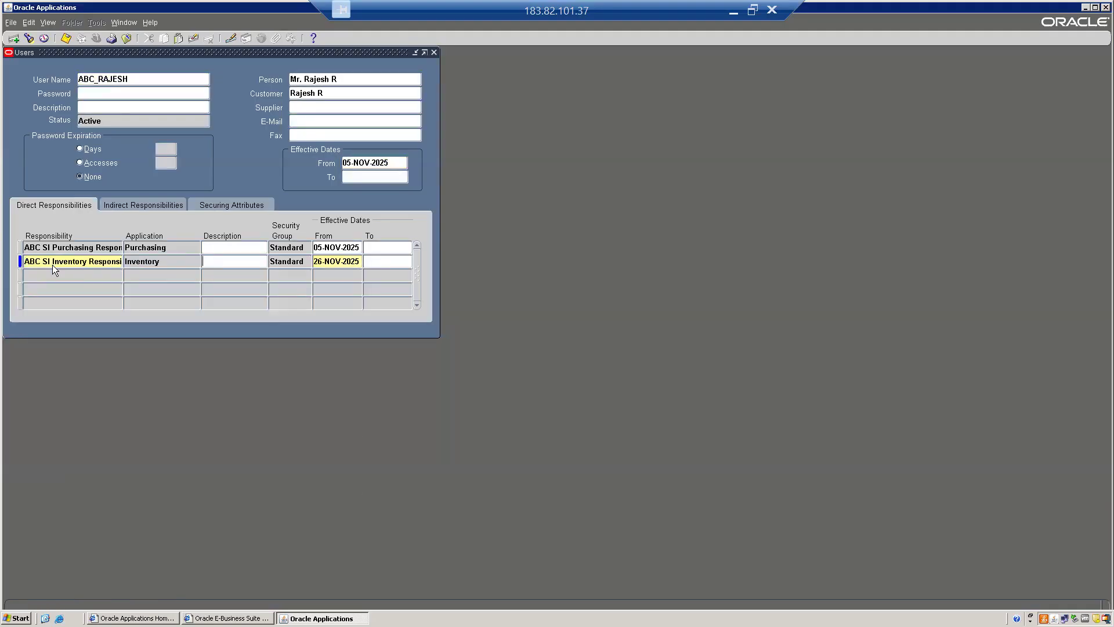
key("ctrl+s")
Close the Users form, exit Oracle Applications and log out of the E-Business Suite
key("alt+f")
key("c")
key("alt+f")
key("w")
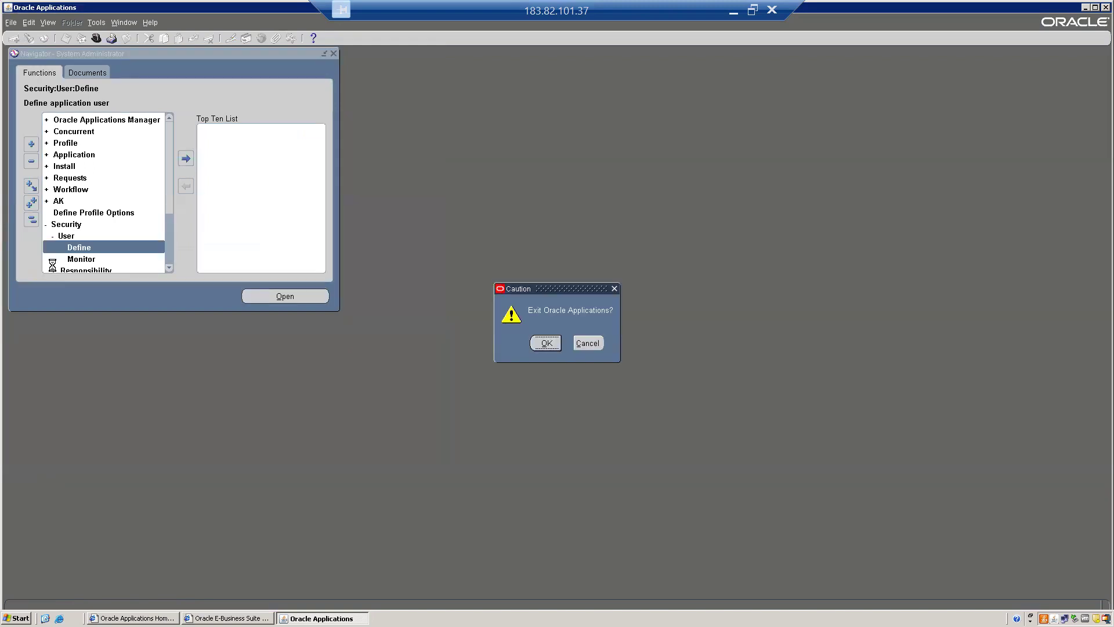
key("Return")
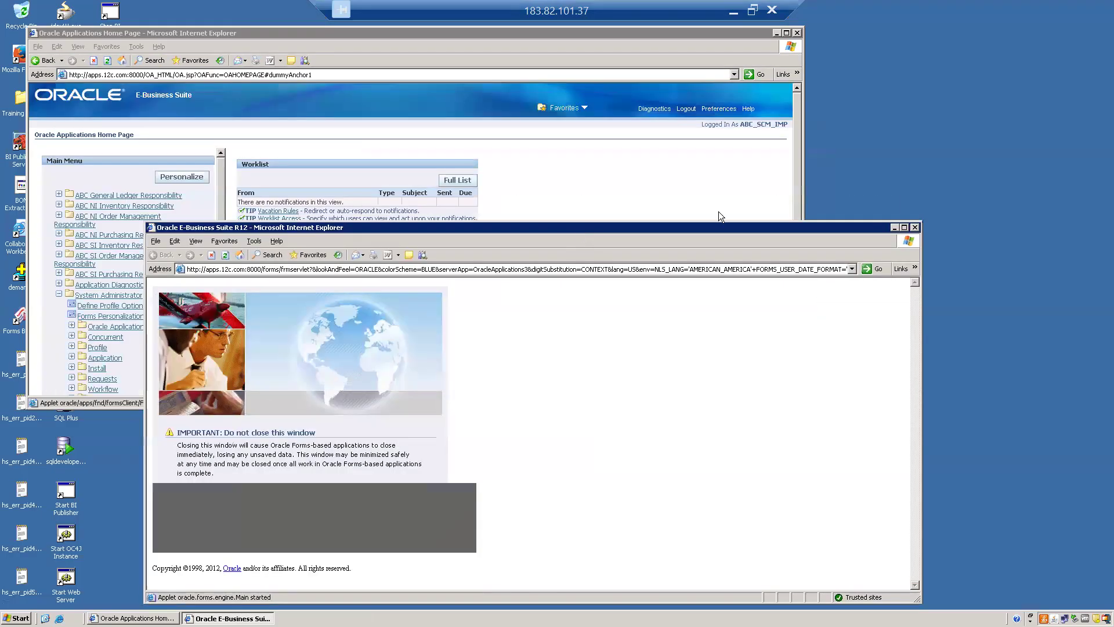
left_click(915, 227)
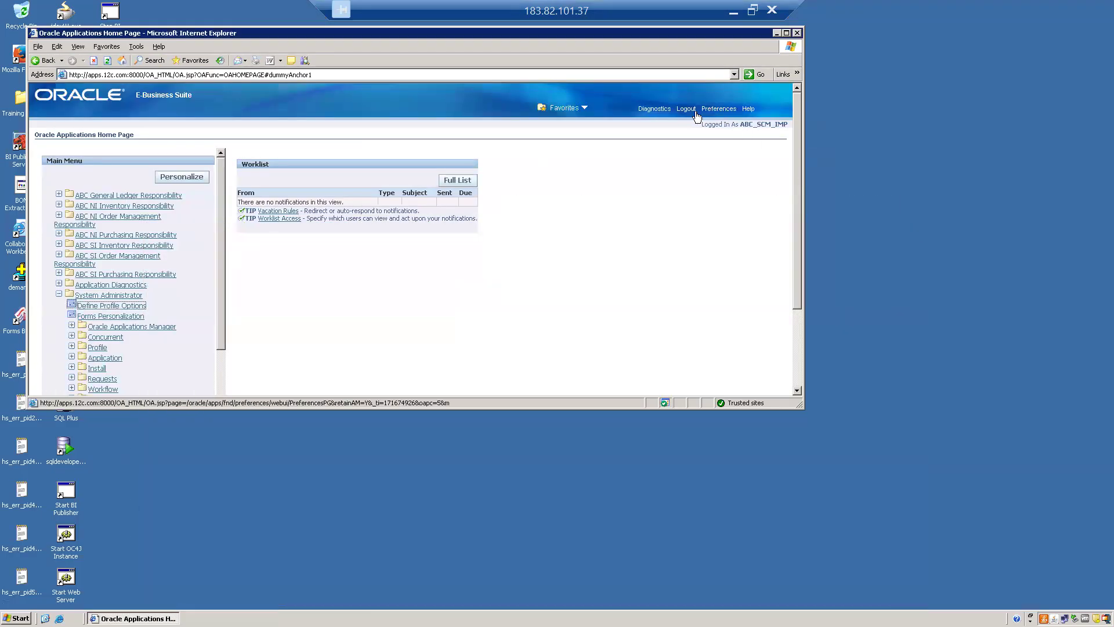
left_click(686, 109)
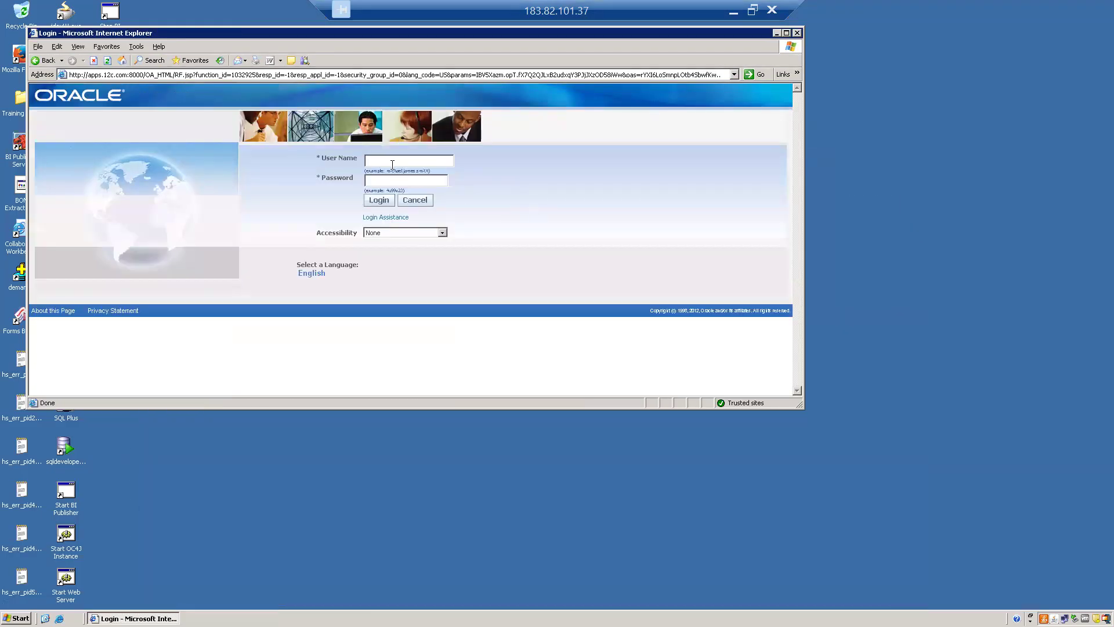
Log in to the E-Business Suite with the purchasing employee's user name and account password
type("ABC_RAJESH")
key("Tab")
type("•••••••")
key("BackSpace")
key("BackSpace")
key("BackSpace")
key("BackSpace")
key("BackSpace")
key("BackSpace")
key("BackSpace")
type("•••••")
key("BackSpace")
key("BackSpace")
key("BackSpace")
key("BackSpace")
type("••••••")
key("Return")
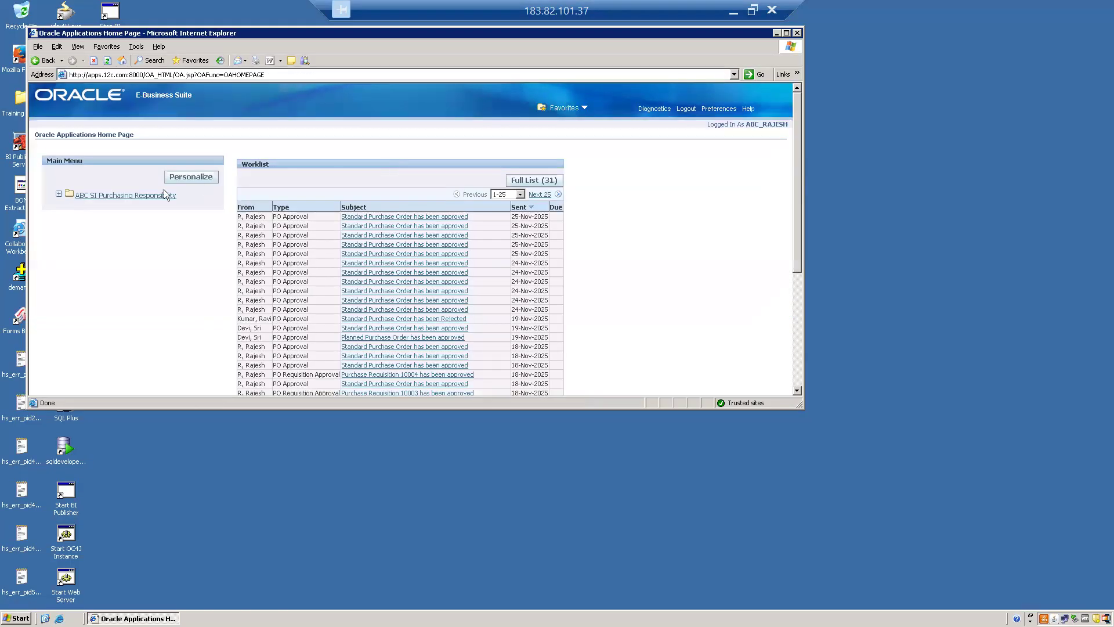
Launch the ABC SI Purchasing Responsibility forms and switch to ABC SI Inventory Responsibility
left_click(164, 194)
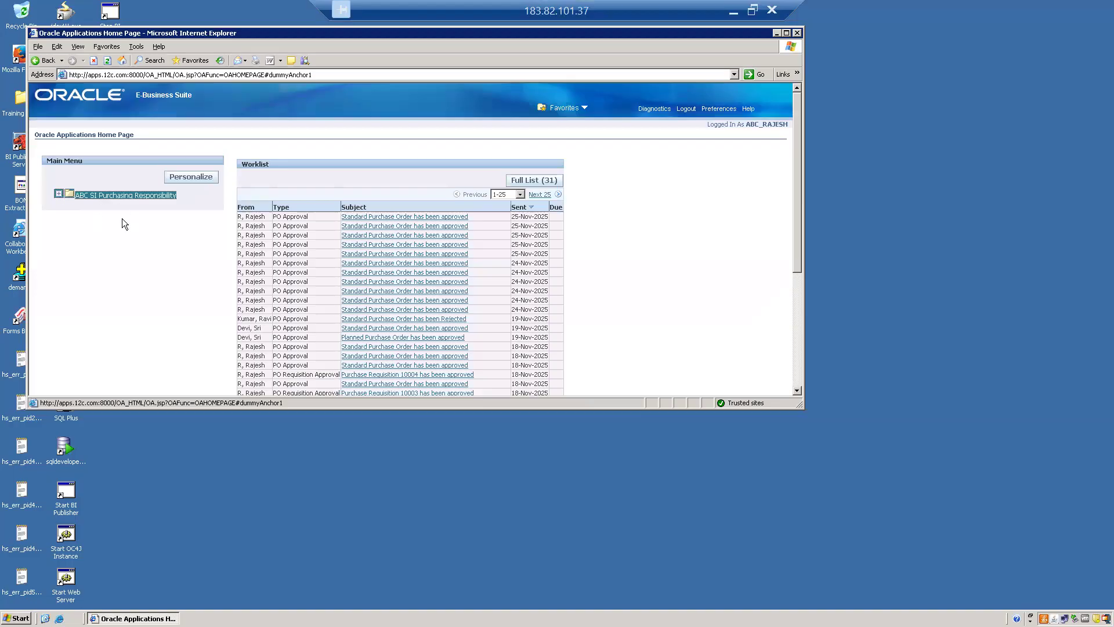
left_click(112, 208)
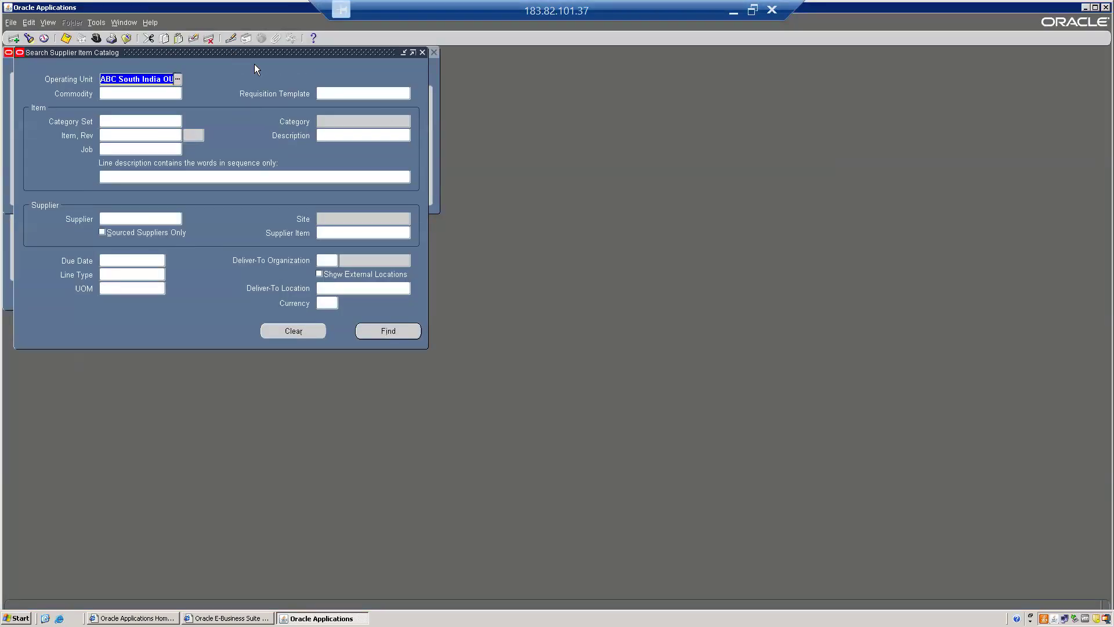
left_click(422, 53)
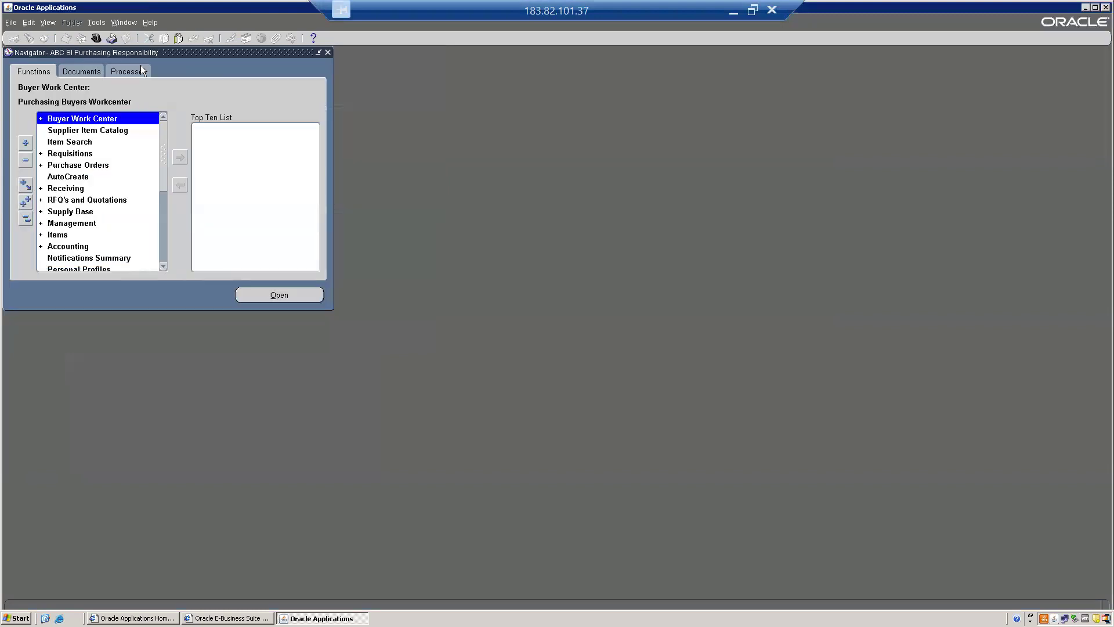
left_click(96, 38)
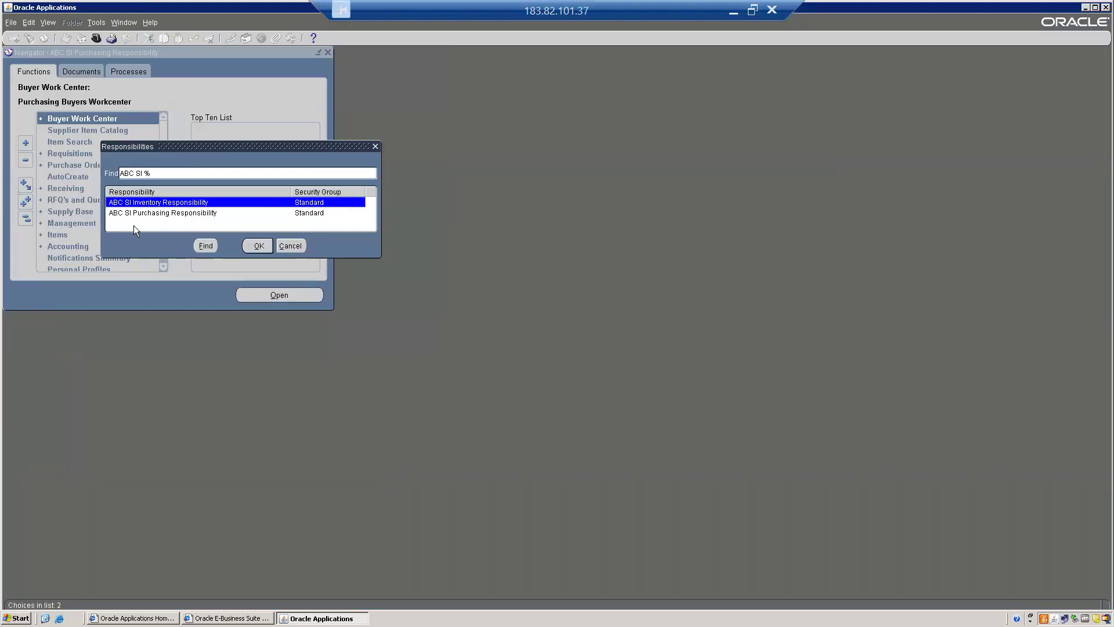
double_click(147, 206)
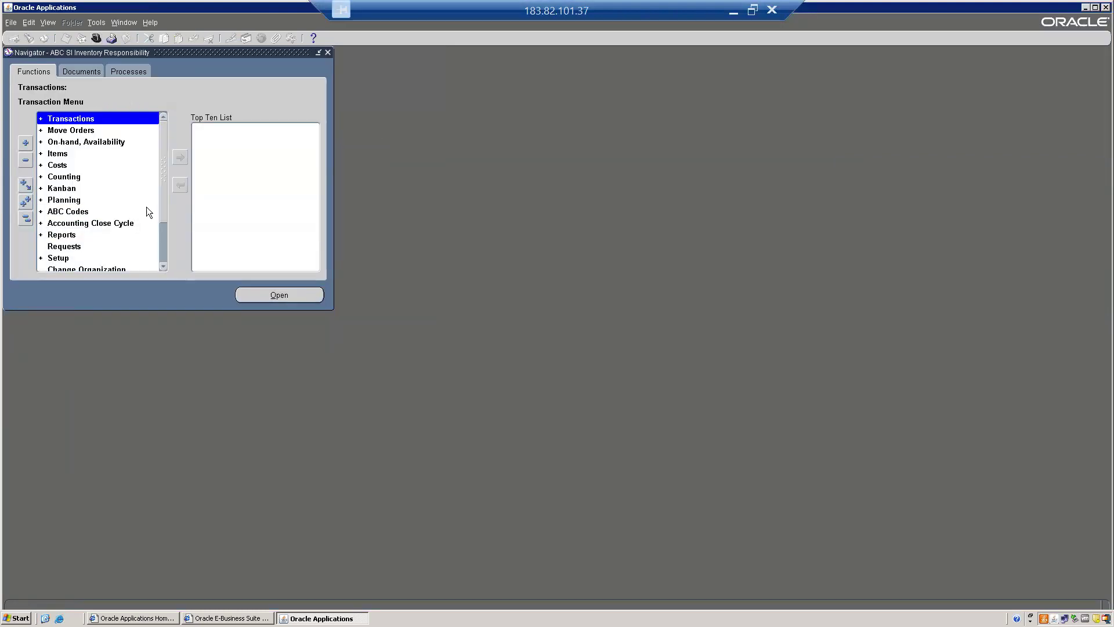
Open the On-hand Quantity query for ABC Bangalore Inv Org and enable its detailed view
key("o")
key("Return")
key("Return")
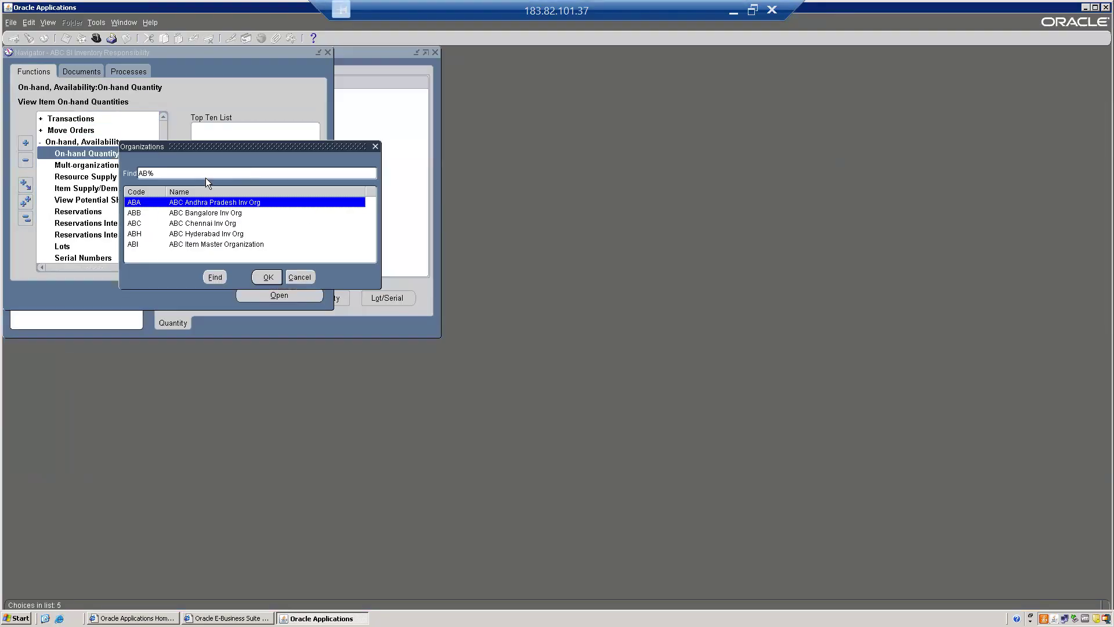
double_click(206, 214)
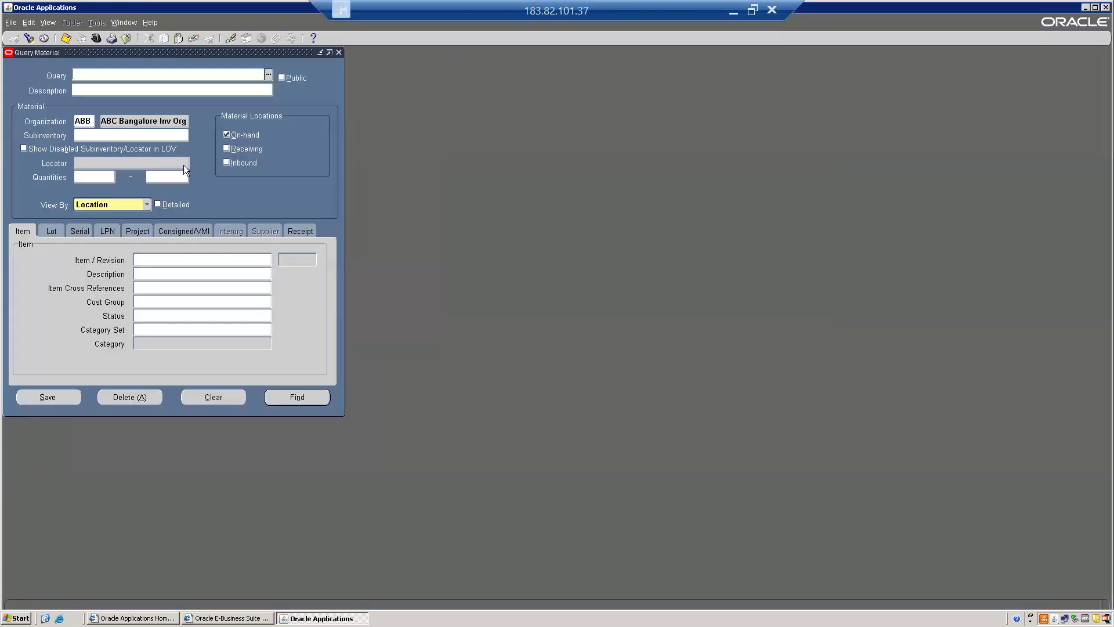
left_click(167, 205)
Try to look up the material query's item with the criteria %E
left_click(156, 256)
type("%e")
key("Tab")
left_click(481, 306)
key("BackSpace")
type("E")
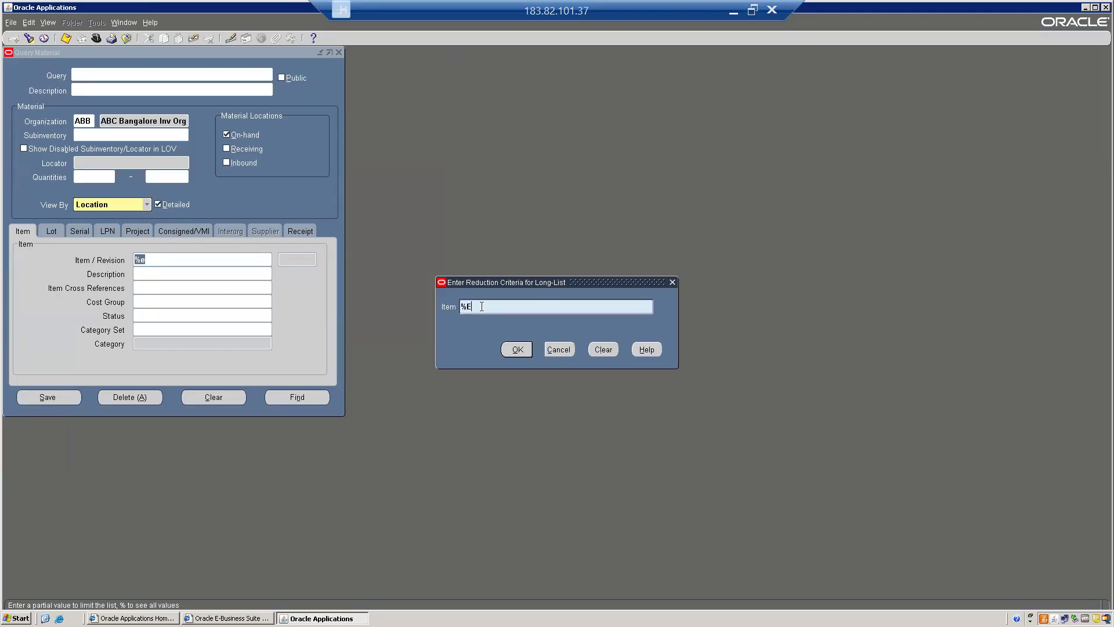
key("Return")
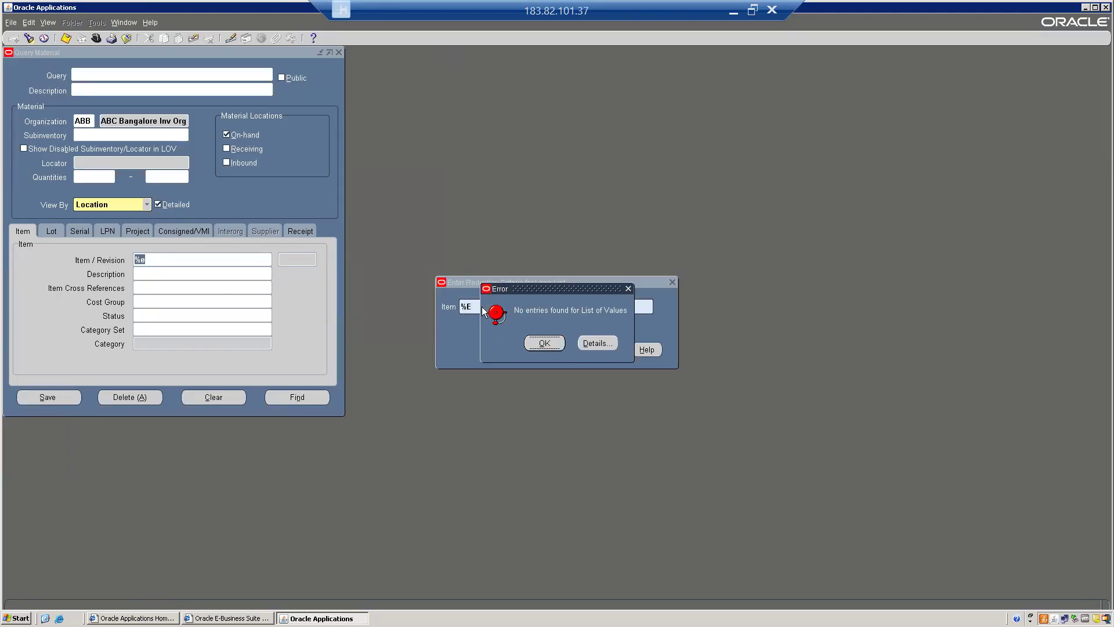
left_click(548, 347)
left_click(557, 350)
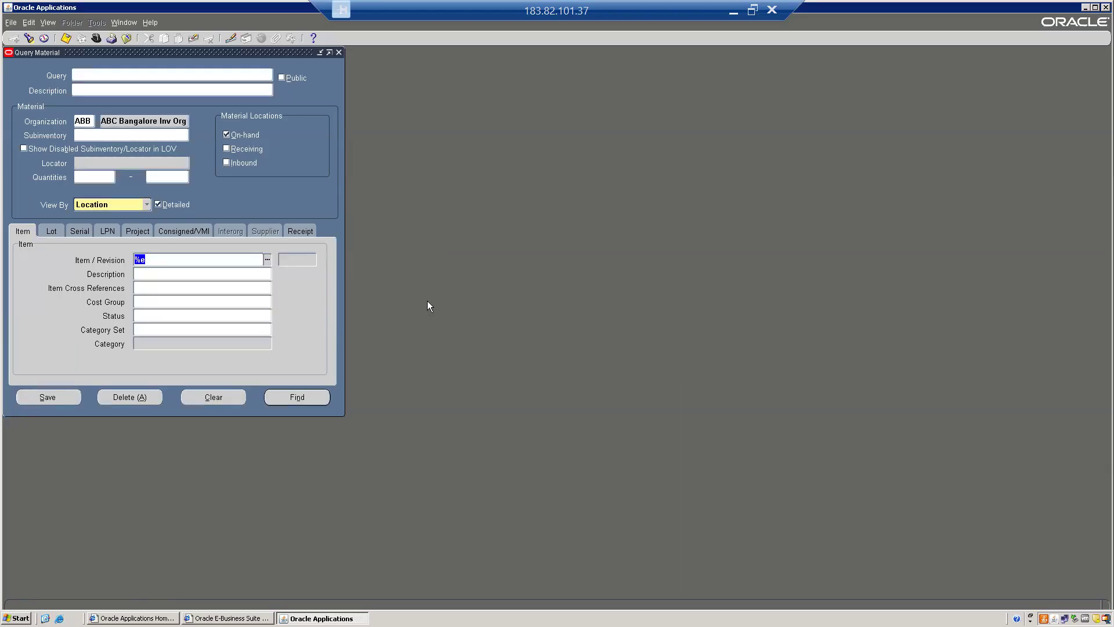
Choose item ABCE0001 from the full item list and run the on-hand material query
double_click(172, 259)
type("%")
key("Return")
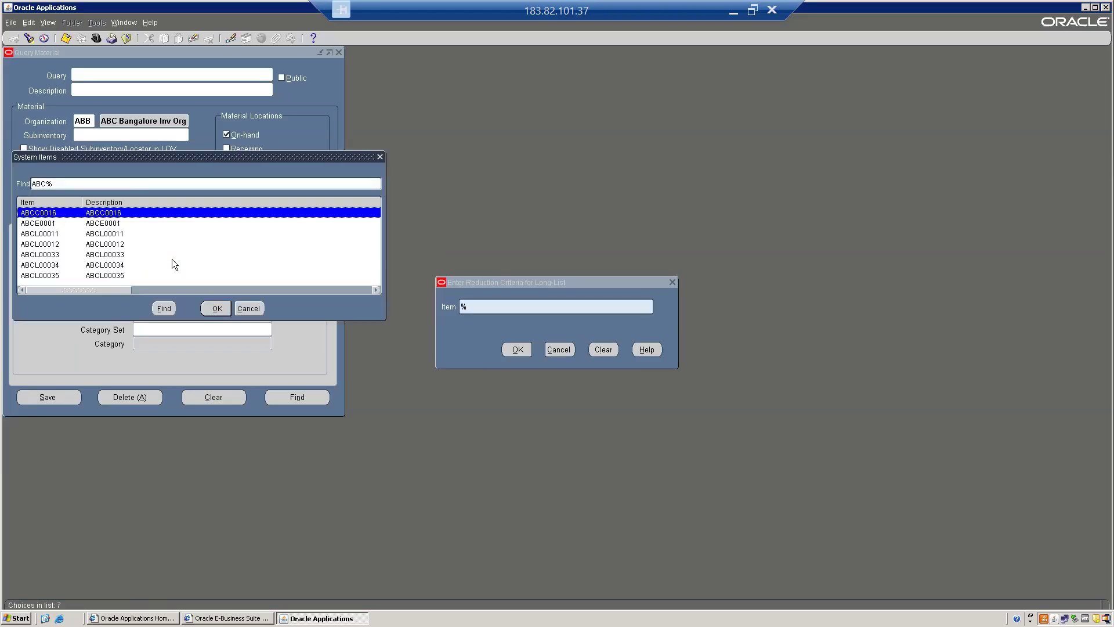
key("Down")
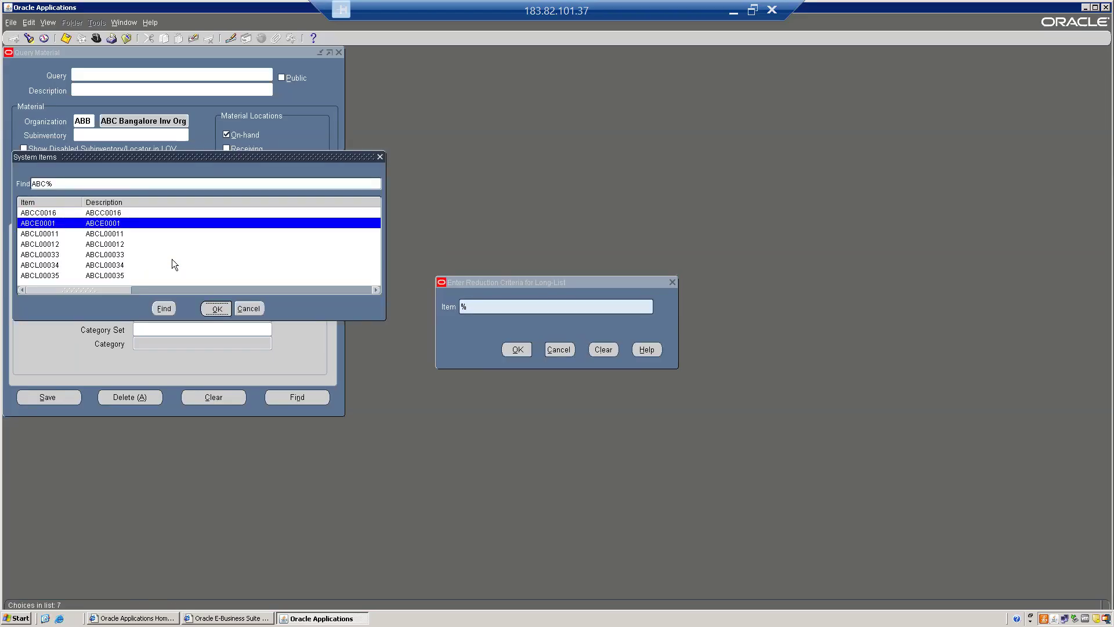
key("Return")
left_click(312, 399)
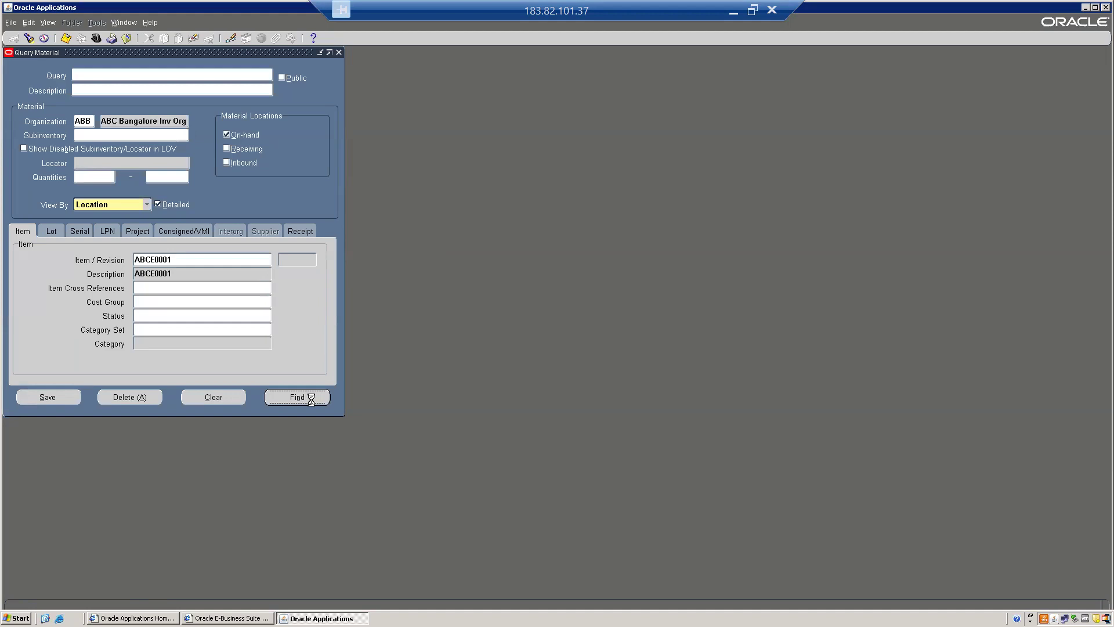
Check the on-hand availability of item ABCE0001 in ABC RM SUB and close the availability details
left_click(328, 302)
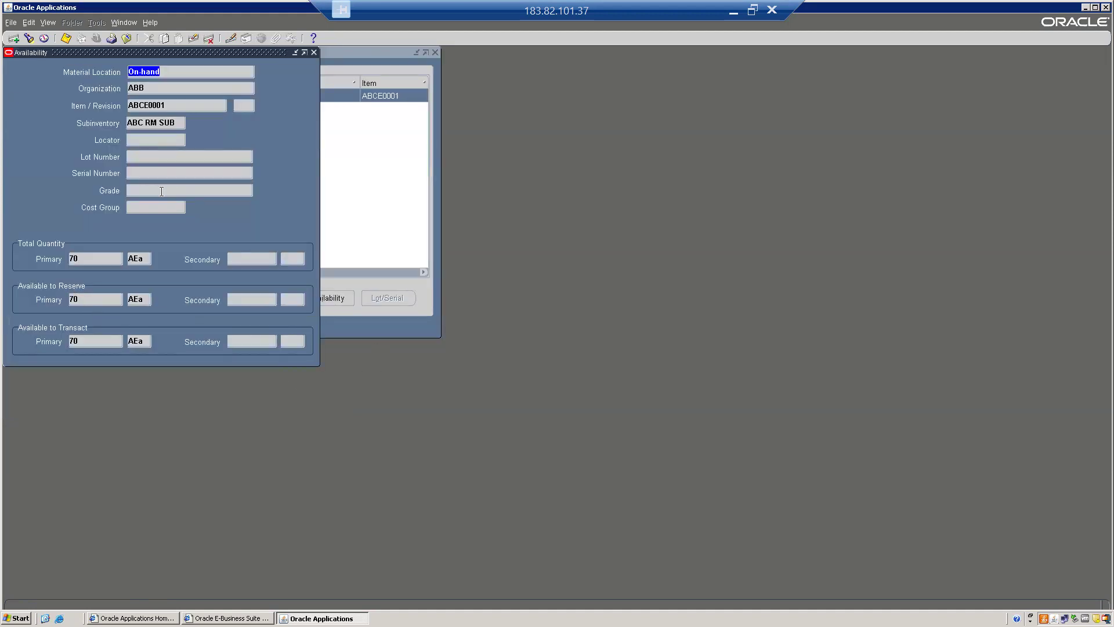
left_click(314, 52)
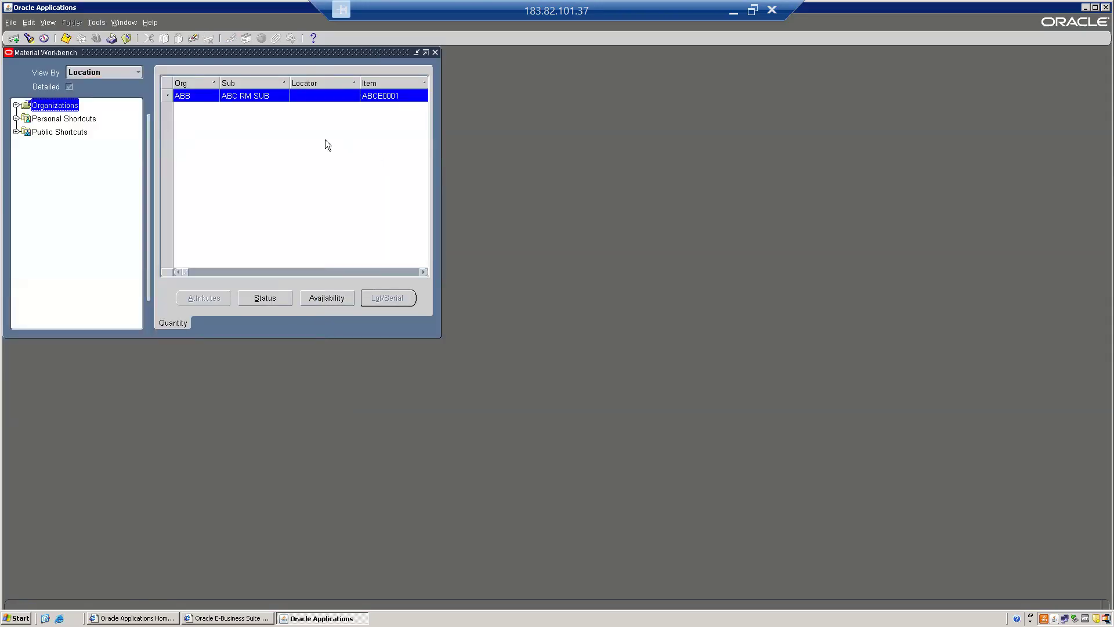
Rerun the material query for ABCE0001 with only the Receiving location selected and the detailed view enabled
left_click(28, 38)
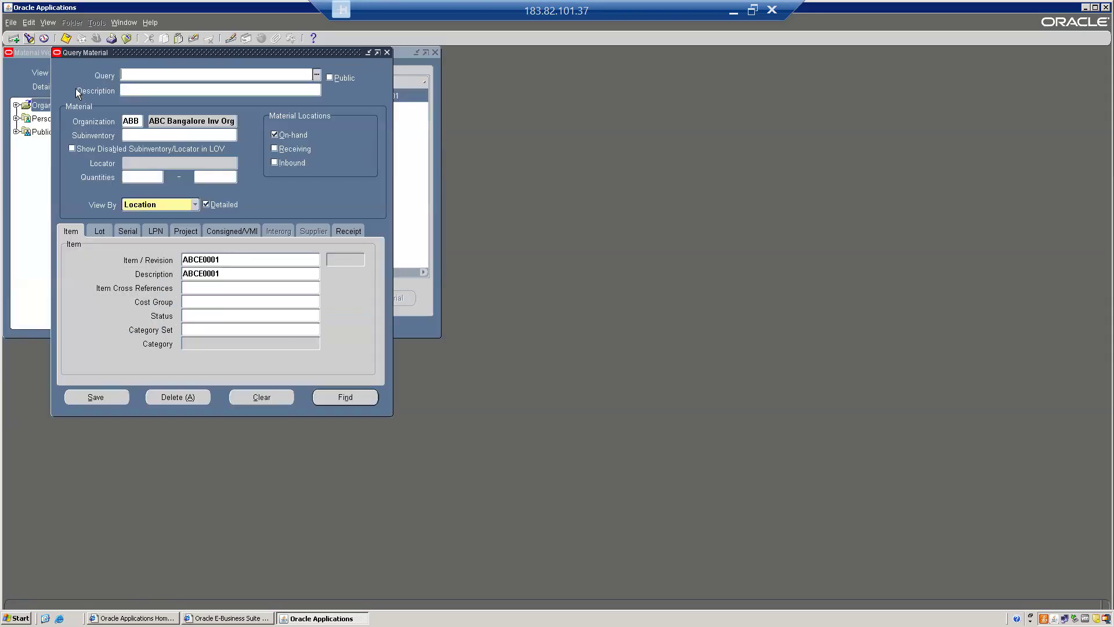
left_click(285, 149)
left_click(285, 137)
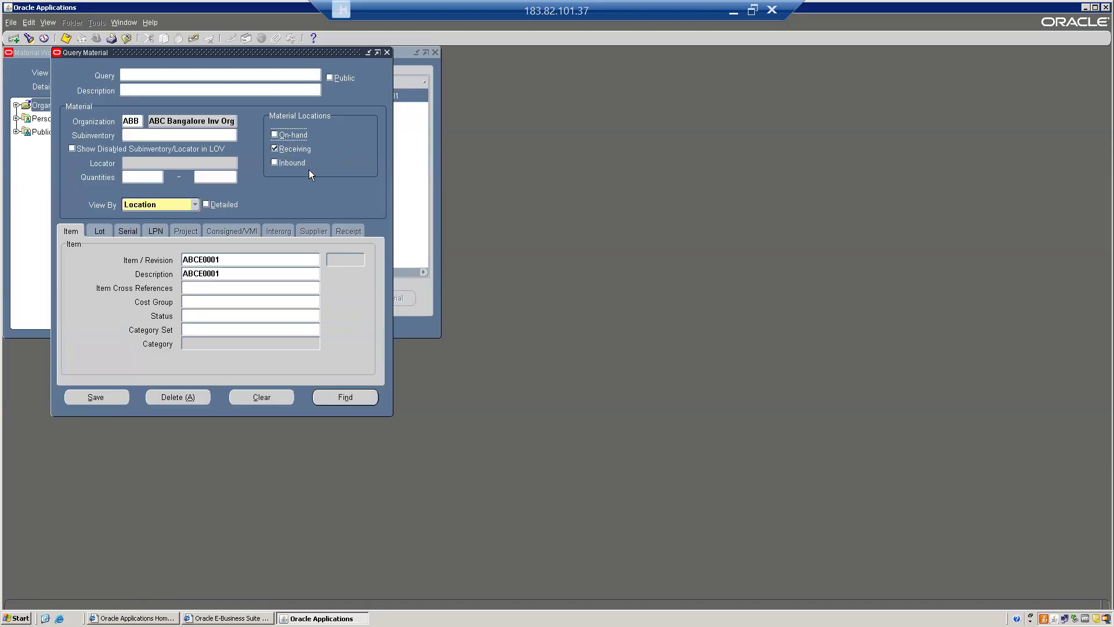
left_click(212, 208)
left_click(338, 399)
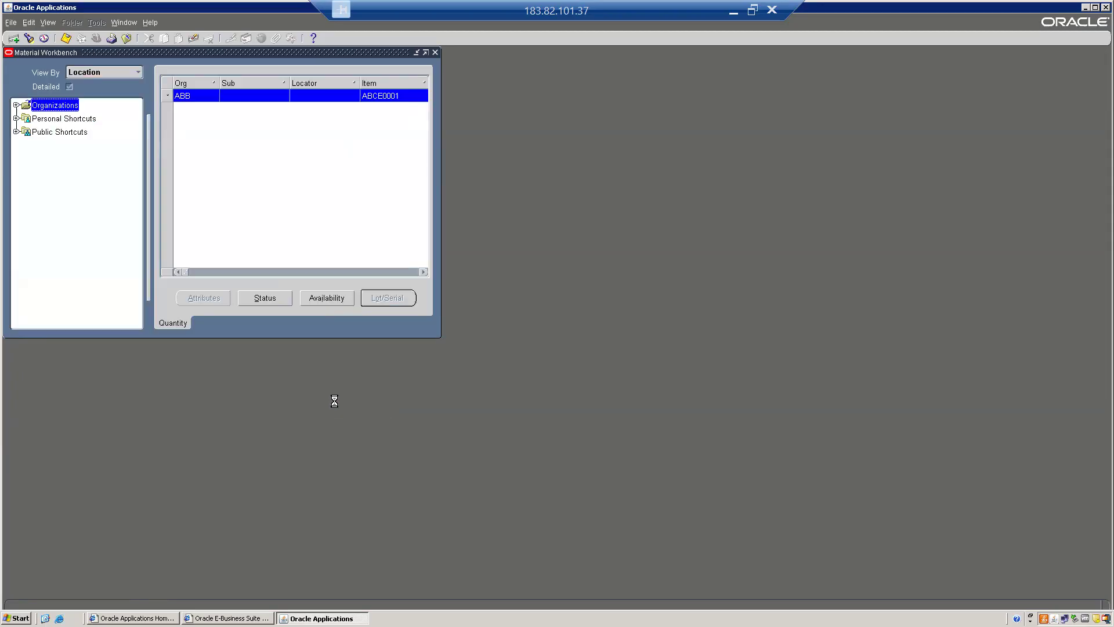
Examine the receiving quantity of ABCE0001 in the material results and close the workbench
left_click(422, 272)
left_click(421, 273)
left_click(421, 272)
left_click(422, 272)
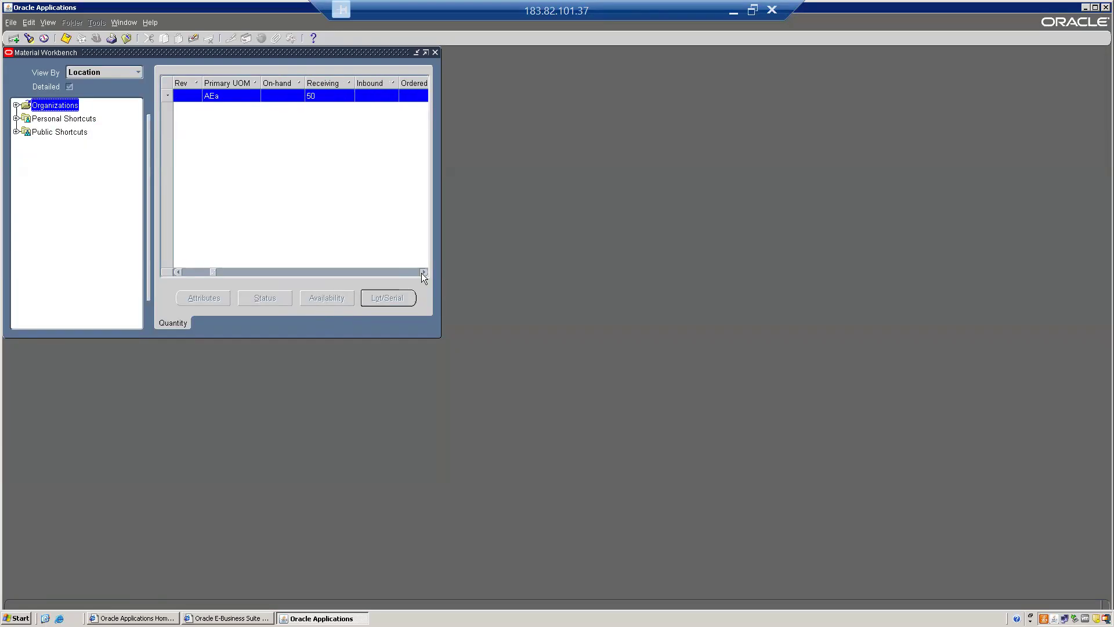
left_click(318, 98)
key("alt+f")
key("c")
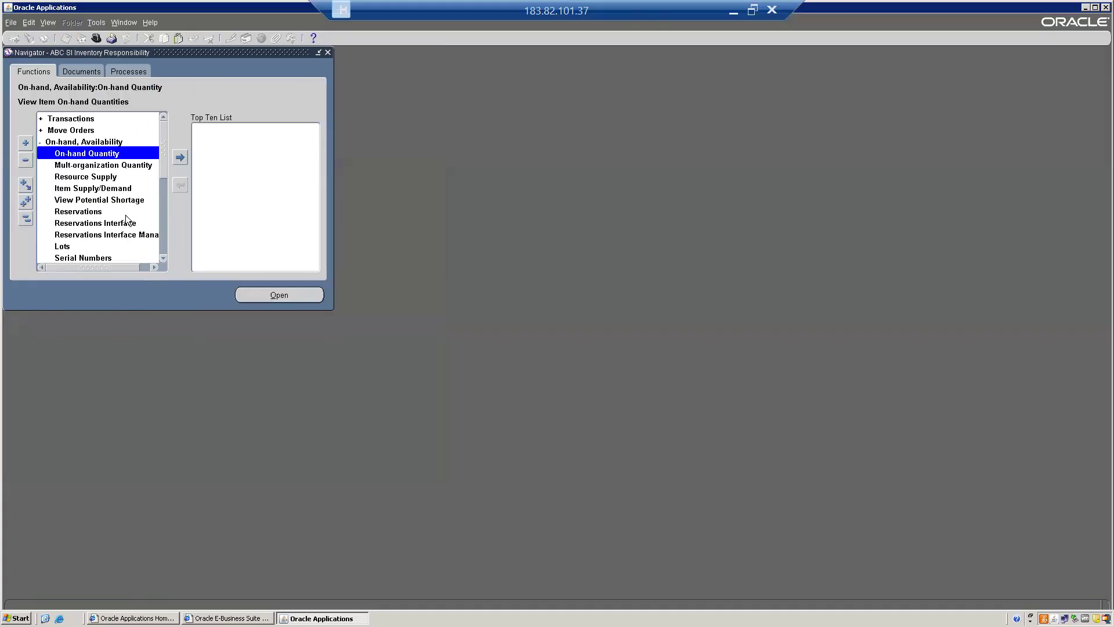
Switch from the inventory responsibility to ABC SI Purchasing Responsibility
left_click(26, 219)
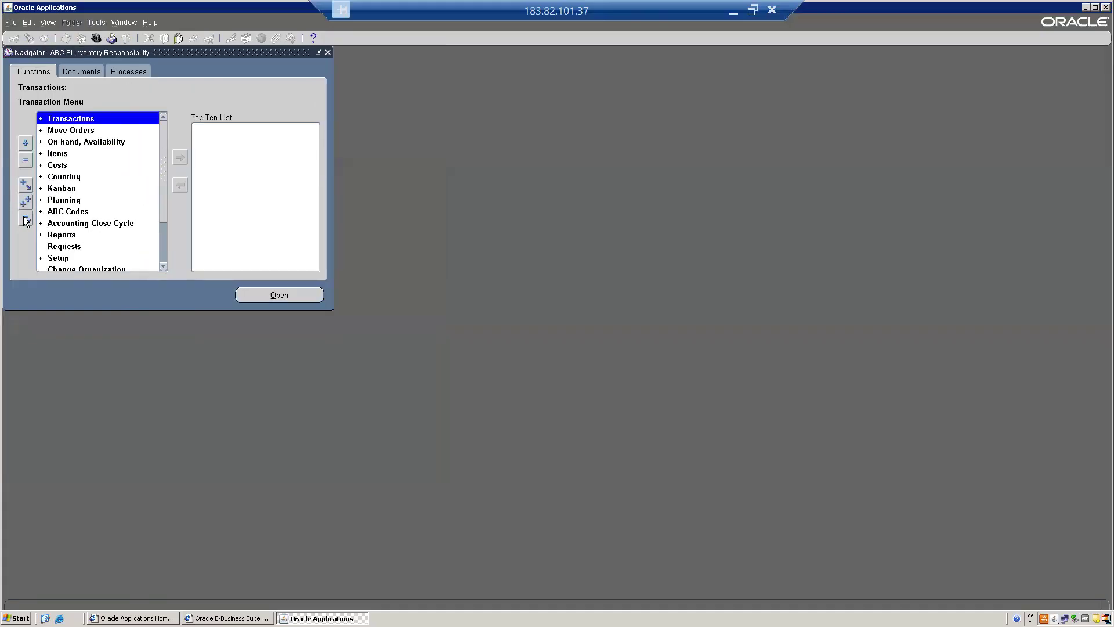
key("Down")
key("Down")
key("Down")
key("Down")
key("Up")
key("Up")
key("Up")
key("Up")
key("Return")
key("alt+f")
key("w")
key("Return")
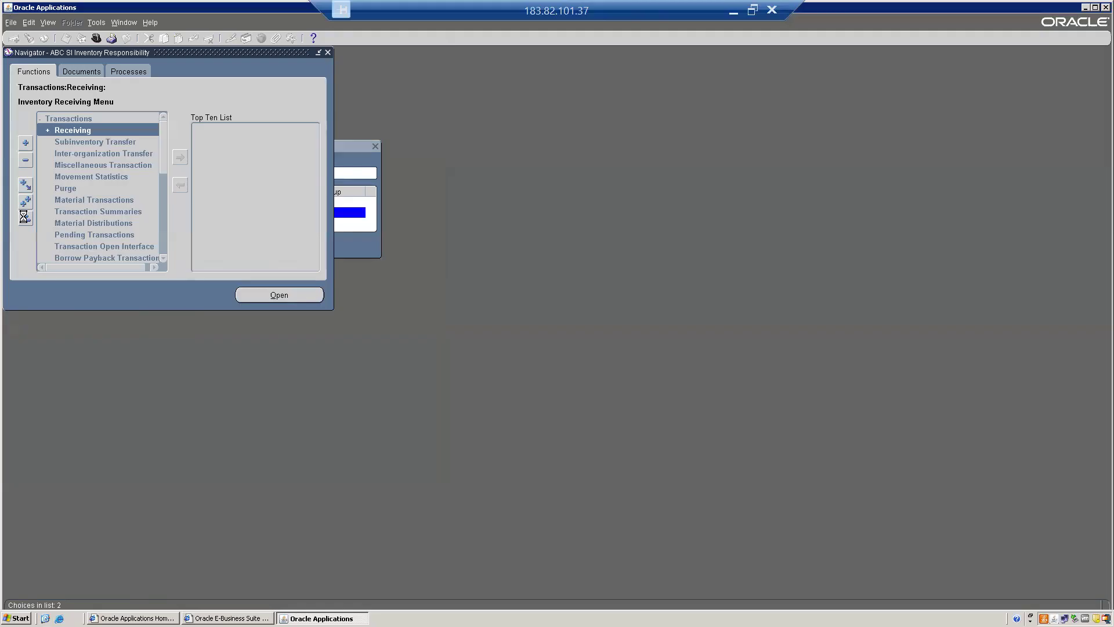
Open Receiving Transactions for the organization ABC Bangalore Inv Org
key("Down")
key("Down")
key("Down")
key("Down")
key("Down")
key("Down")
key("Return")
key("Down")
key("Down")
key("Return")
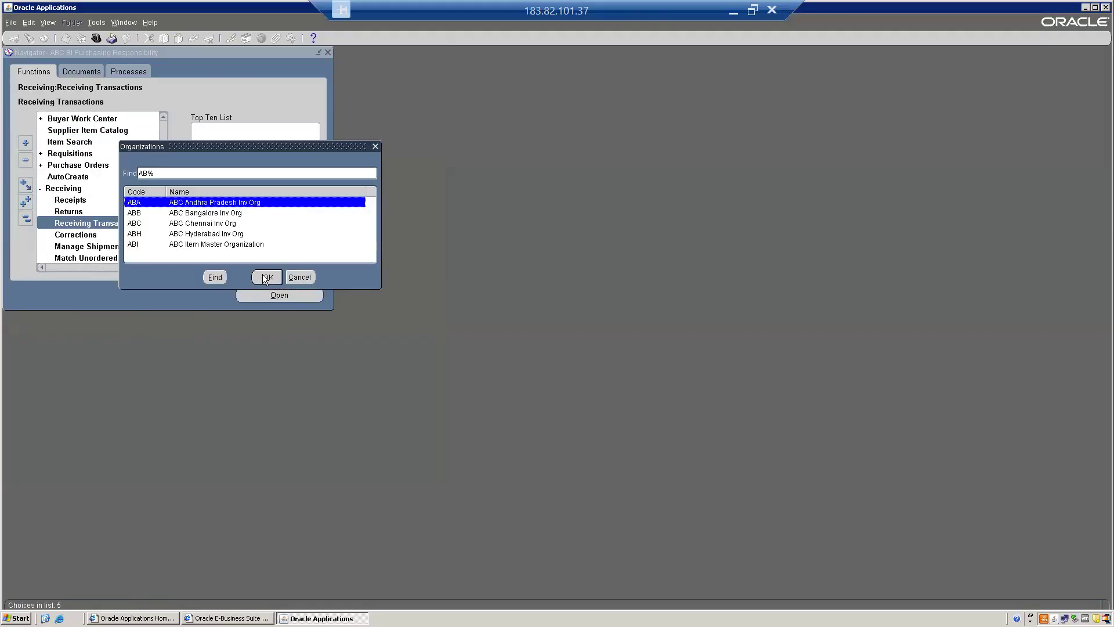
double_click(189, 212)
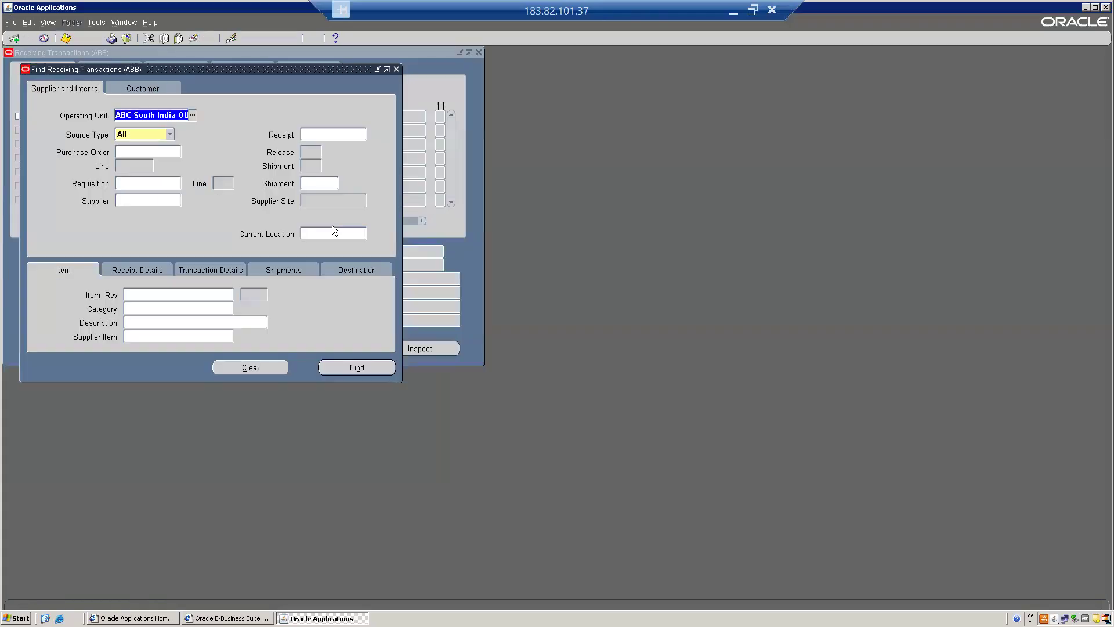
Try to look up the receipt with the criteria 500, cancel the list and close the receiving transactions search
left_click(322, 136)
type("500")
key("Tab")
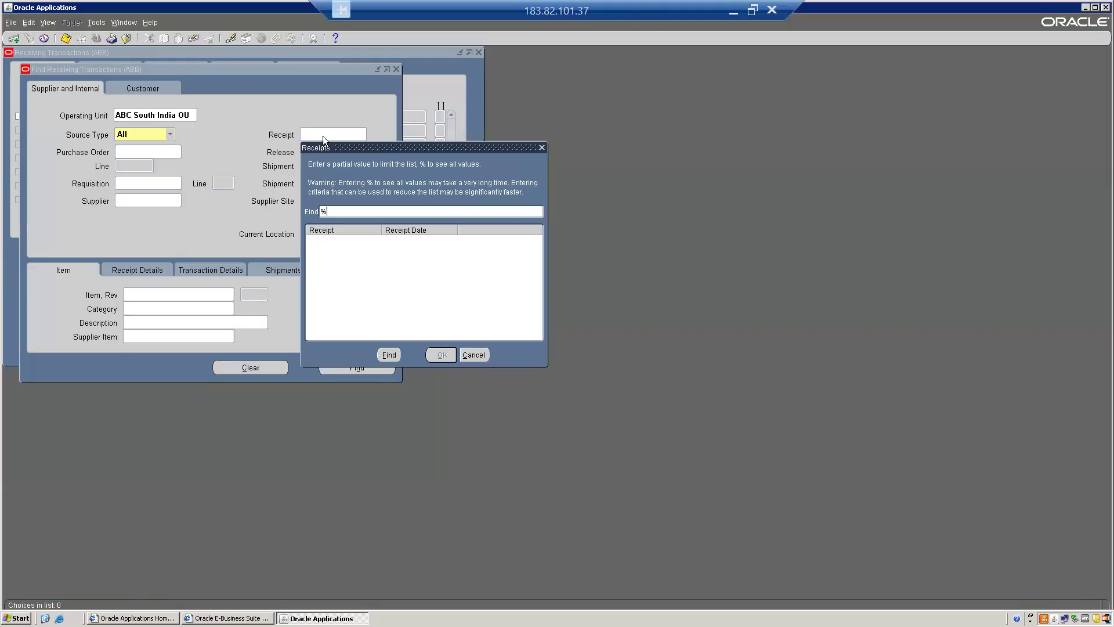
key("Down")
key("Up")
key("Down")
key("Up")
key("Down")
key("Up")
key("Down")
key("Up")
key("Down")
key("Up")
key("Down")
key("Up")
key("Down")
key("Up")
key("Down")
key("Up")
key("Down")
key("Up")
key("Down")
key("Up")
key("Down")
key("Up")
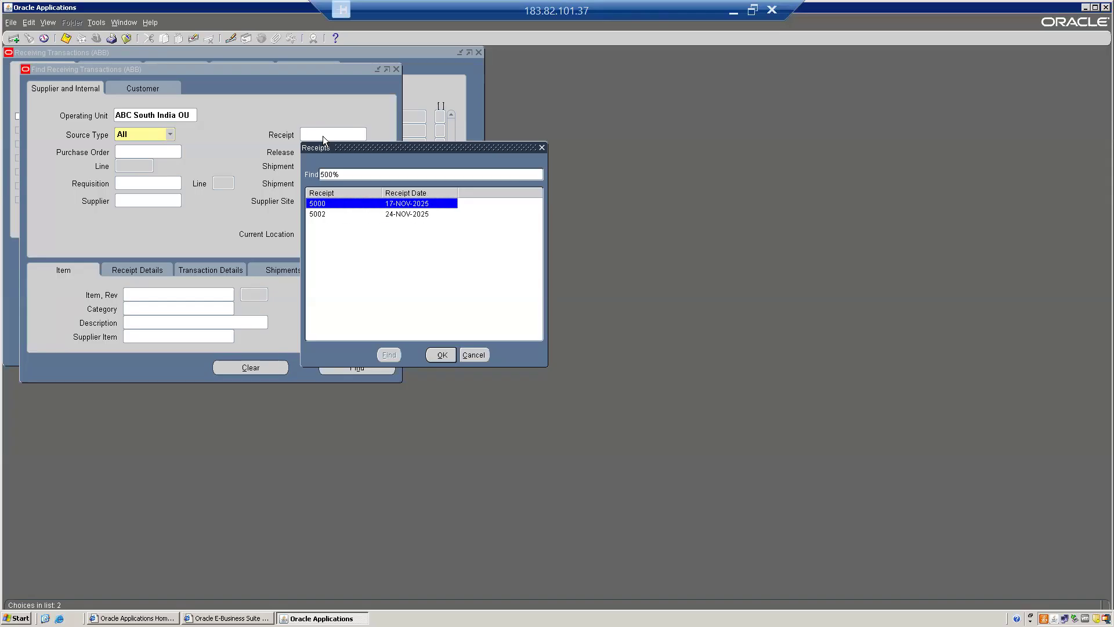
left_click(474, 355)
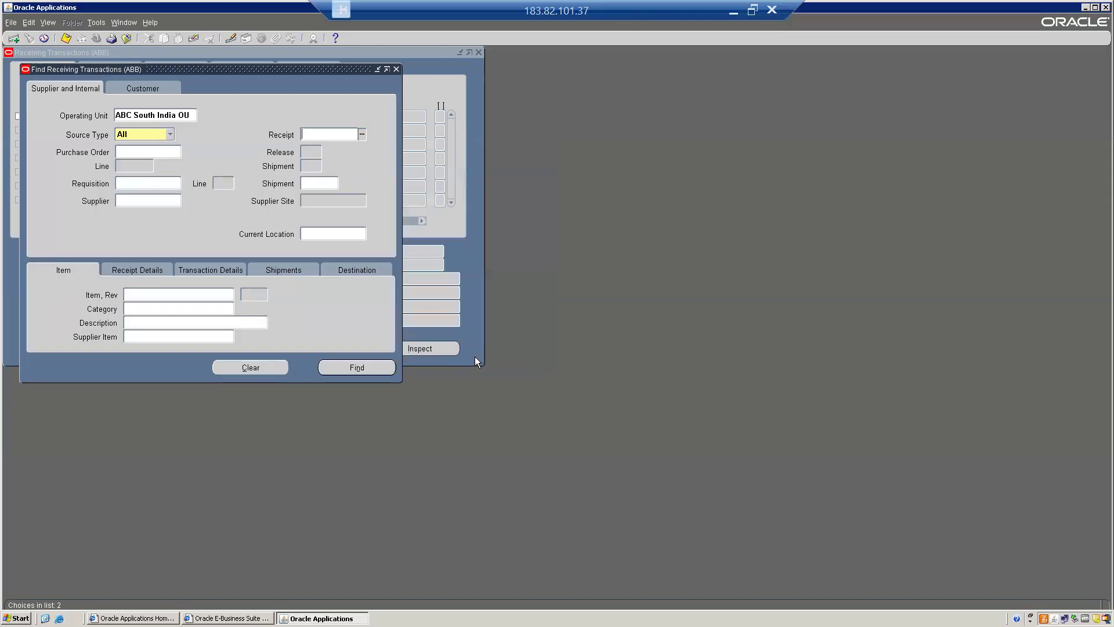
left_click(398, 71)
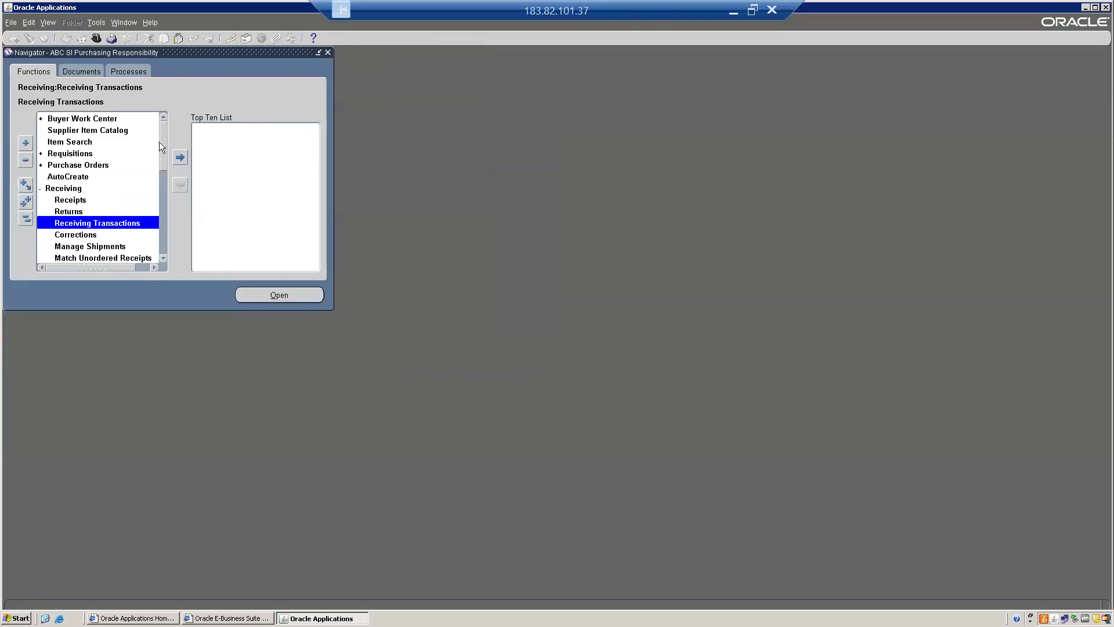
Search the Receiving Transactions Summary for receipt headers with transaction dates of 26-NOV-2025
left_click(94, 249)
key("Down")
key("Down")
key("Down")
key("Down")
key("Down")
key("Down")
key("Up")
key("Up")
key("Up")
key("Up")
key("Return")
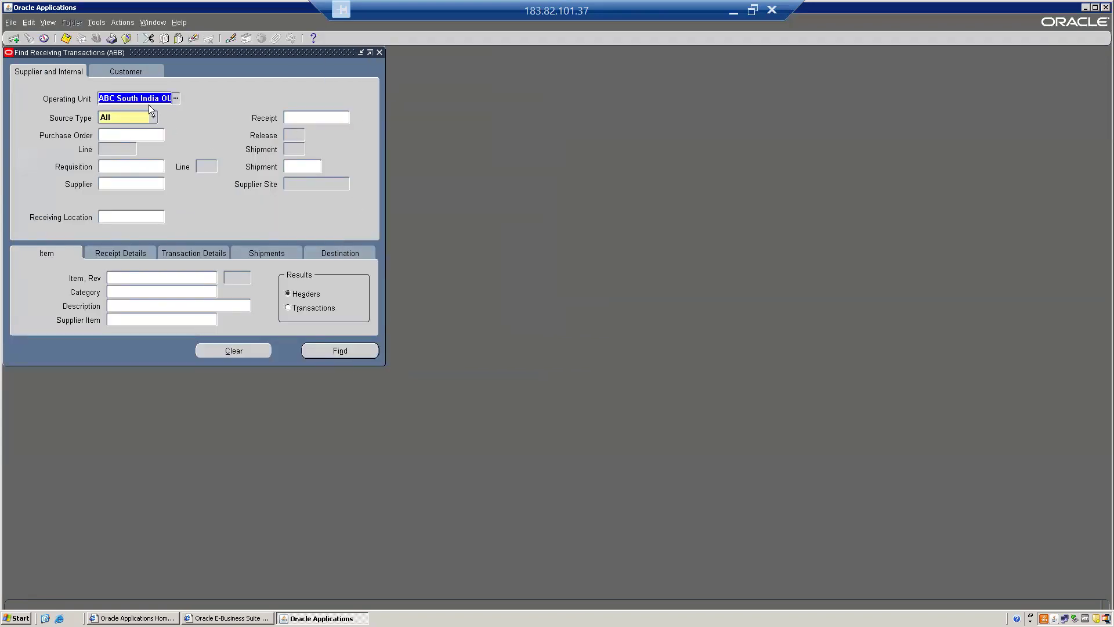
left_click(203, 250)
left_click(222, 281)
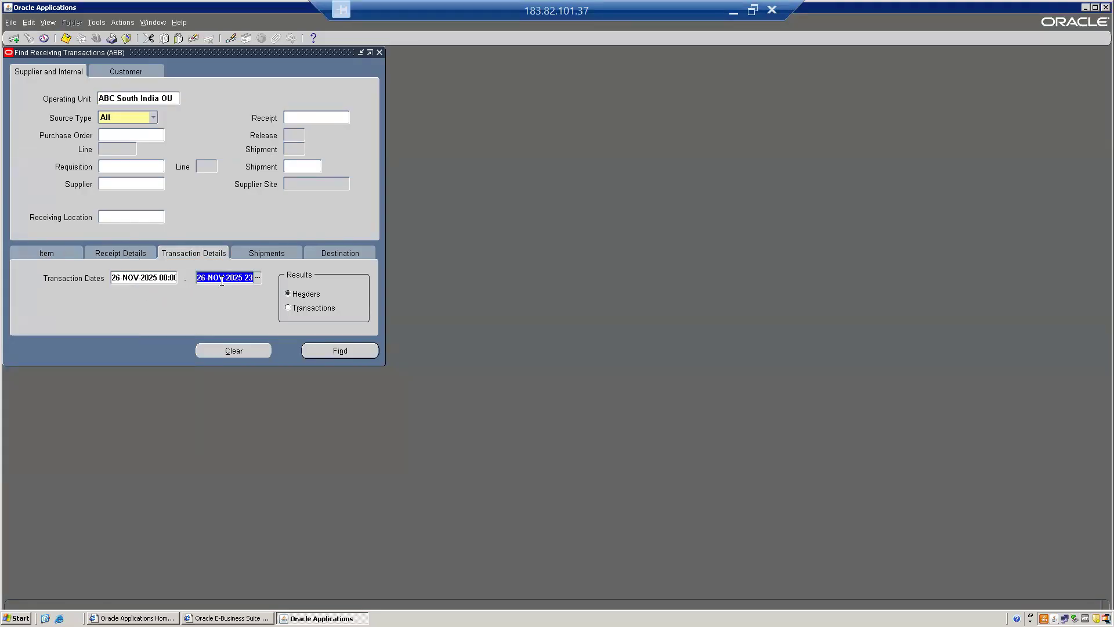
left_click(358, 351)
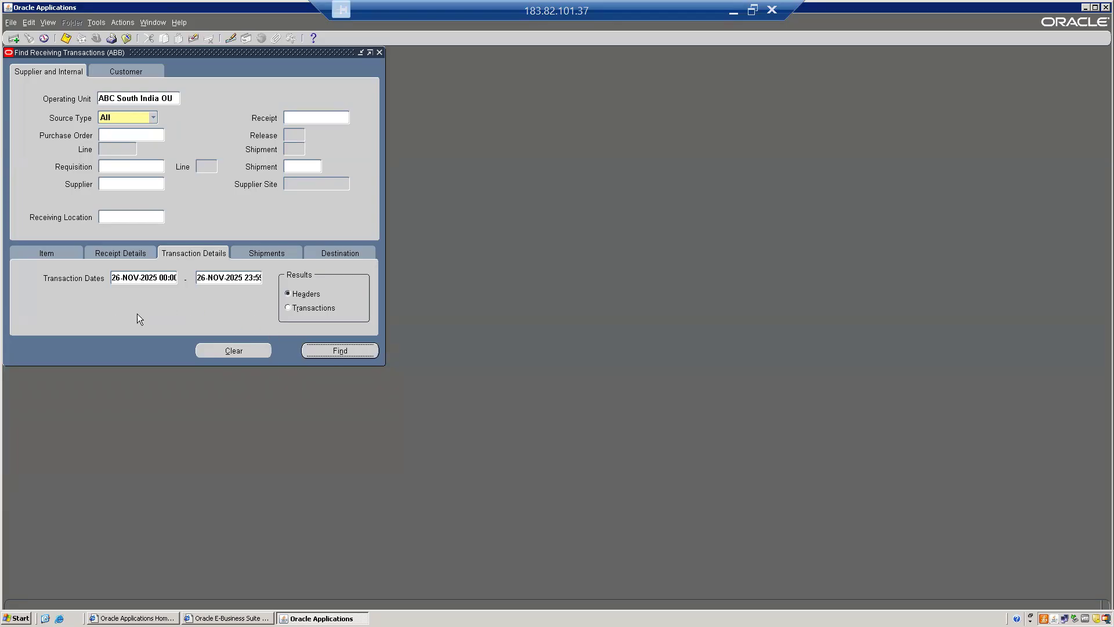
Review the transaction line and header of receipt 5013, and close the summary forms
left_click(66, 123)
left_click(76, 136)
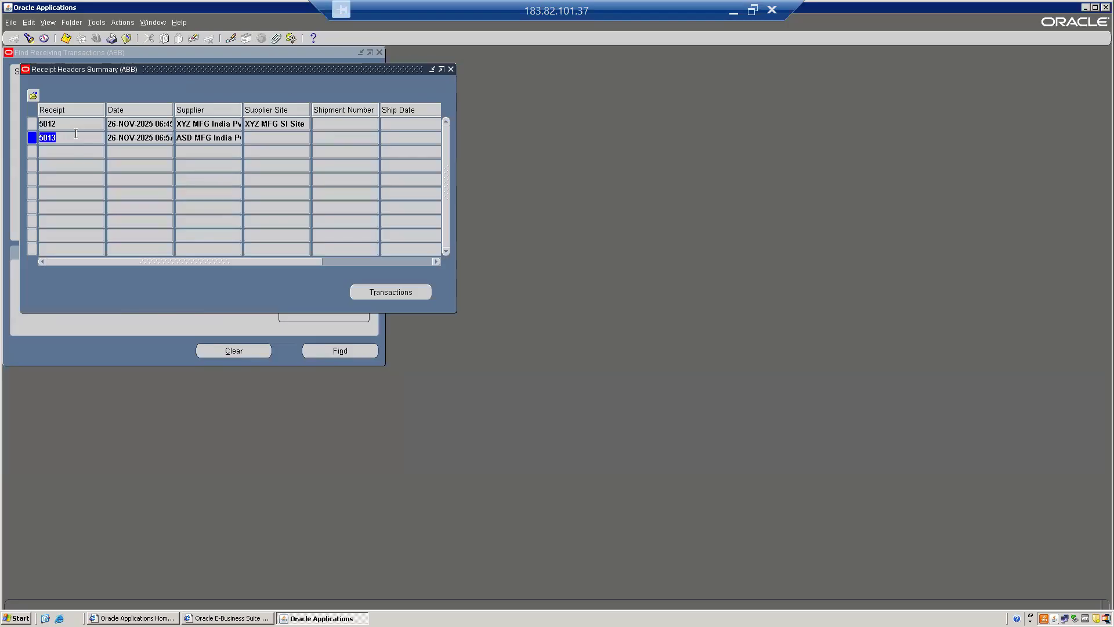
left_click(407, 296)
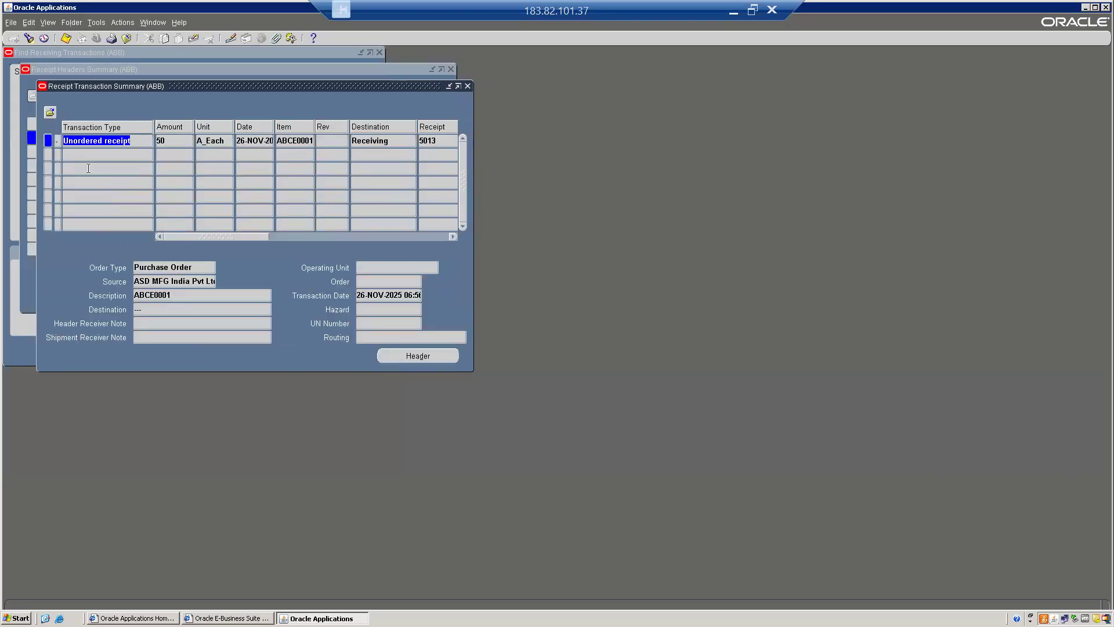
left_click(142, 141)
left_click_drag(142, 141, 58, 141)
left_click(435, 357)
key("ctrl+c")
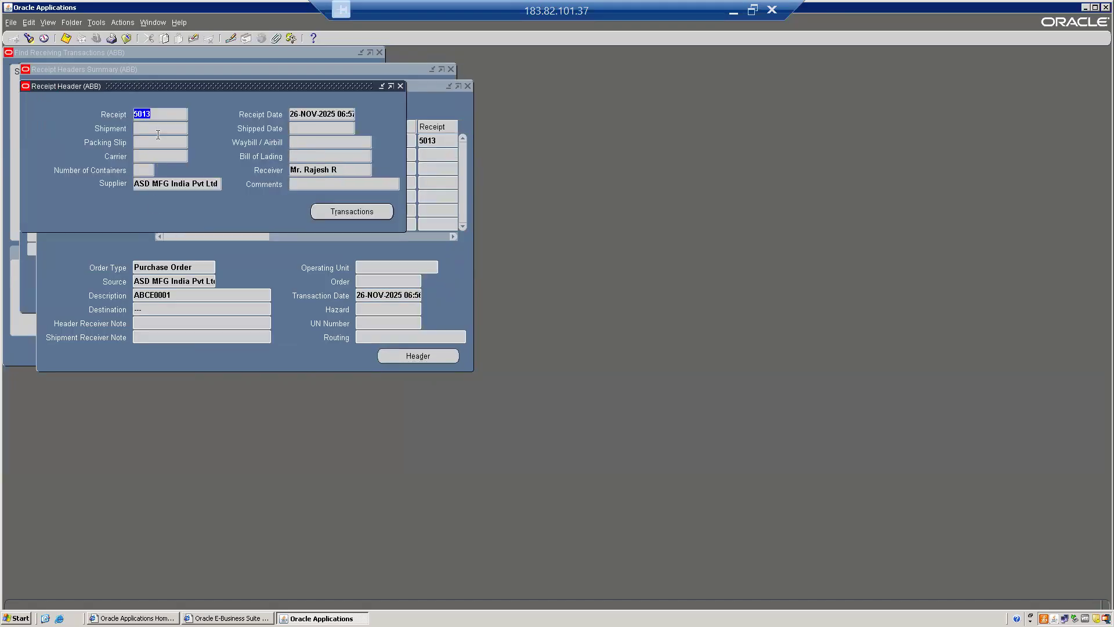
key("F4")
Try to find receipt 5013 in Receiving Transactions, and close the form
double_click(76, 165)
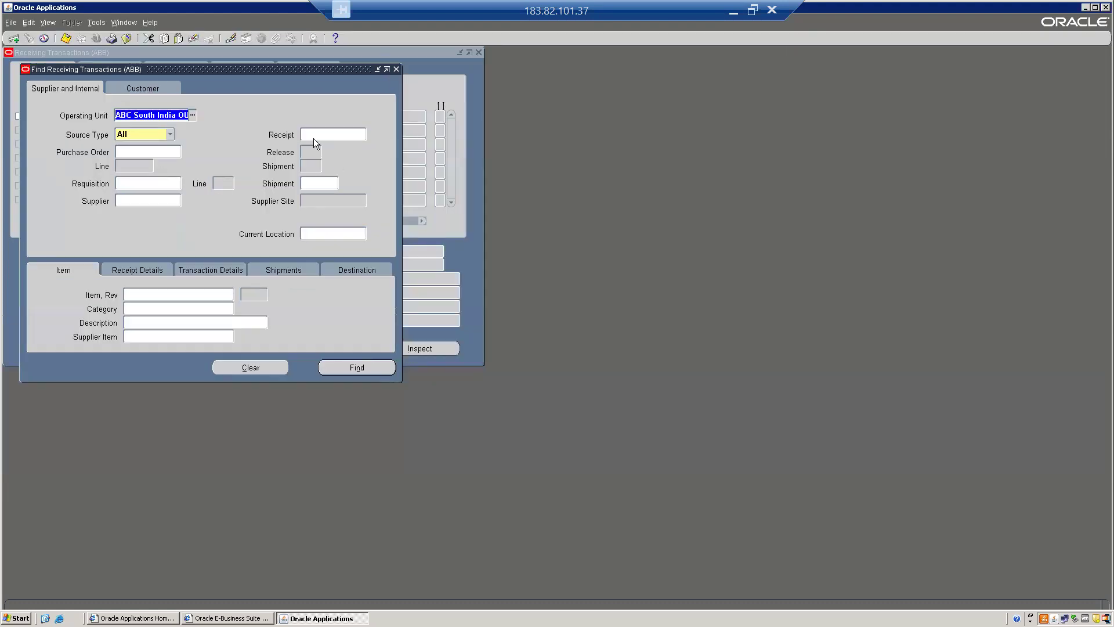
left_click(310, 136)
key("ctrl+v")
key("Tab")
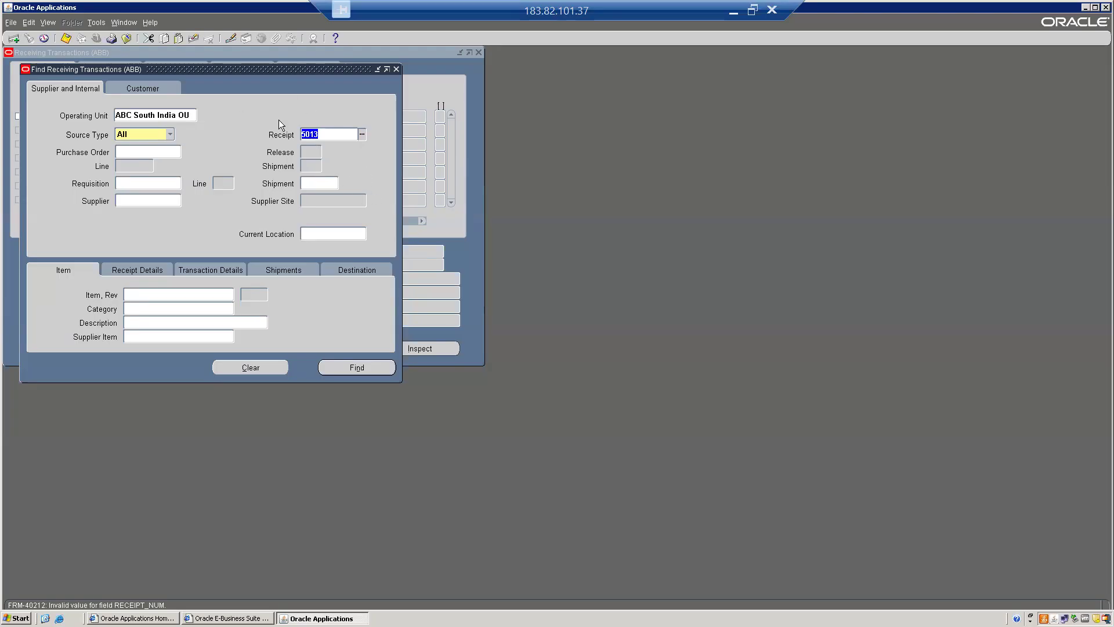
key("F4")
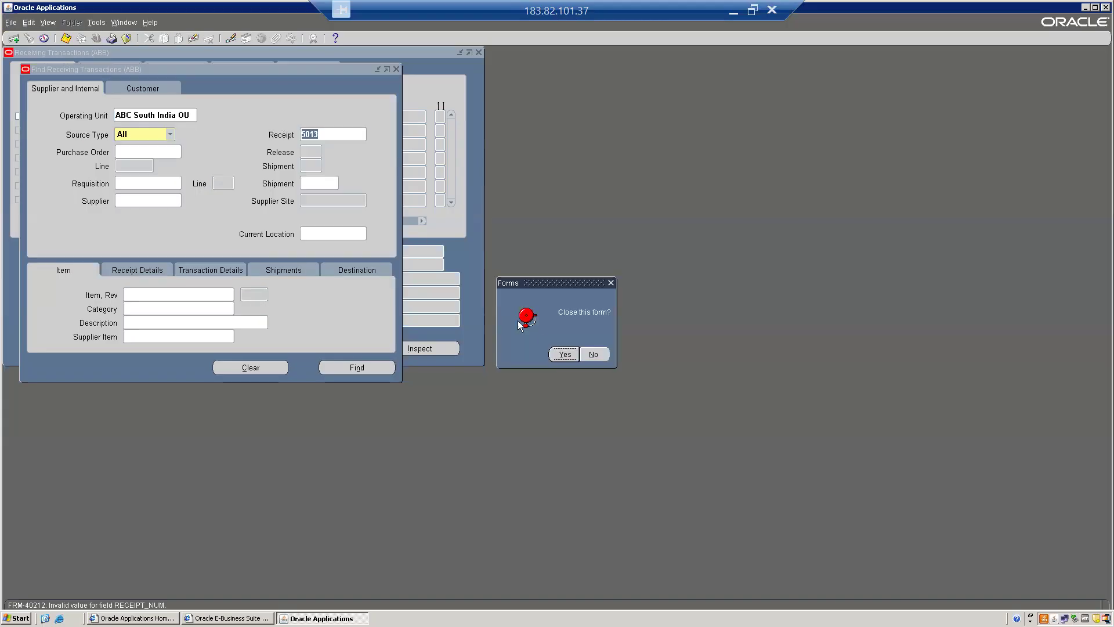
left_click(573, 355)
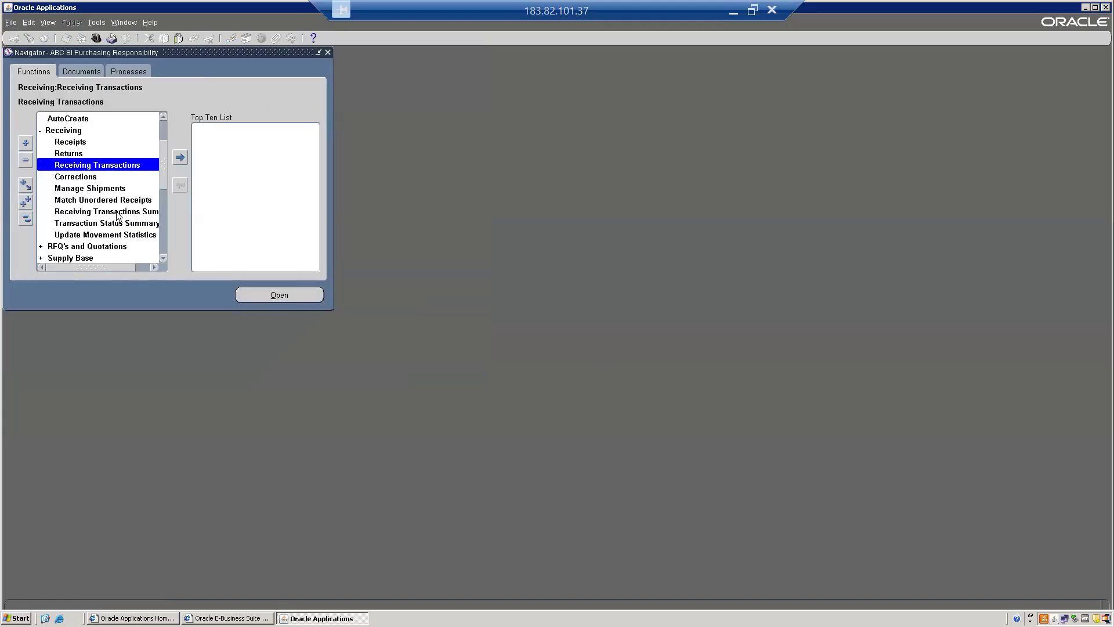
Find receipt 5013 from supplier ASD MFG India Pvt Ltd in Match Unordered Receipts
left_click(80, 200)
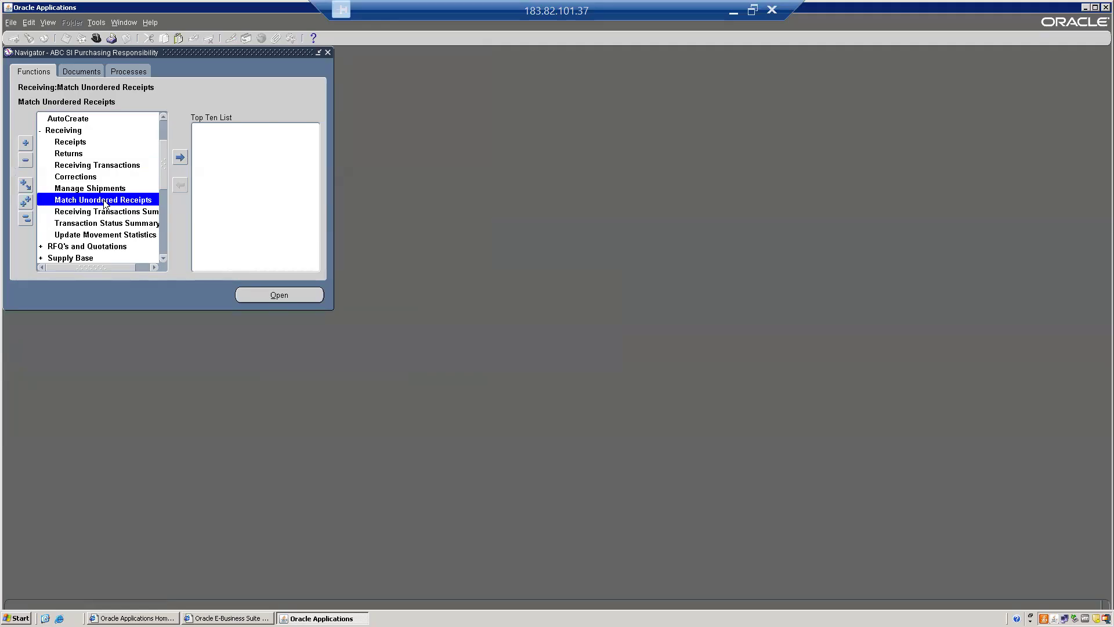
double_click(105, 200)
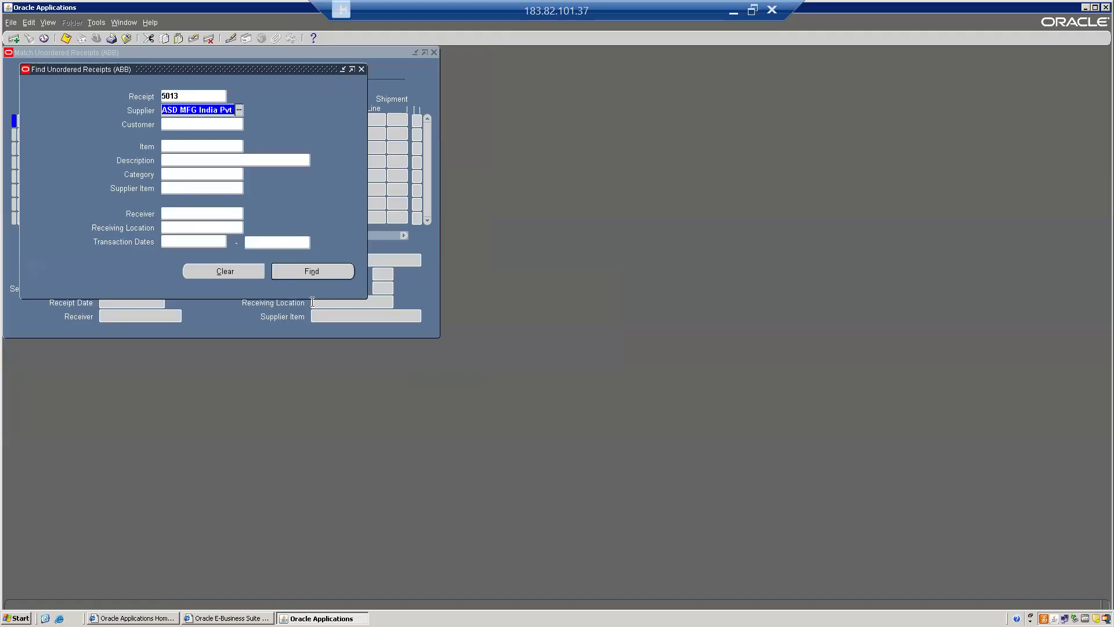
left_click(312, 272)
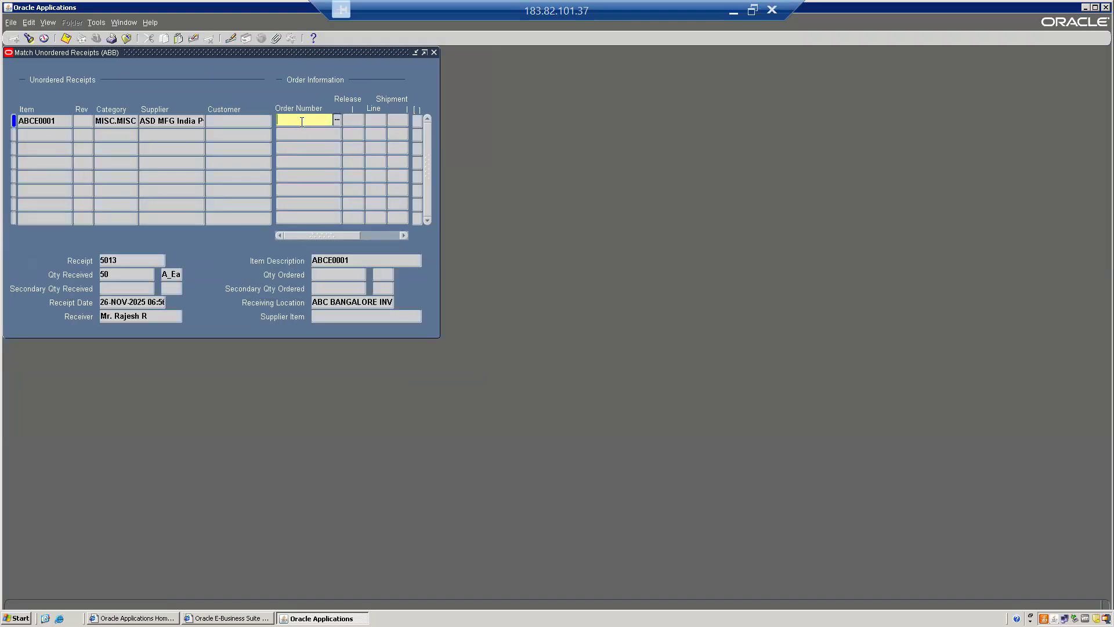
Look up purchase orders for the unordered receipt, cancel the list and close the matching form
key("ctrl+l")
type("%")
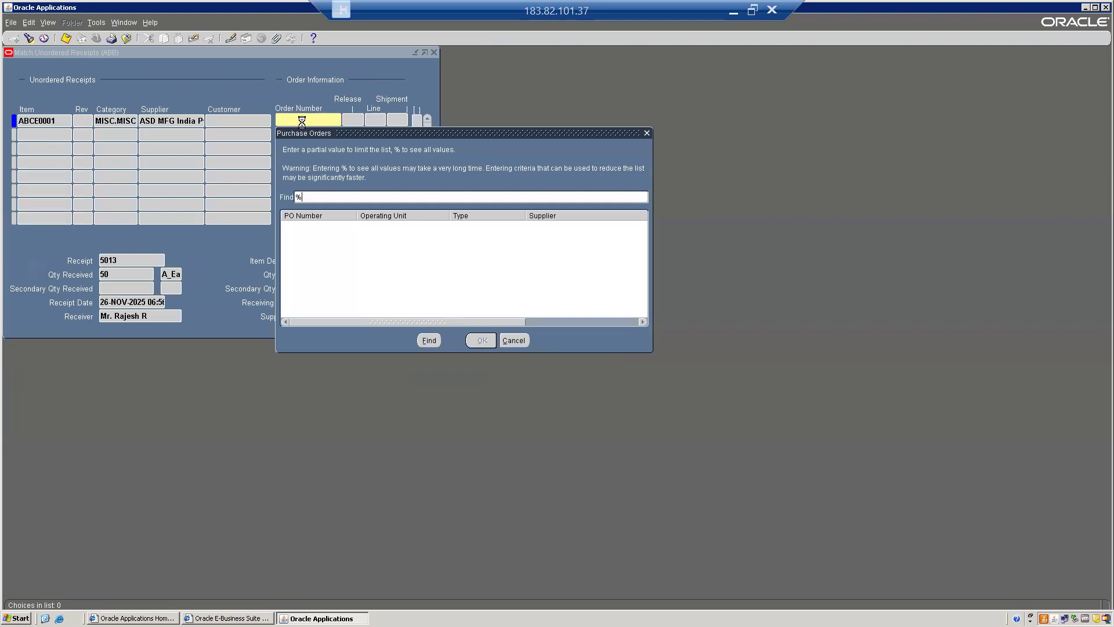
key("BackSpace")
left_click(514, 341)
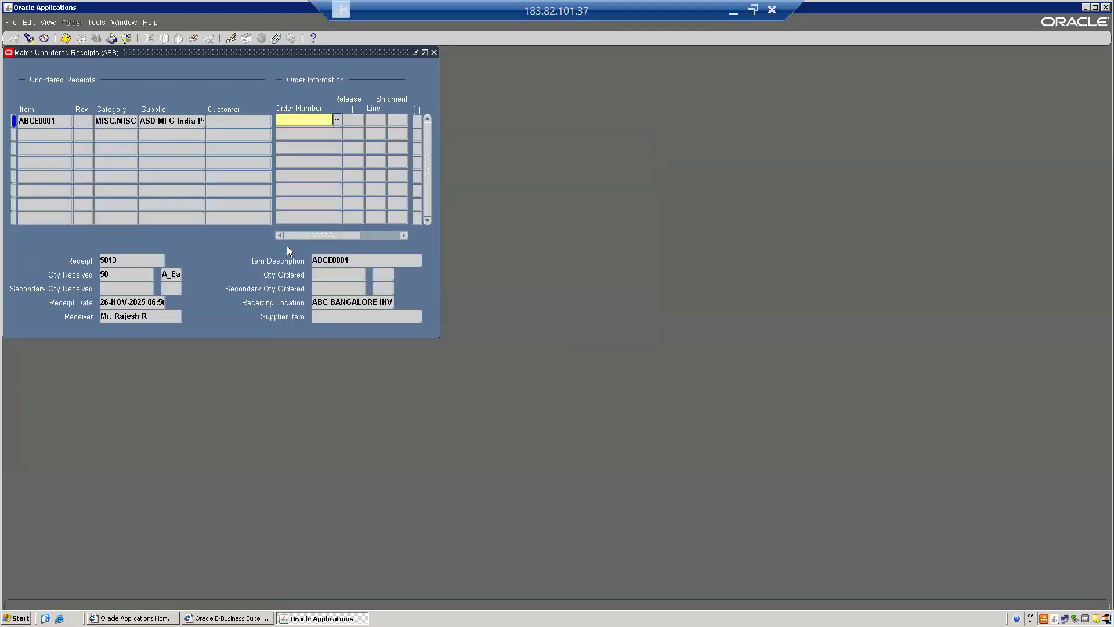
left_click_drag(307, 236, 170, 234)
left_click_drag(135, 54, 374, 152)
left_click(675, 151)
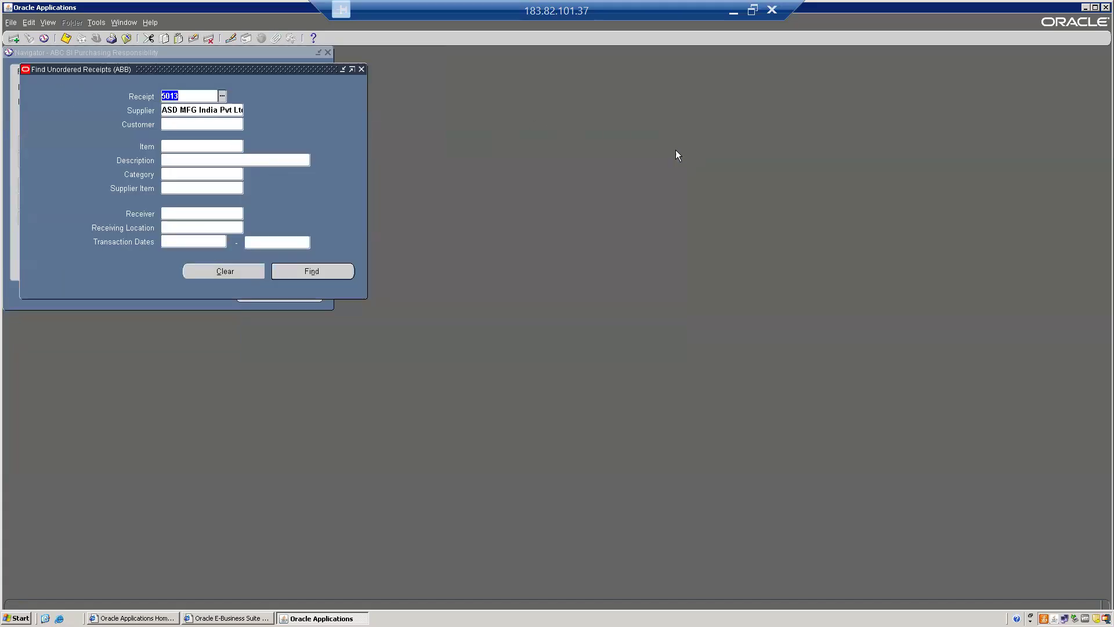
left_click(362, 69)
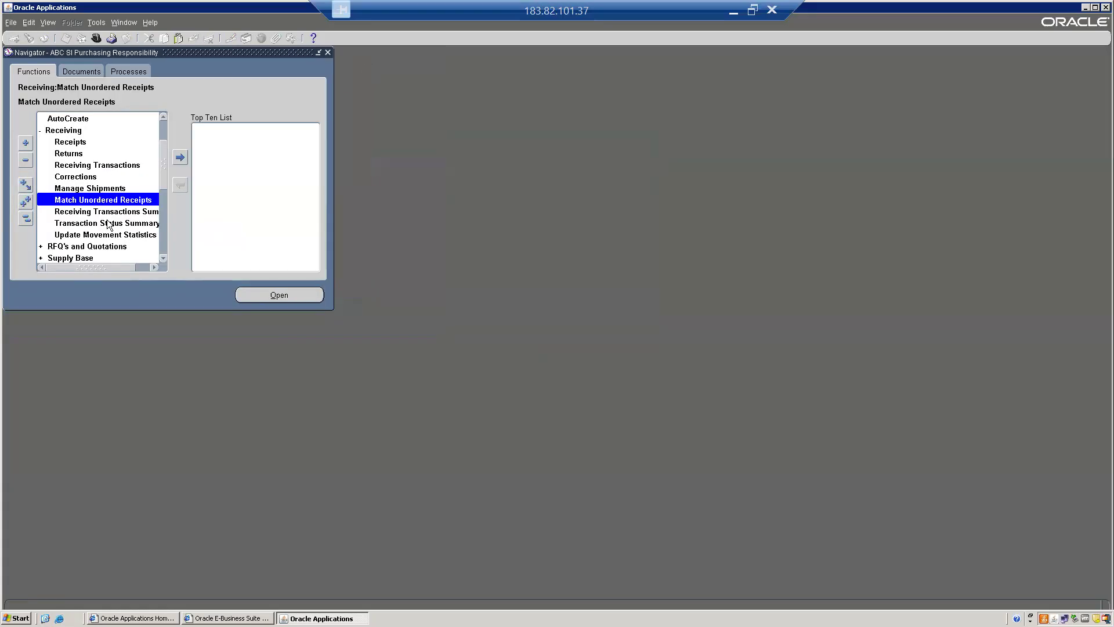
Open a new standard purchase order from the collapsed purchasing function list
left_click(26, 219)
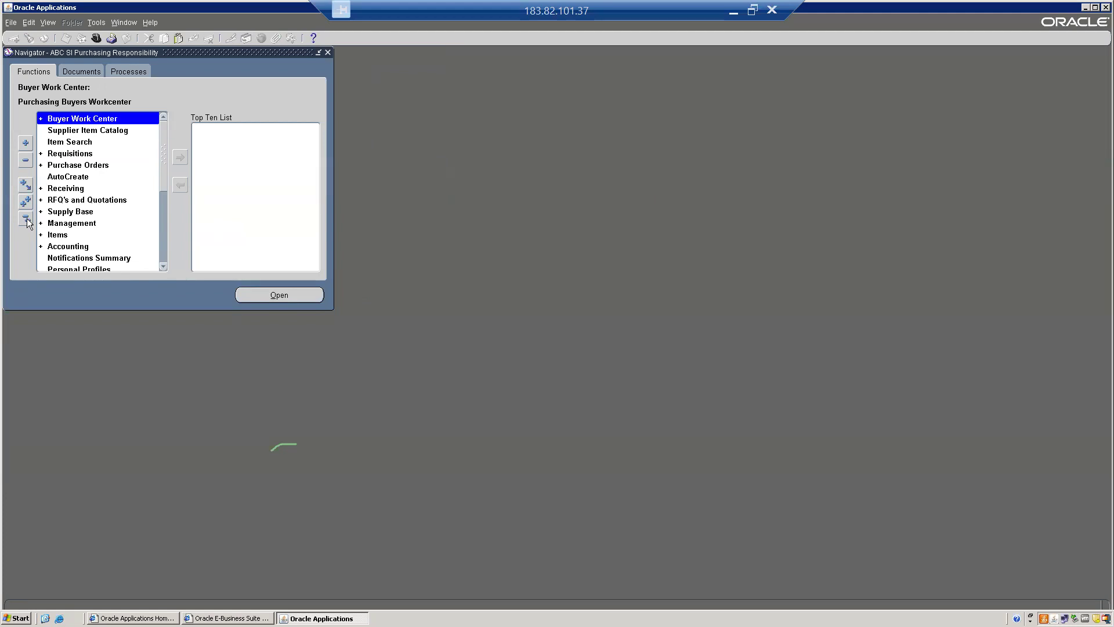
double_click(70, 165)
key("Down")
key("Up")
key("Down")
key("Return")
Set the new purchase order's supplier to ASD MFG India Pvt Ltd
left_click(88, 92)
type("ASD")
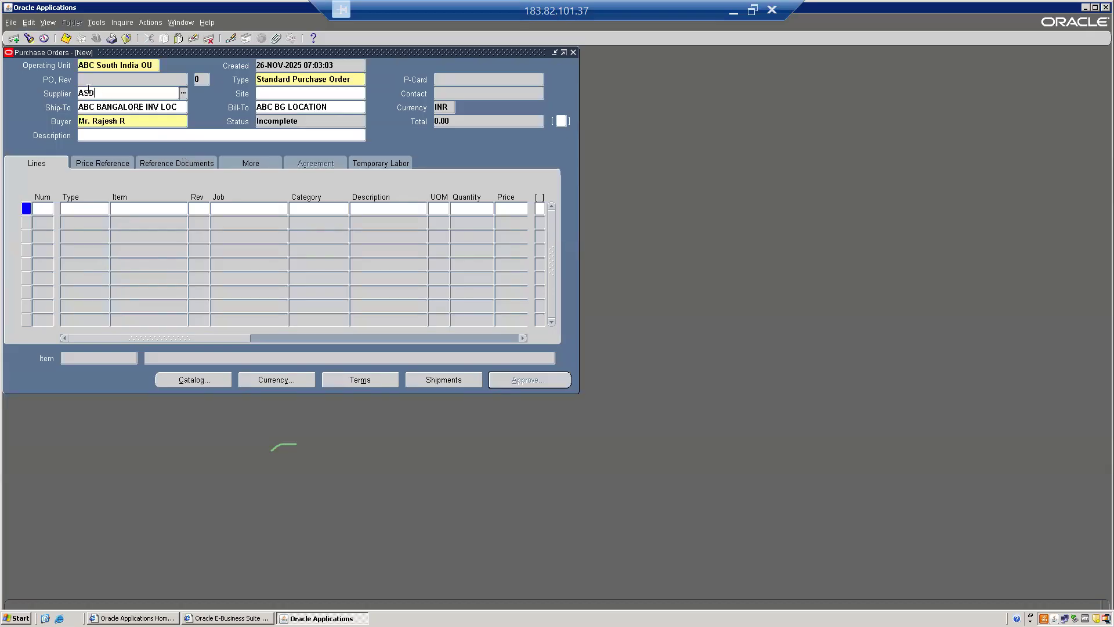
key("Tab")
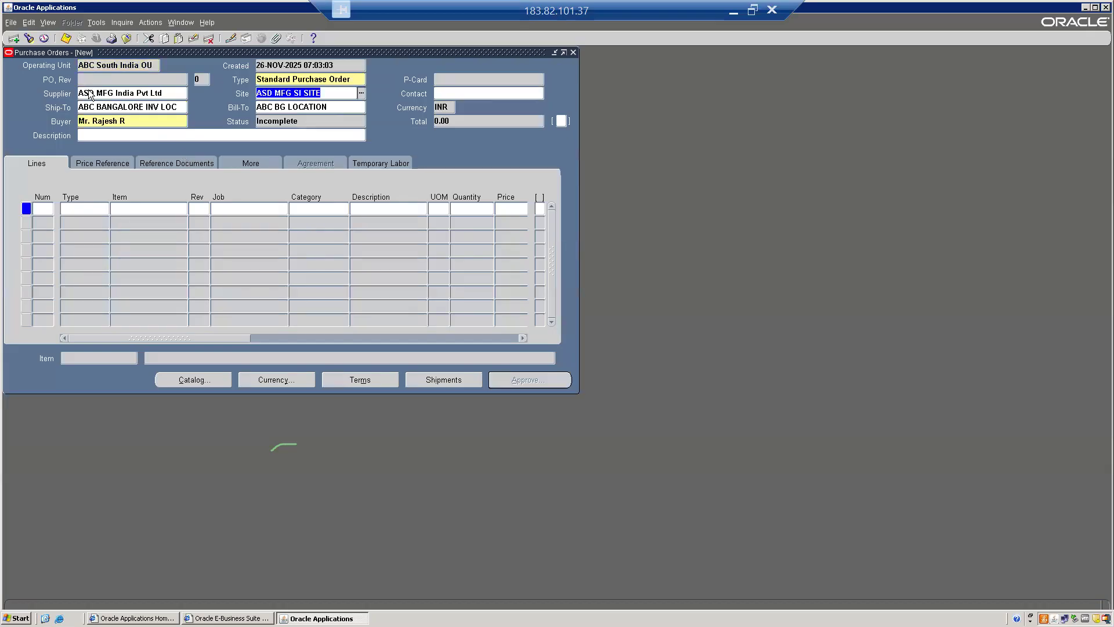
Add purchase order line 1 for item ABCE0001 with quantity 50 and price 1000
left_click(141, 204)
type("%")
type("1")
key("Tab")
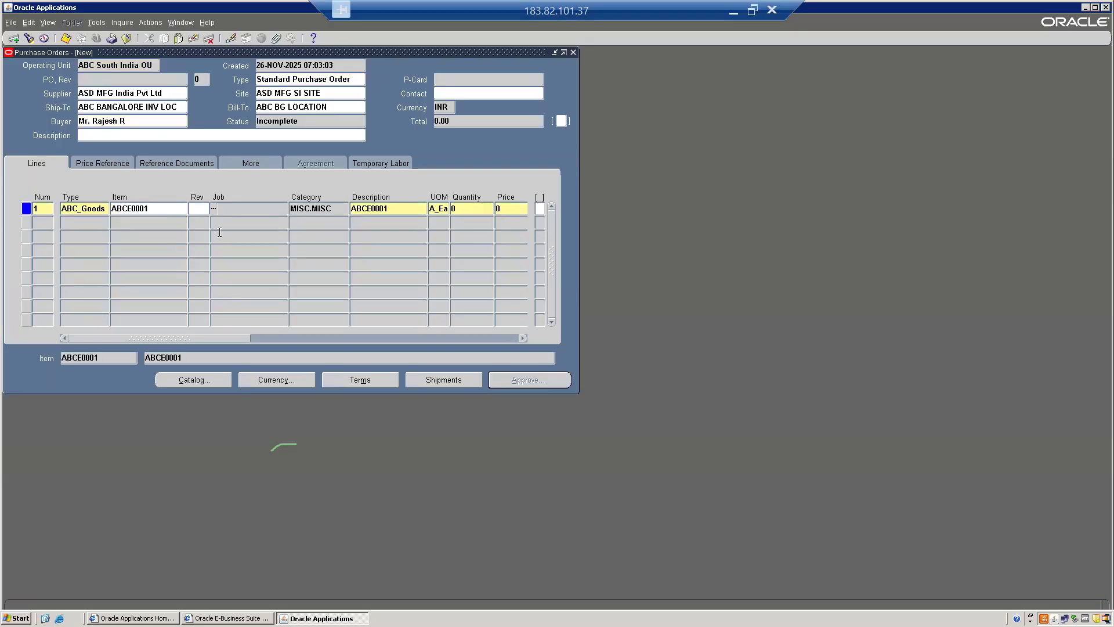
left_click_drag(195, 340, 273, 333)
left_click(262, 208)
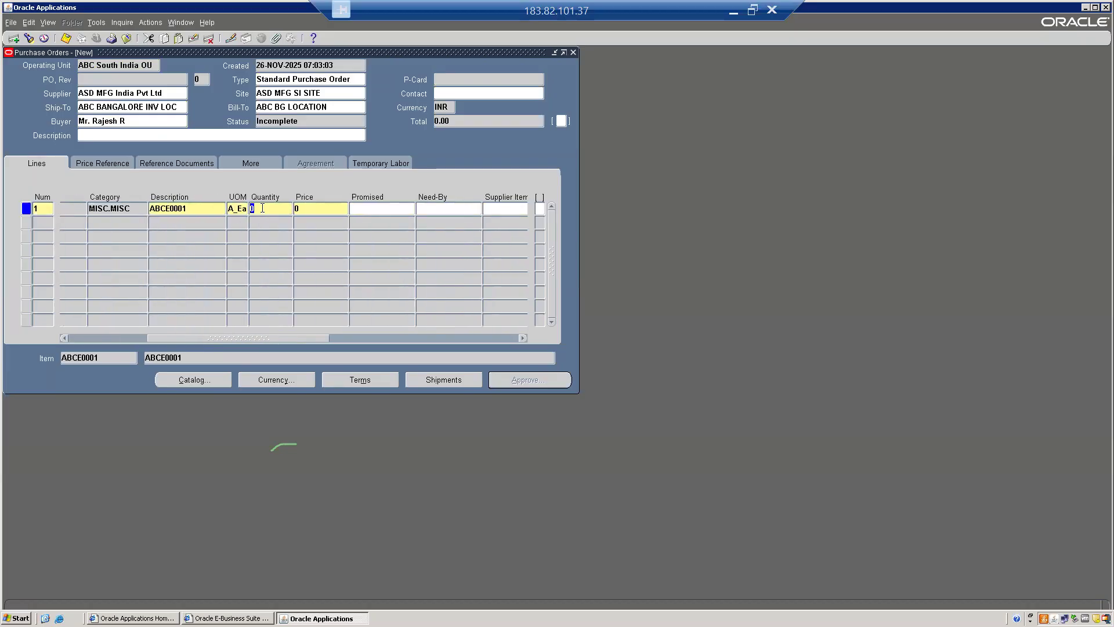
type("50")
key("Tab")
type("1000")
key("Tab")
left_click_drag(312, 335, 239, 337)
Open the shipments of line 1 and set the shipment's need-by date to 28-NOV-2025
left_click(444, 378)
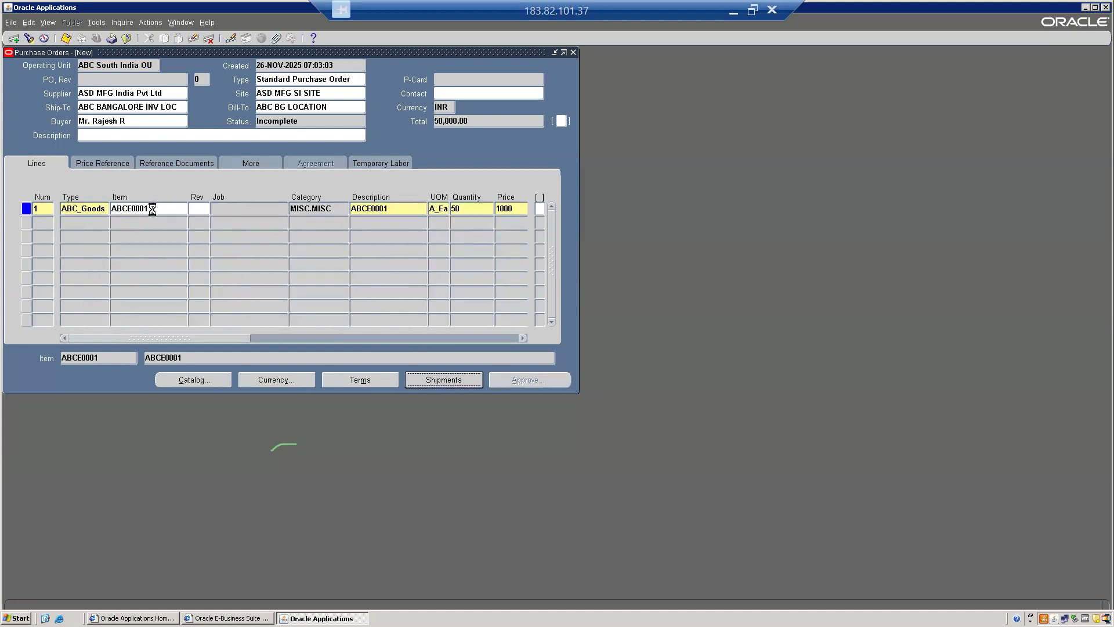
left_click(87, 144)
key("Tab")
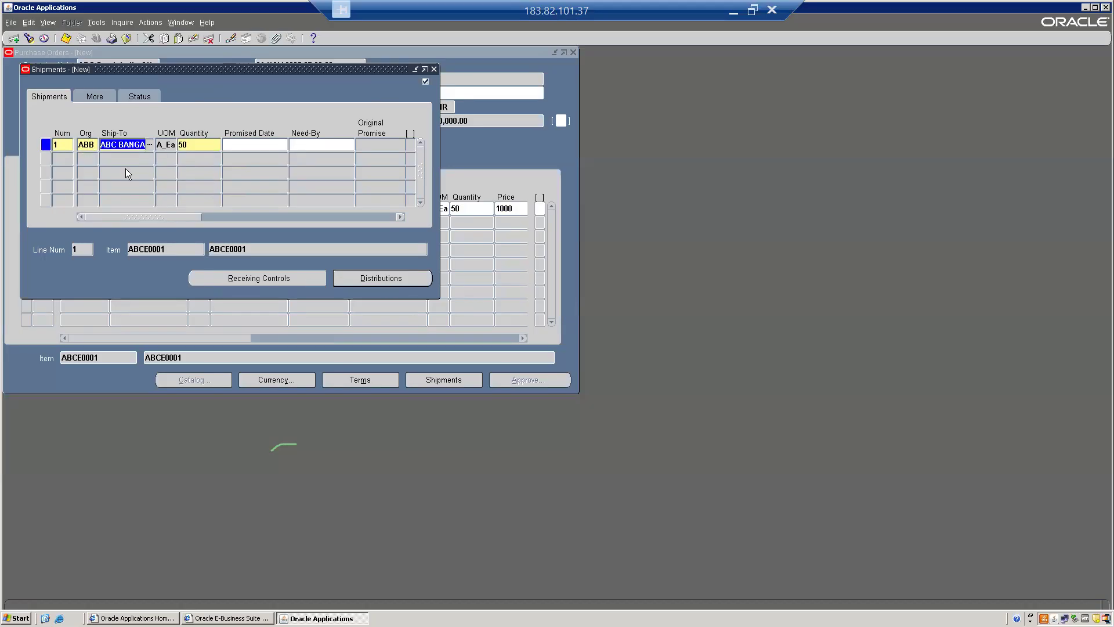
left_click(67, 40)
left_click(656, 342)
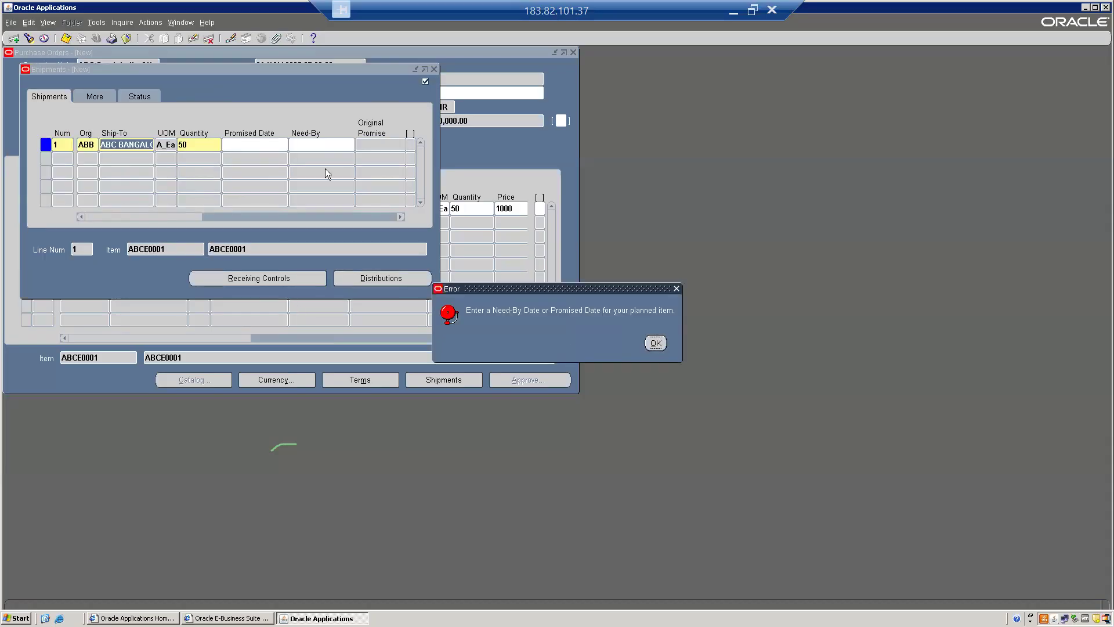
left_click(318, 145)
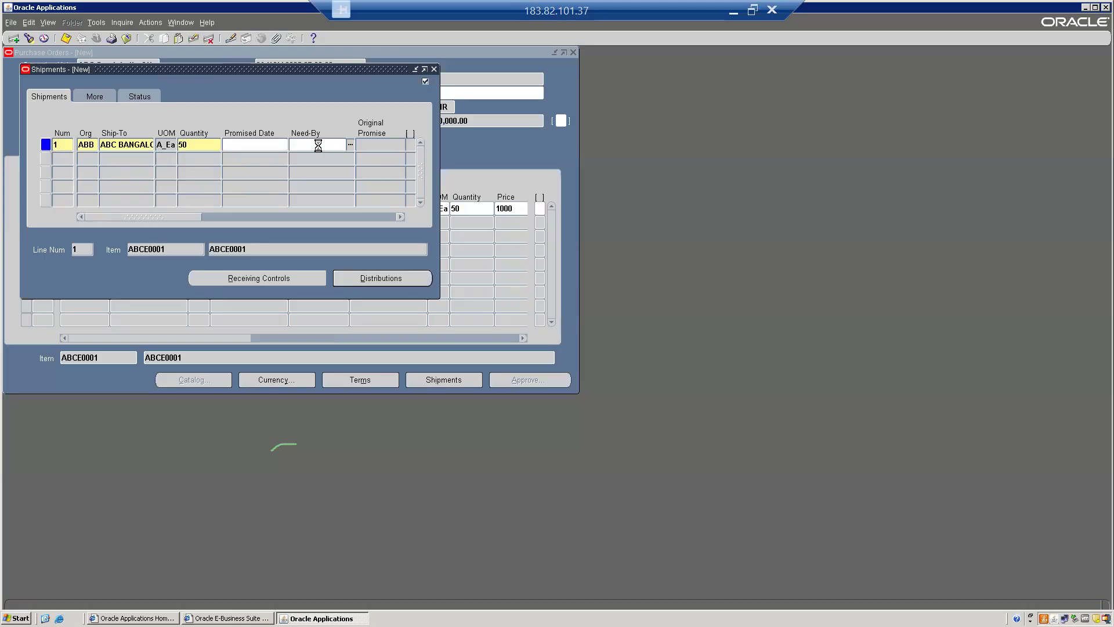
double_click(318, 144)
left_click(162, 206)
left_click(96, 289)
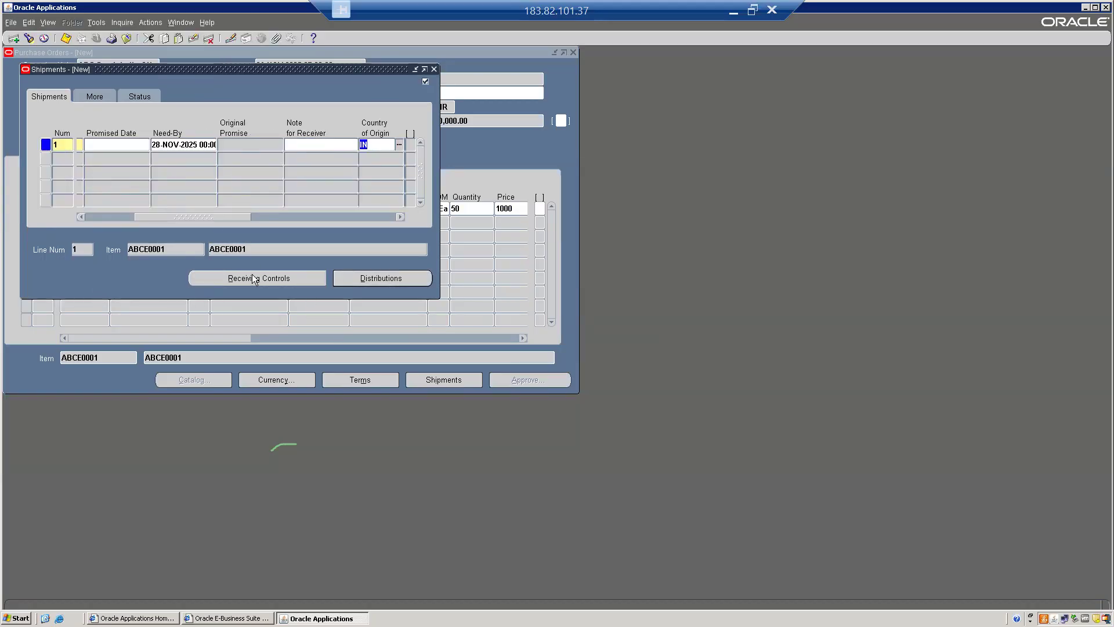
Set the receipt date action to None in the shipment's receiving controls, save the purchase order and close the shipments form
left_click(252, 275)
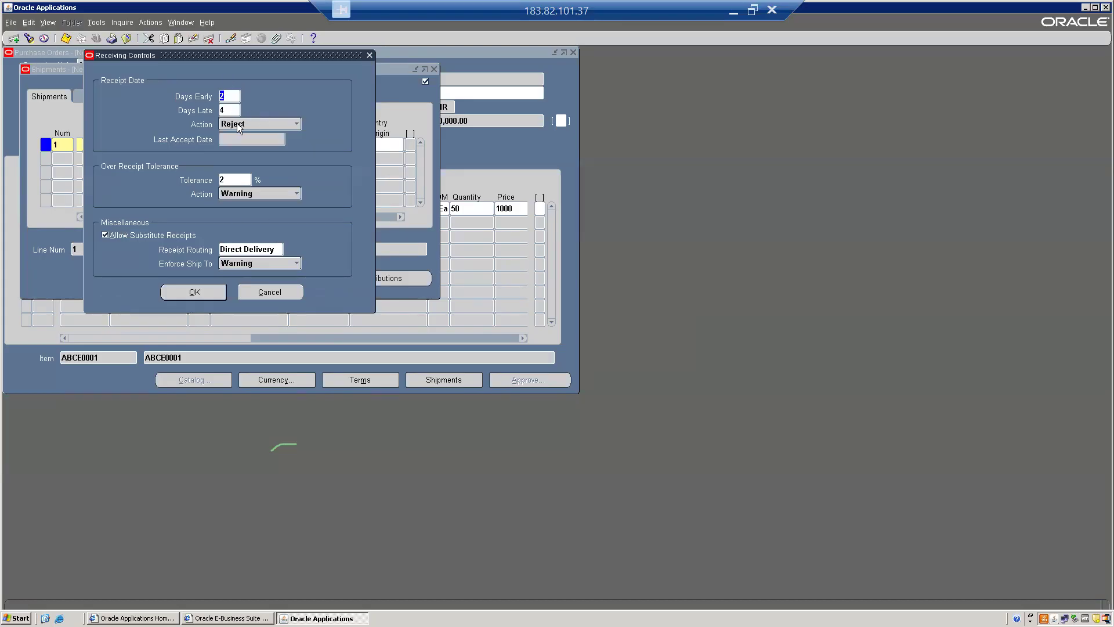
left_click(237, 125)
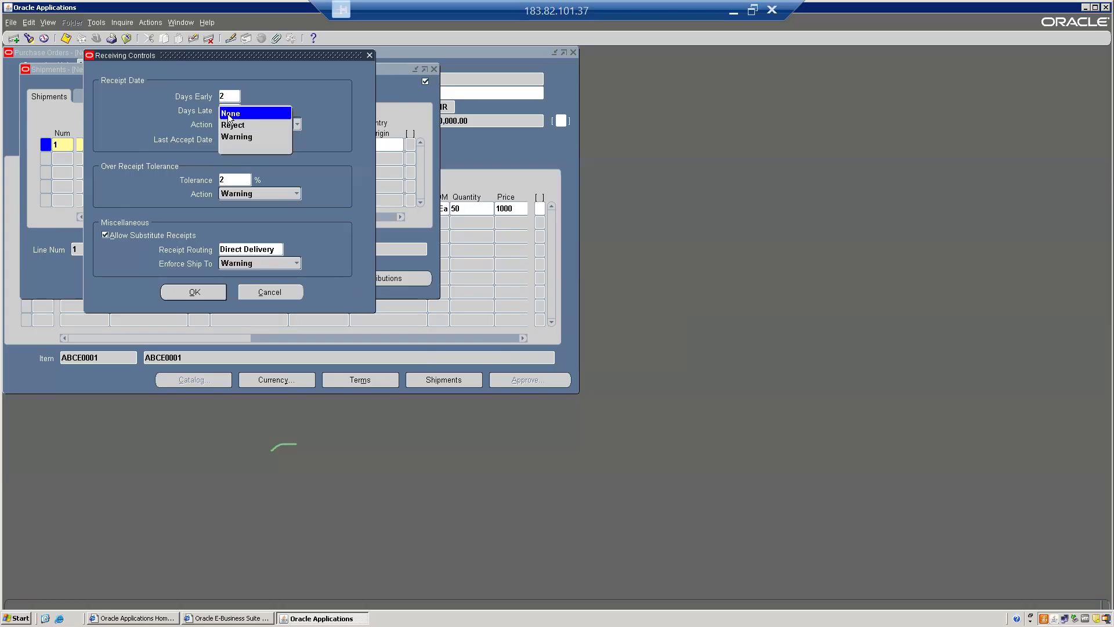
left_click(230, 114)
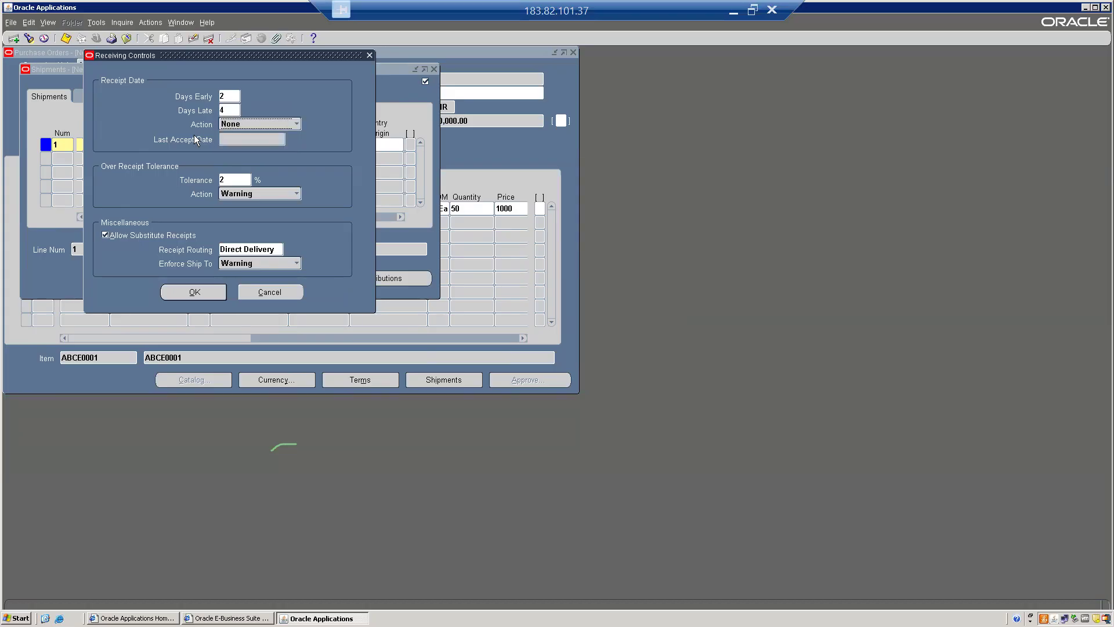
left_click(65, 39)
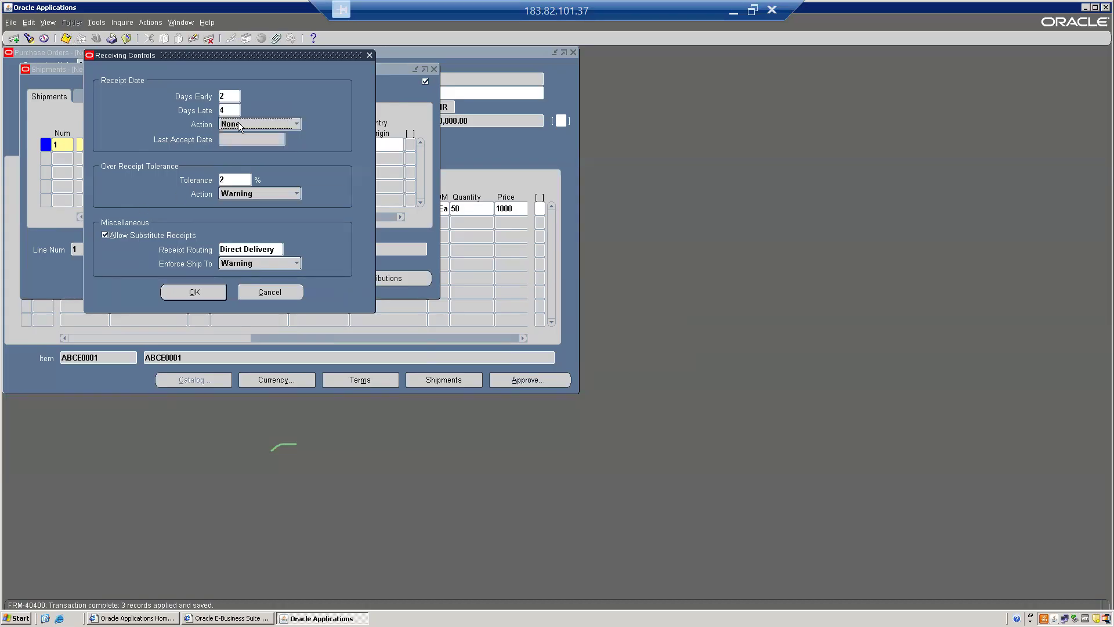
left_click(194, 293)
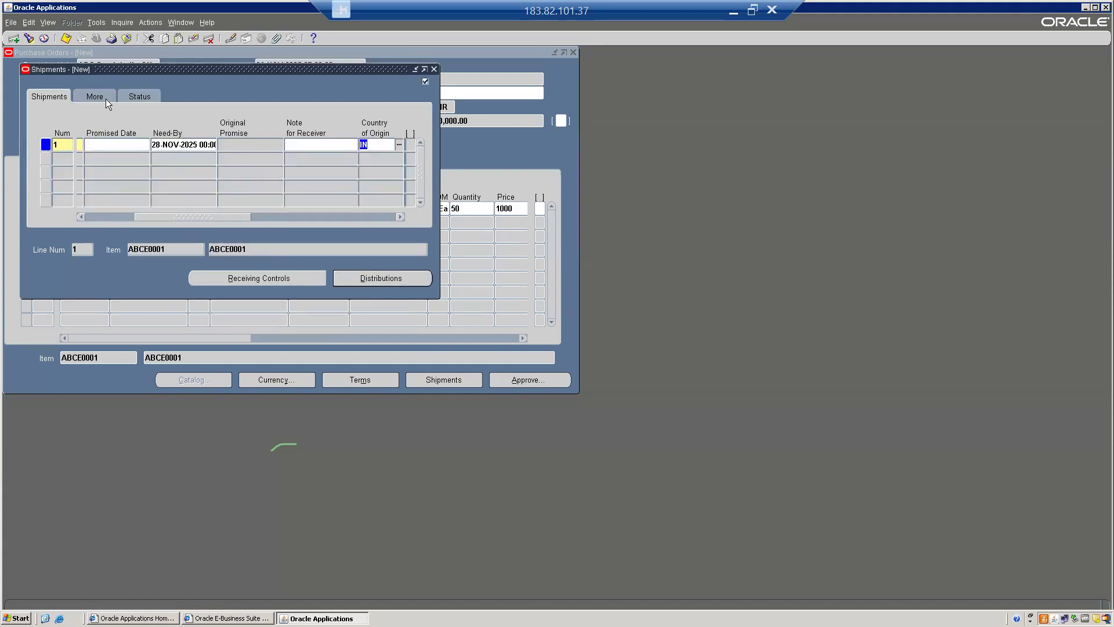
left_click(70, 39)
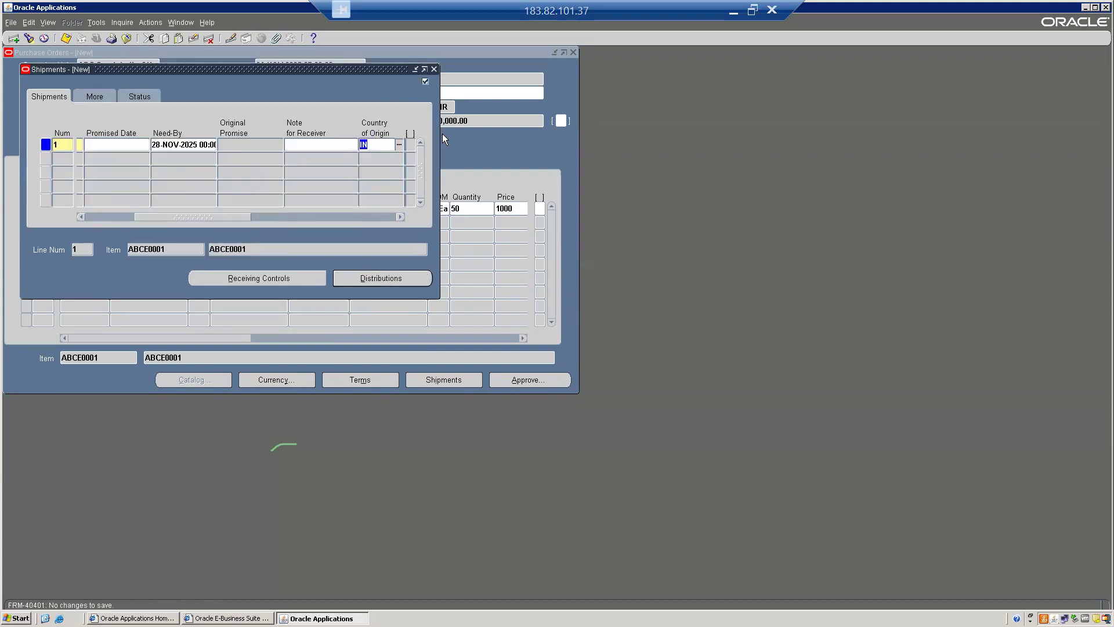
left_click(433, 70)
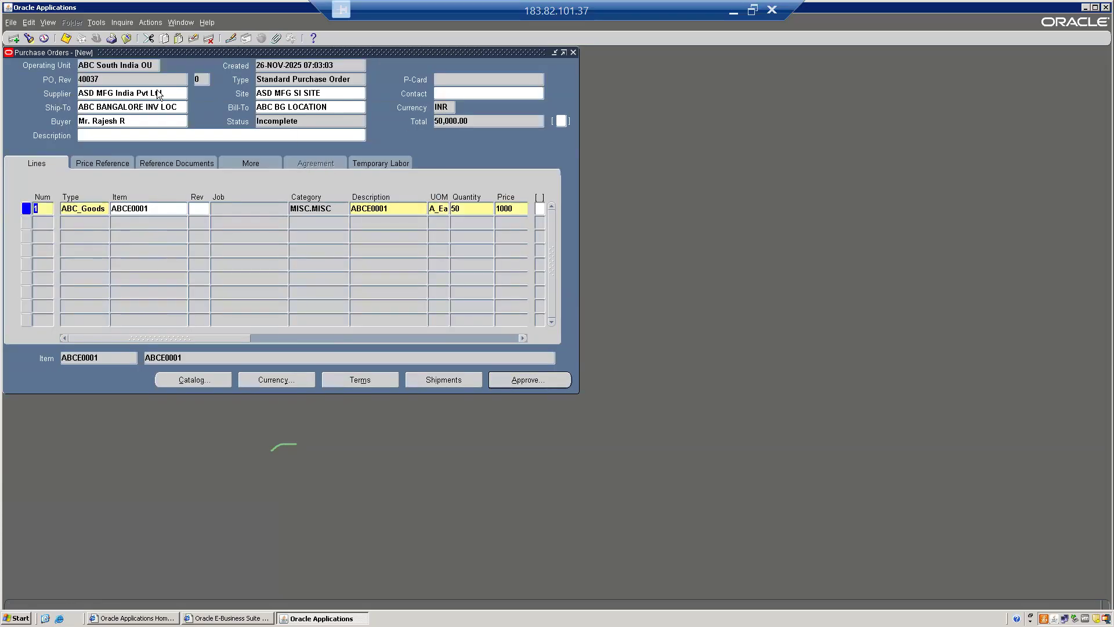
Submit the new purchase order for approval and close the purchase order form
left_click(280, 121)
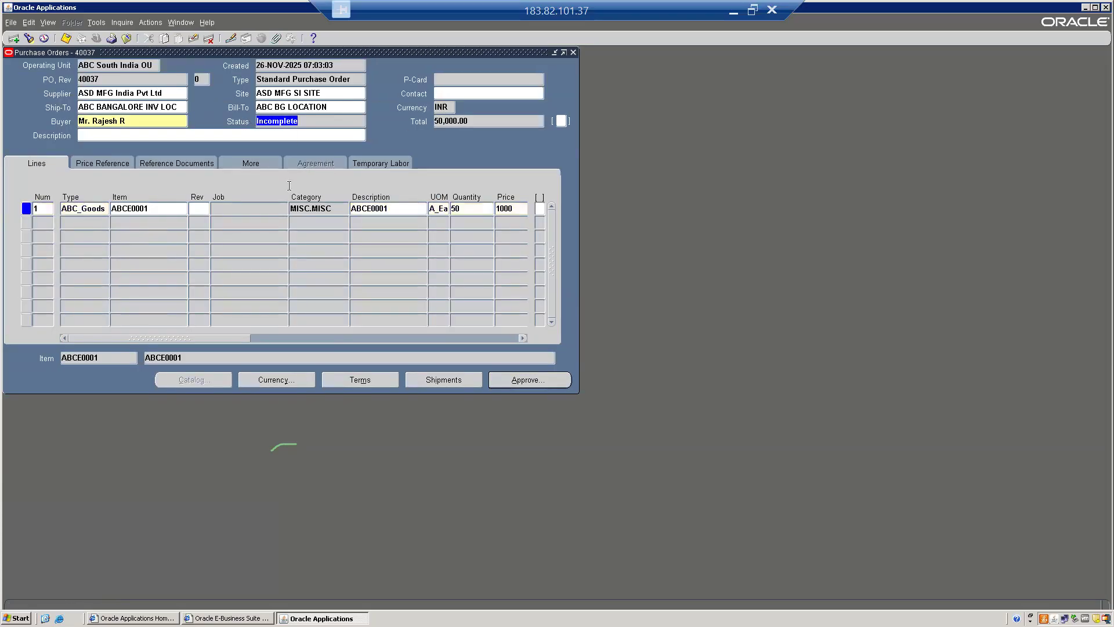
double_click(102, 79)
left_click(504, 381)
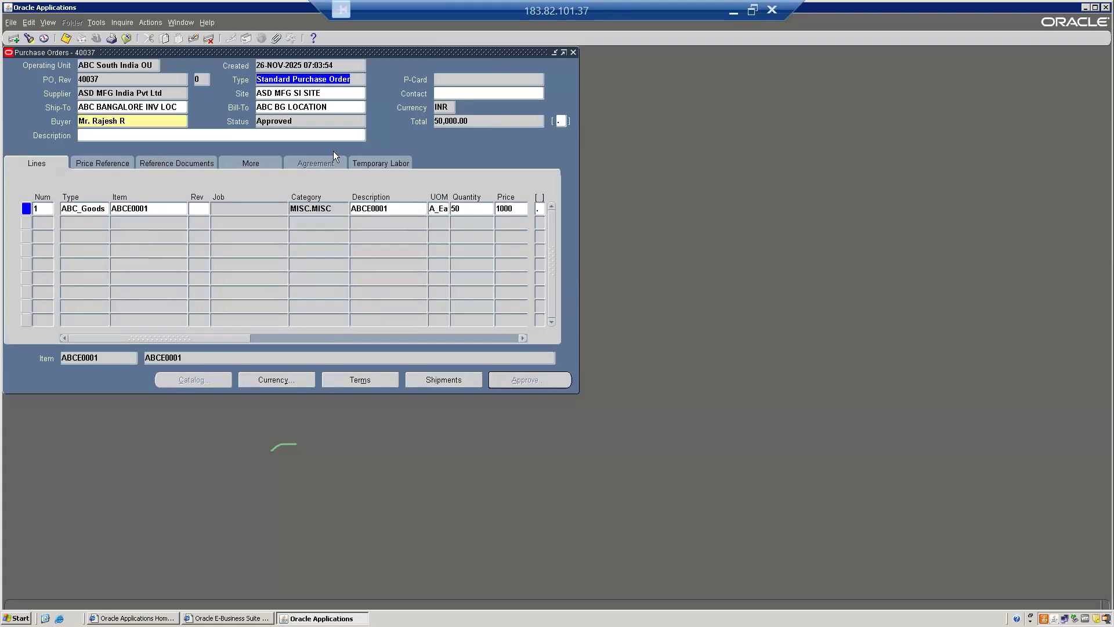
double_click(101, 80)
key("F4")
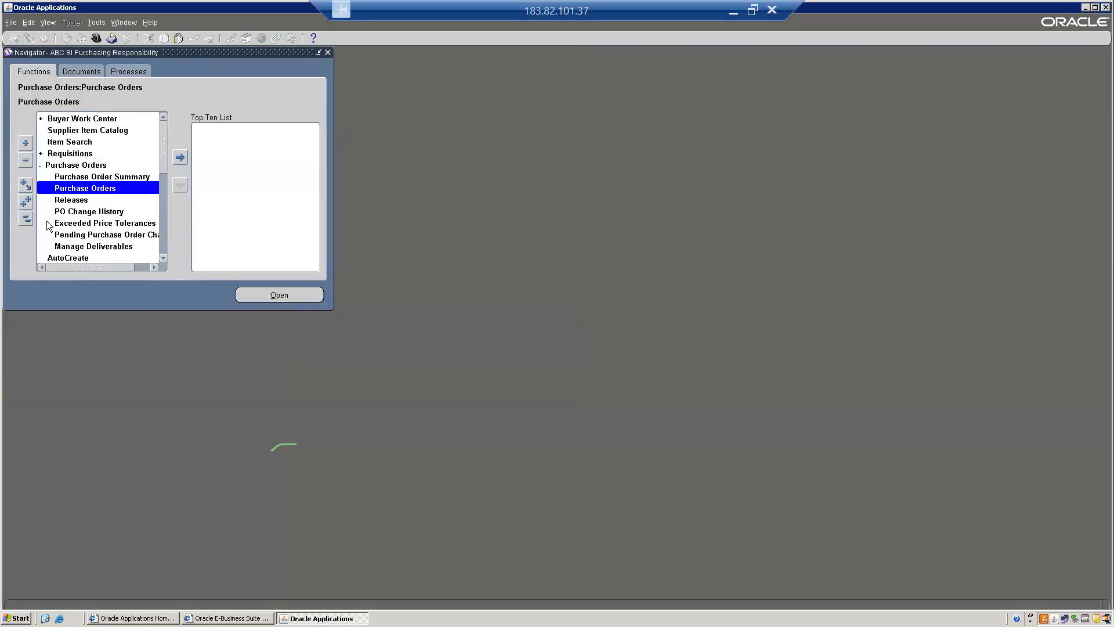
Collapse the function list, open Match Unordered Receipts under Receiving and find receipt 5013
left_click(27, 223)
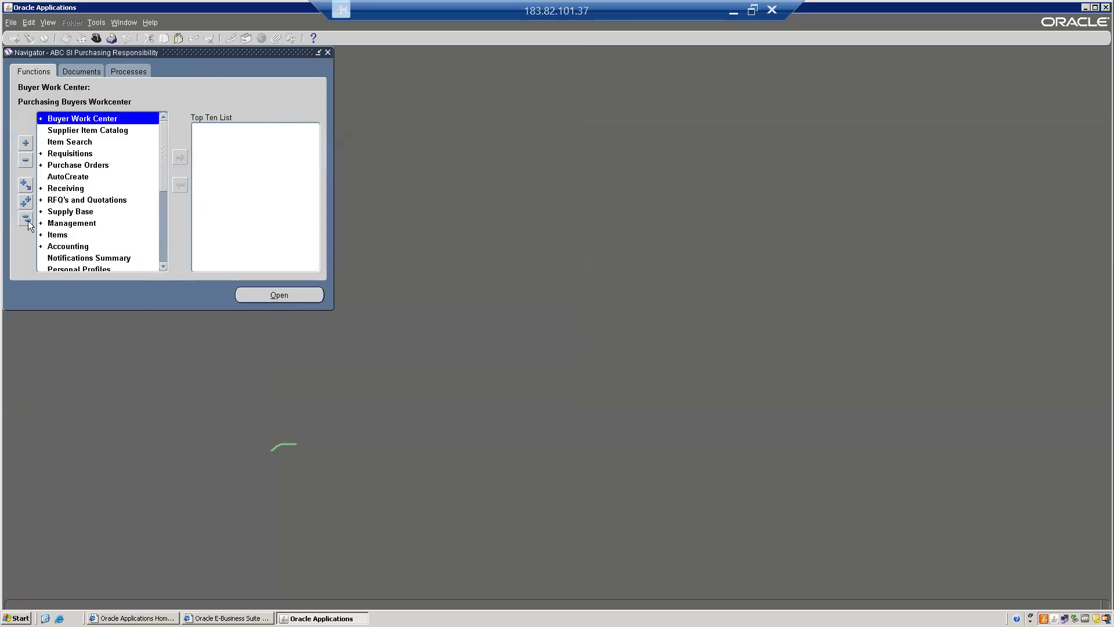
type("rec")
key("Return")
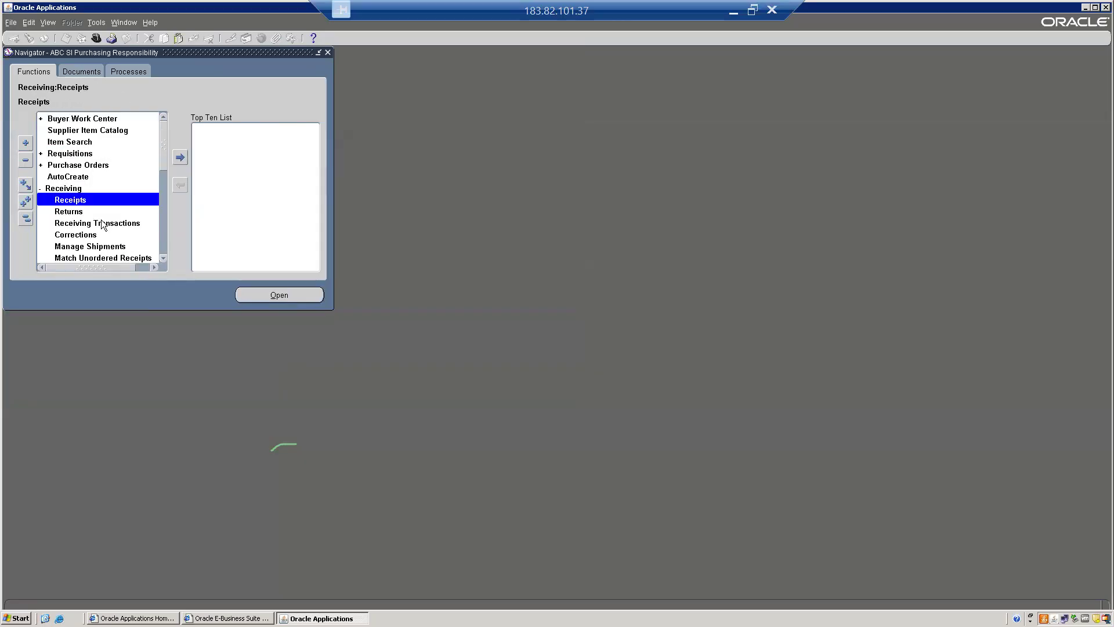
key("Down")
key("Down")
key("Down")
key("Down")
key("Down")
key("Down")
key("Up")
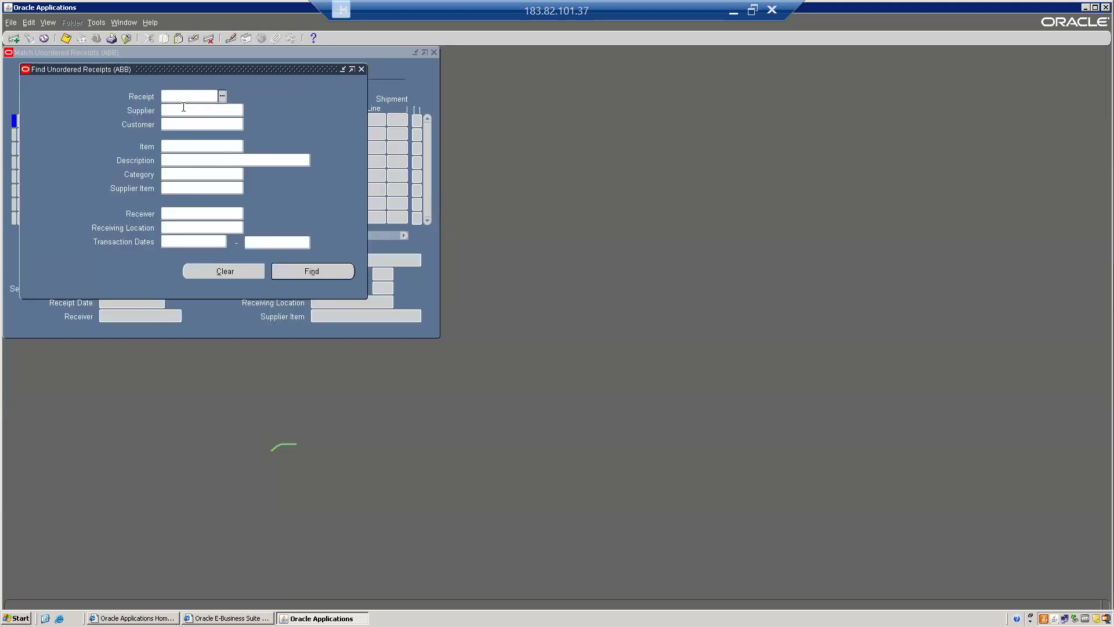
type("5013")
key("Tab")
key("Return")
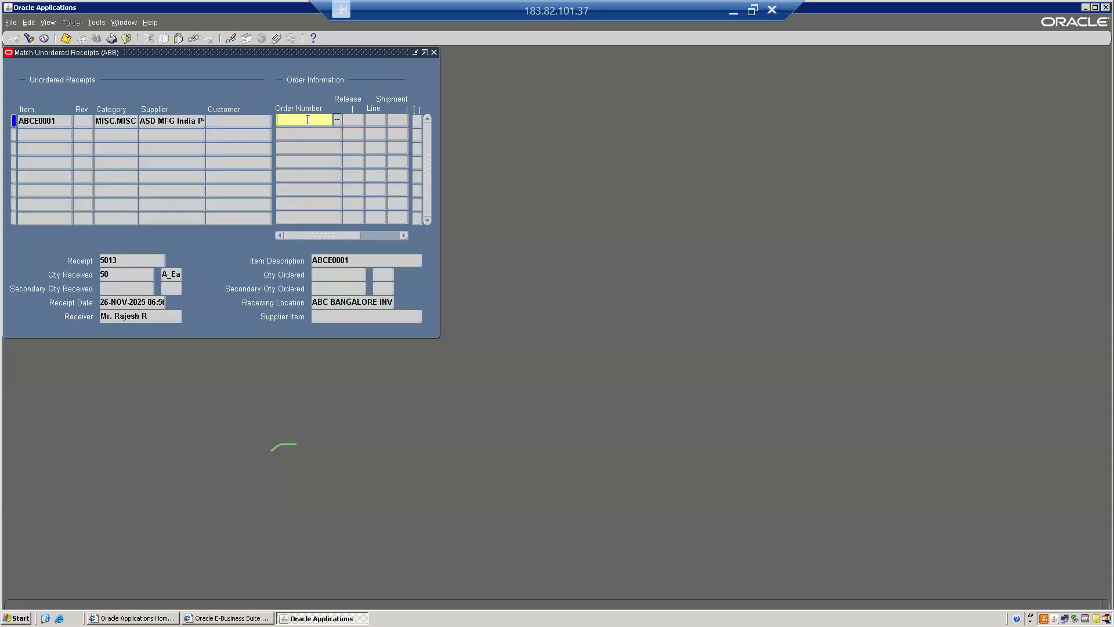
Match the unordered receipt to line 1, shipment 1 of the newly approved purchase order and save the match
key("ctrl+l")
type("40037")
key("Return")
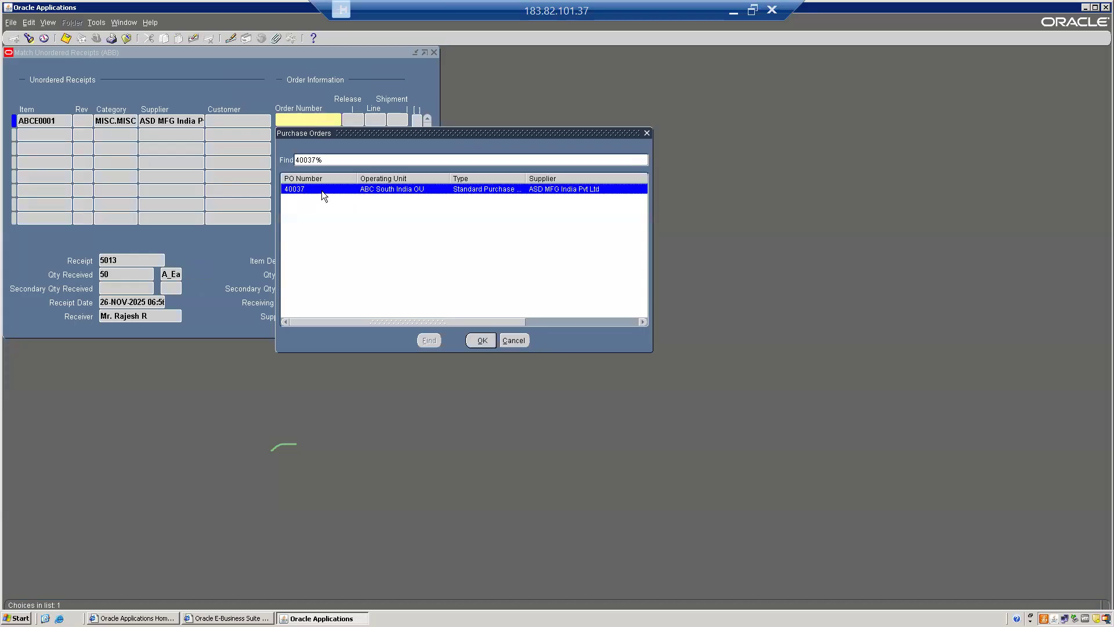
left_click(481, 340)
type("1")
key("Tab")
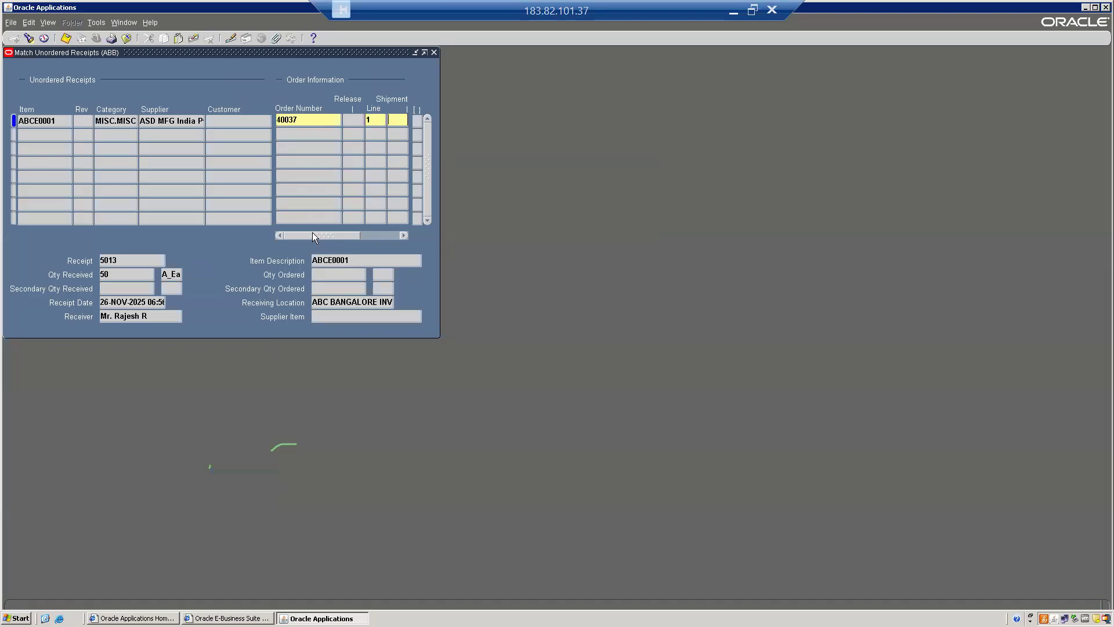
key("Tab")
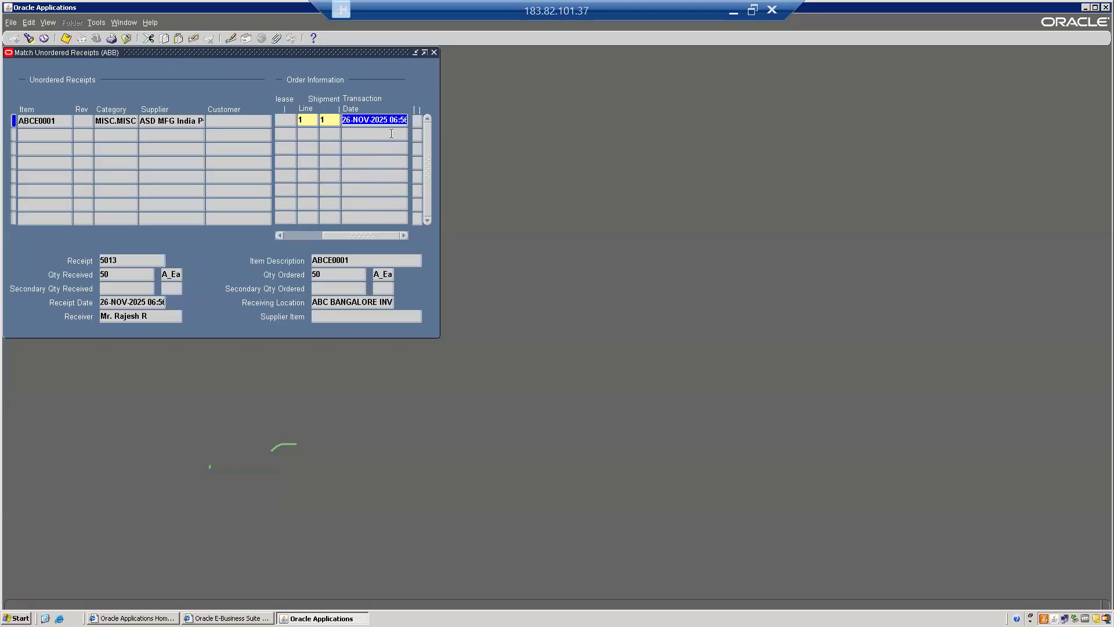
left_click_drag(340, 236, 227, 218)
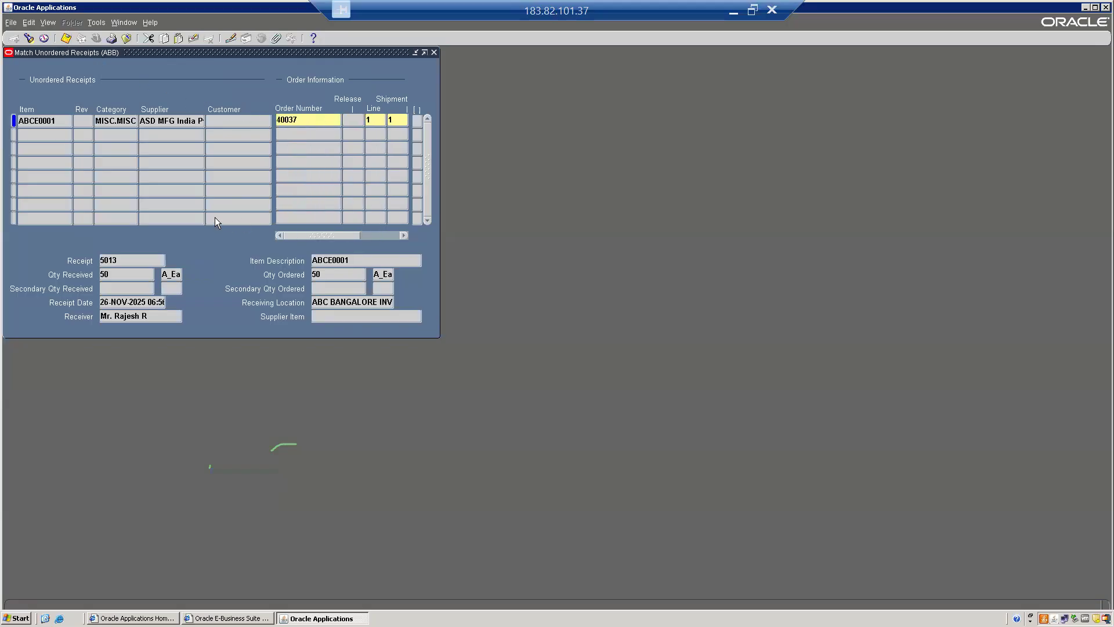
left_click(66, 41)
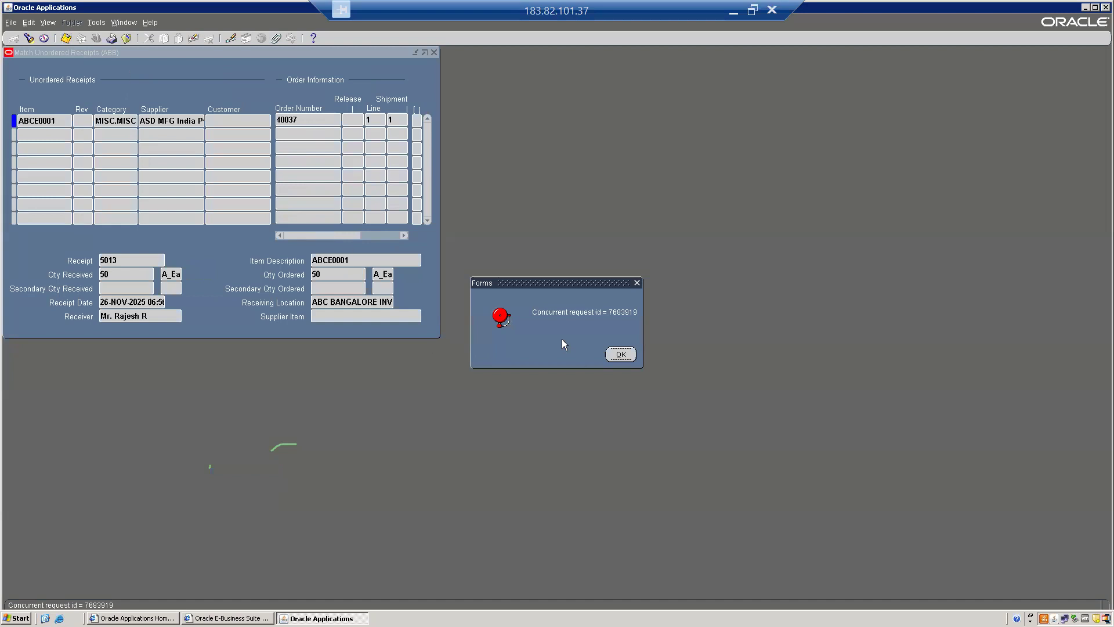
left_click(628, 356)
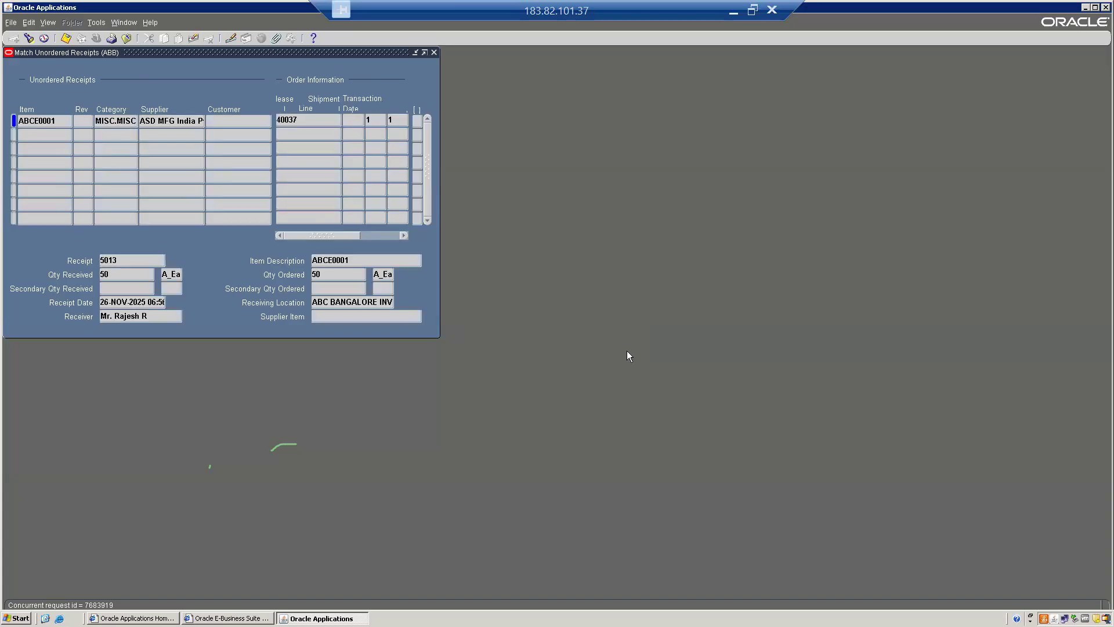
Find all concurrent requests, check the latest Receiving Transaction Processor request and close the request list
left_click(47, 22)
left_click(61, 169)
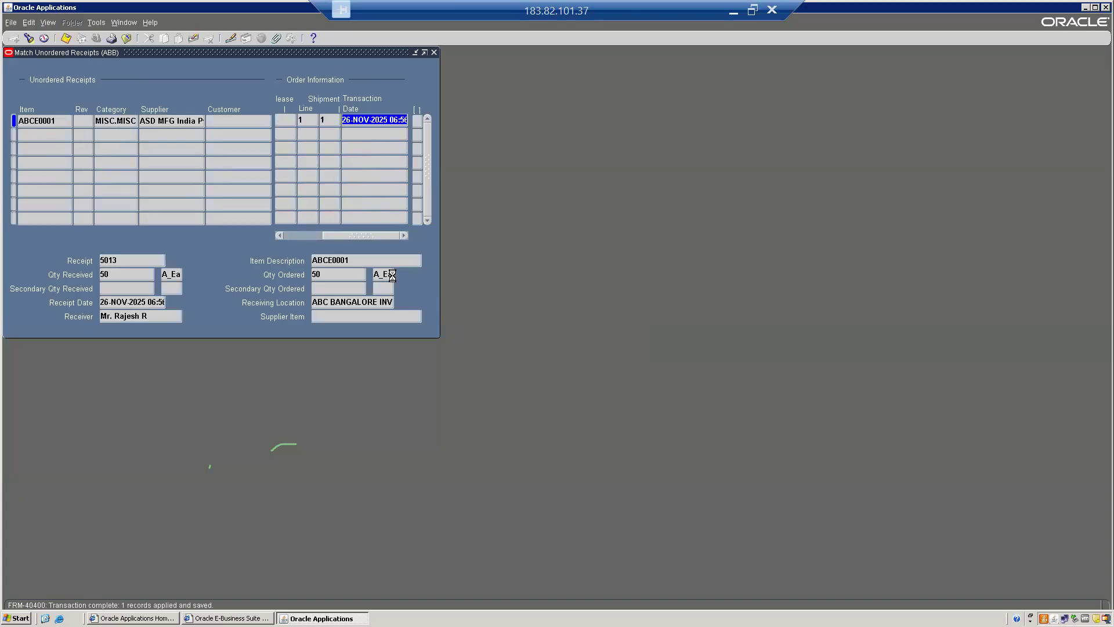
left_click(375, 305)
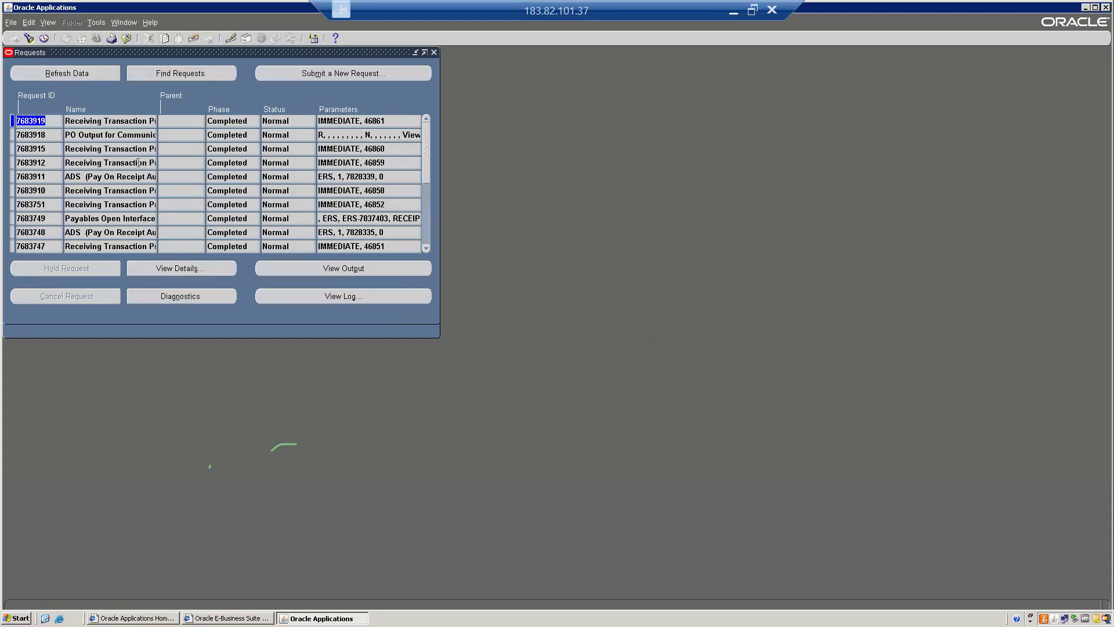
left_click(91, 122)
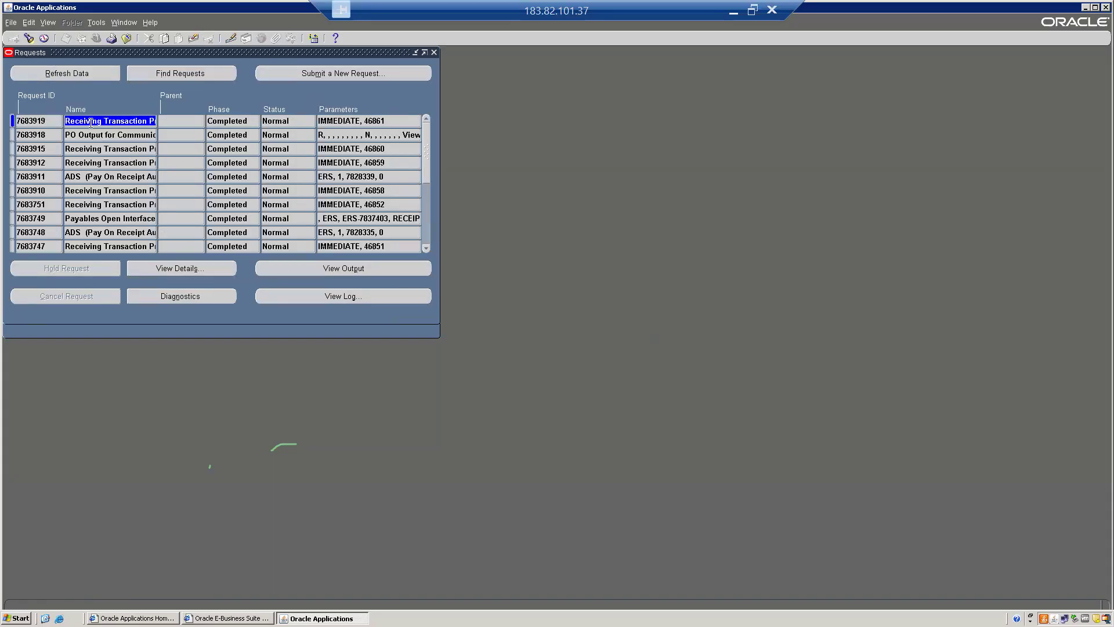
key("End")
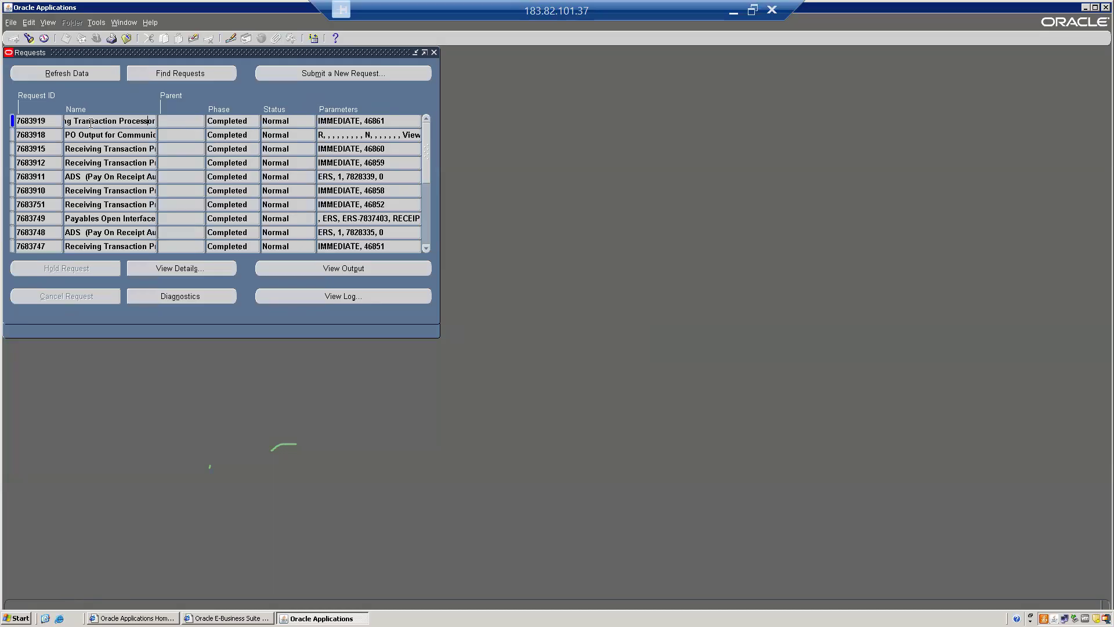
key("shift+Left")
key("shift+Left")
key("shift+Left")
key("shift+Left")
key("shift+Left")
key("shift+Left")
key("shift+Left")
key("shift+Left")
key("shift+Left")
key("shift+Left")
key("shift+Left")
key("shift+Left")
key("shift+Left")
key("shift+Left")
key("shift+Left")
key("shift+Left")
key("shift+Left")
key("shift+Left")
key("shift+Left")
key("shift+Left")
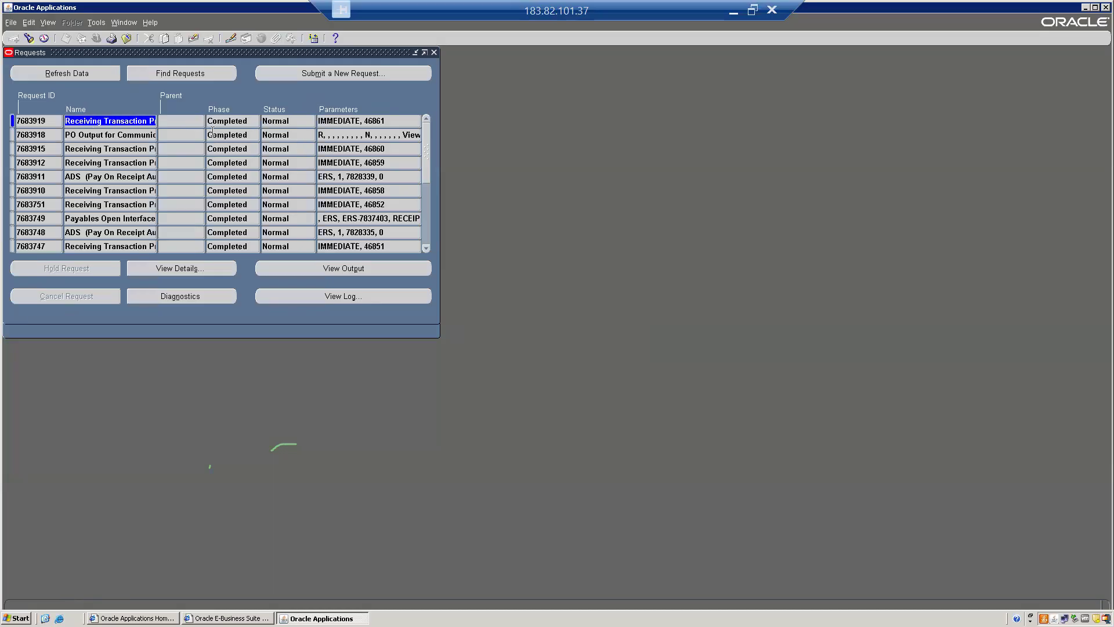
left_click(434, 53)
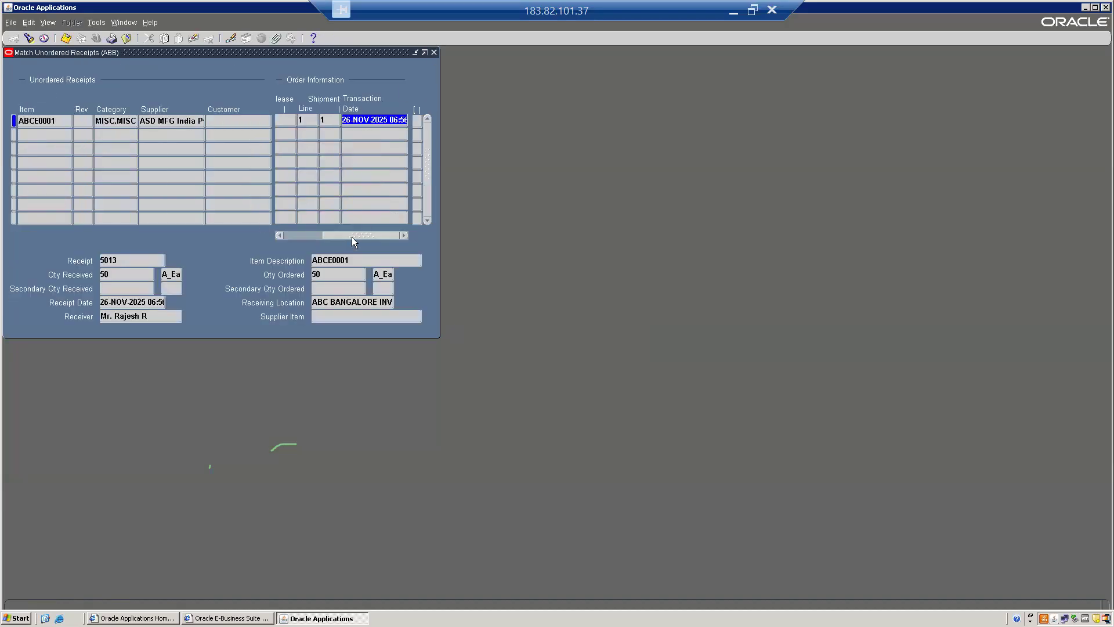
Review the order number matched to receipt 5013 and close the matching and search forms
left_click_drag(354, 232, 192, 230)
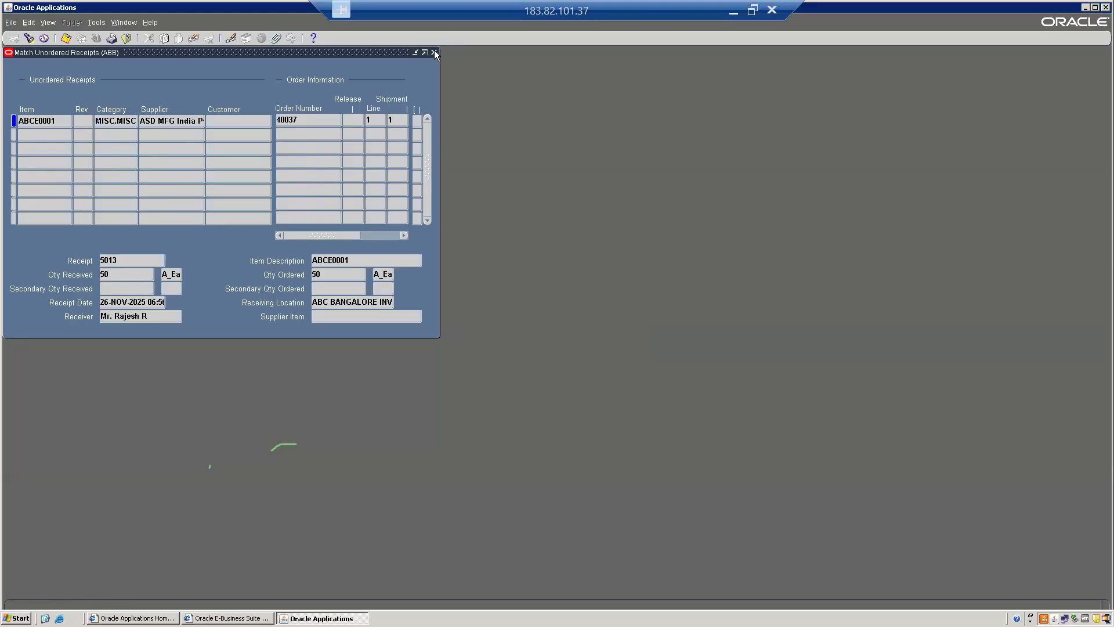
left_click(303, 119)
left_click(434, 52)
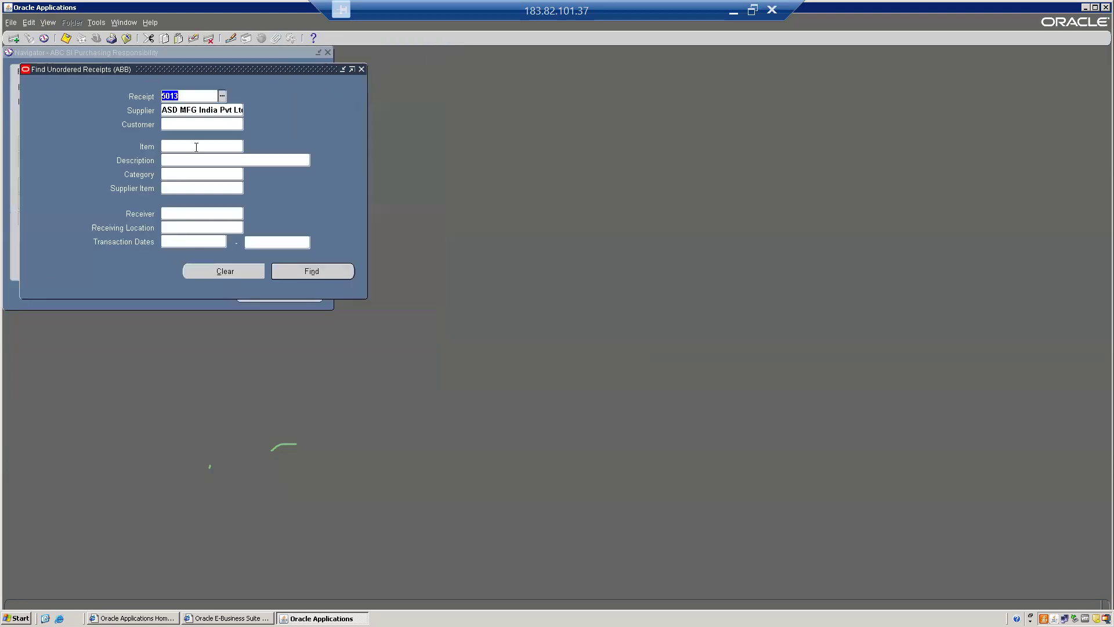
left_click(362, 70)
Find receipt 5013 in Receiving Transactions under Receiving, check its receipt line and close the form
double_click(69, 212)
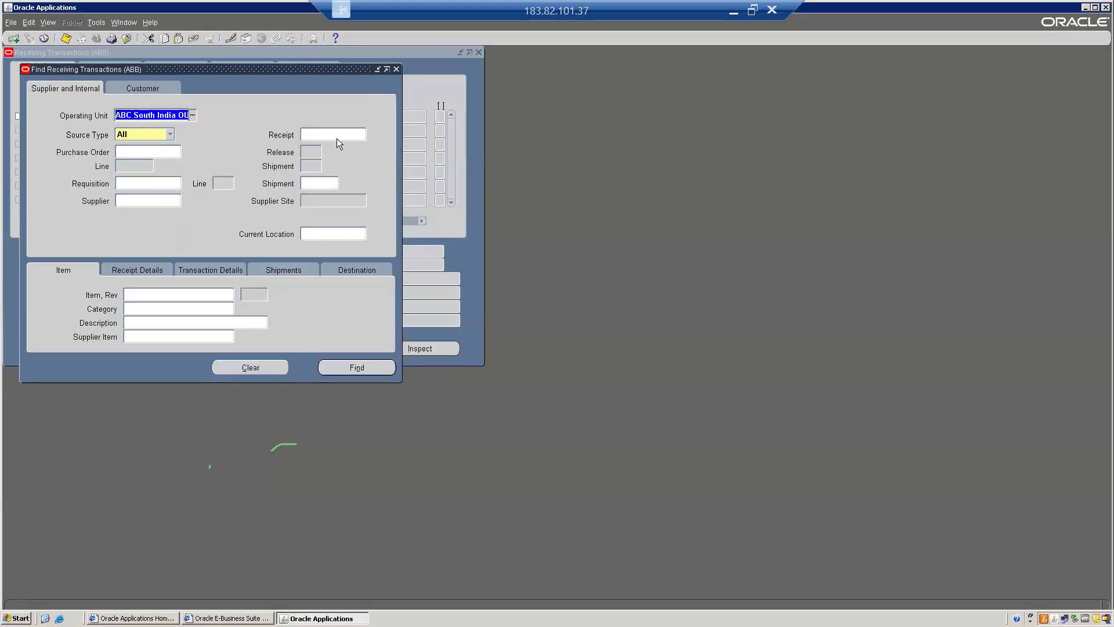
left_click(336, 135)
type("5013")
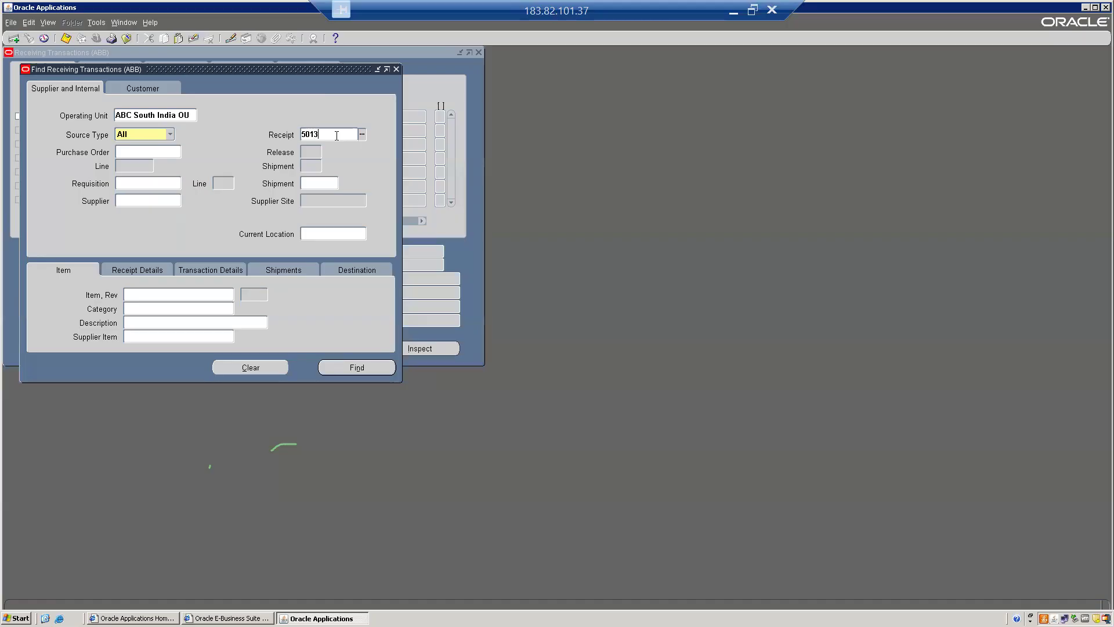
key("Tab")
key("Return")
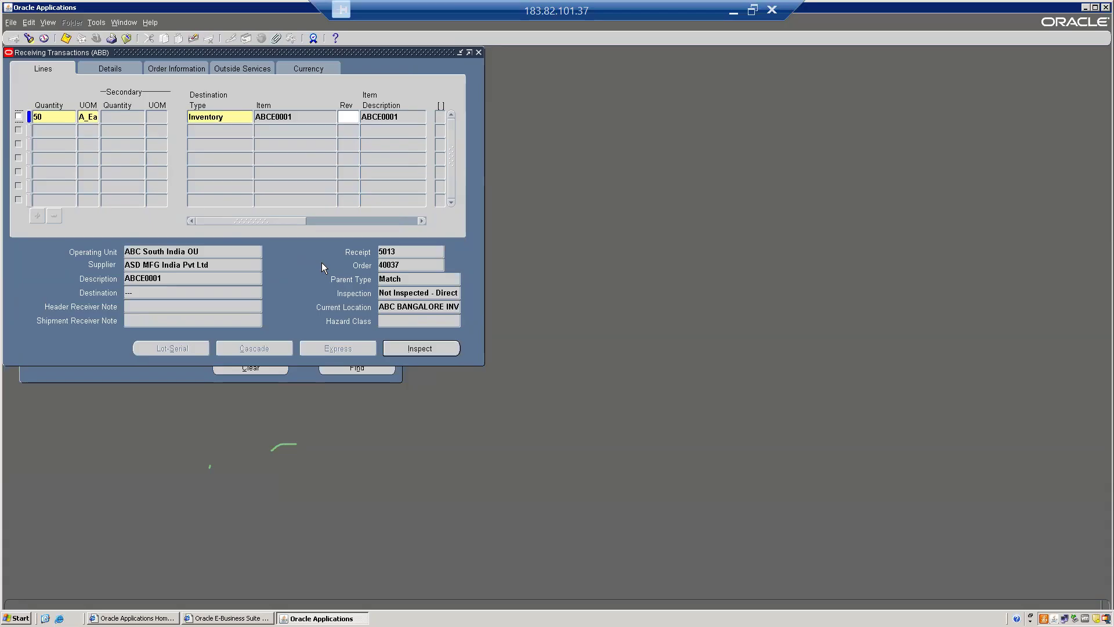
key("alt+Tab")
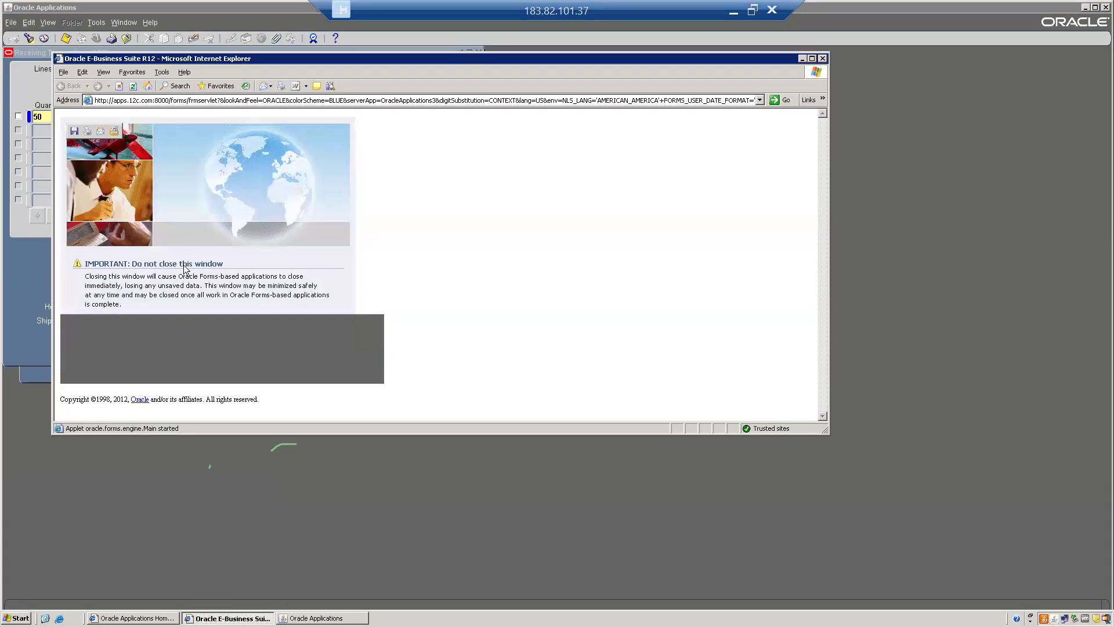
left_click(31, 273)
key("alt+f")
key("c")
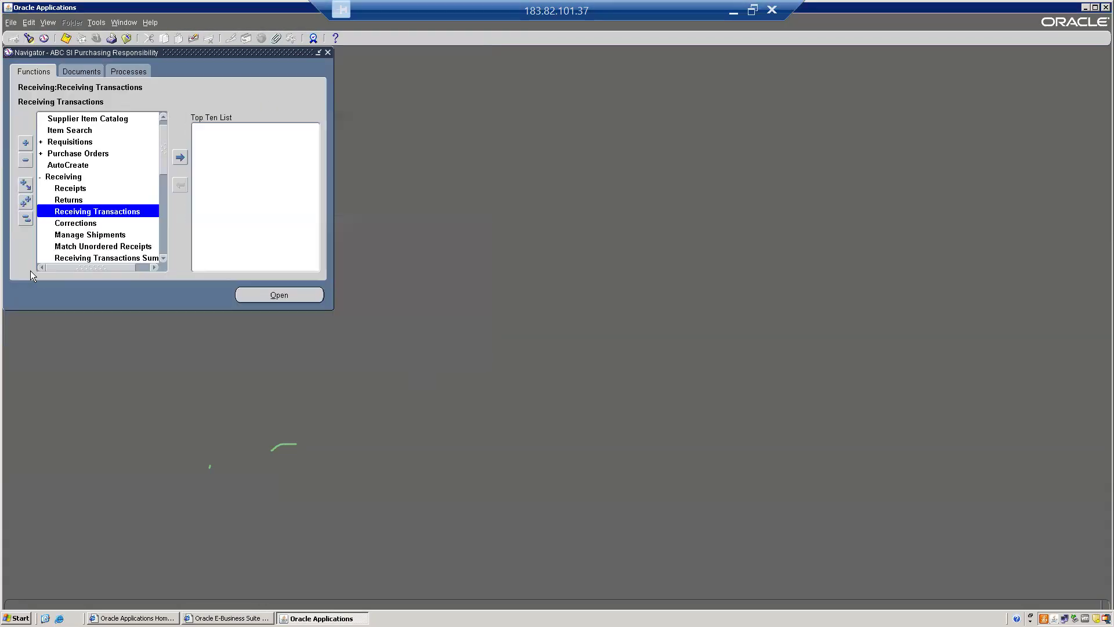
Revisit the Receipts function under Receiving, look over the Find Expected Receipts form and close it
double_click(69, 189)
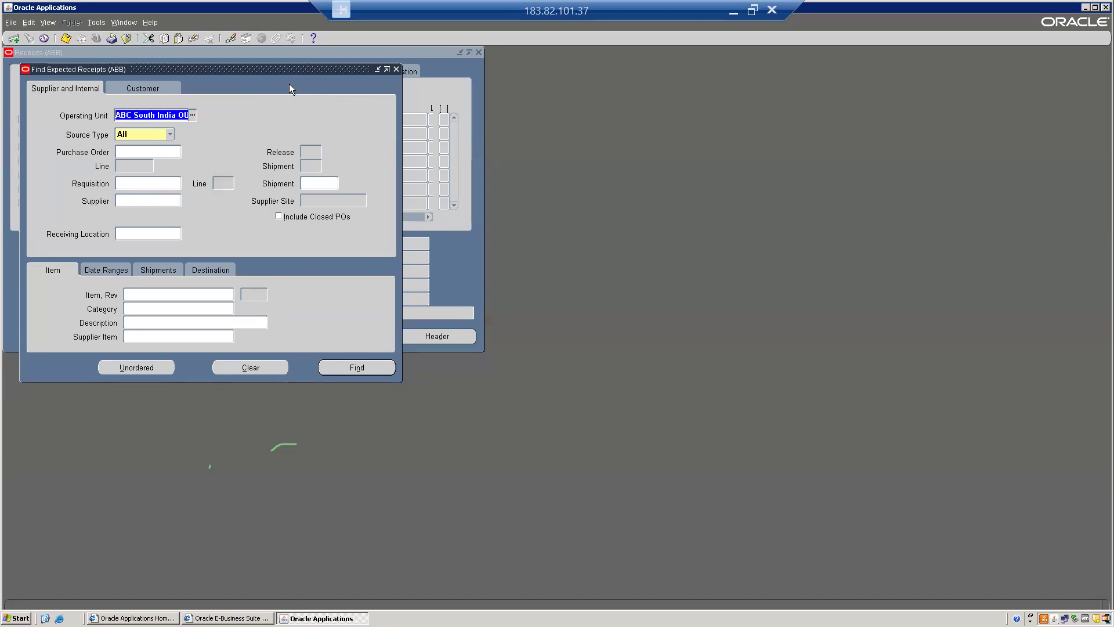
left_click_drag(253, 71, 319, 116)
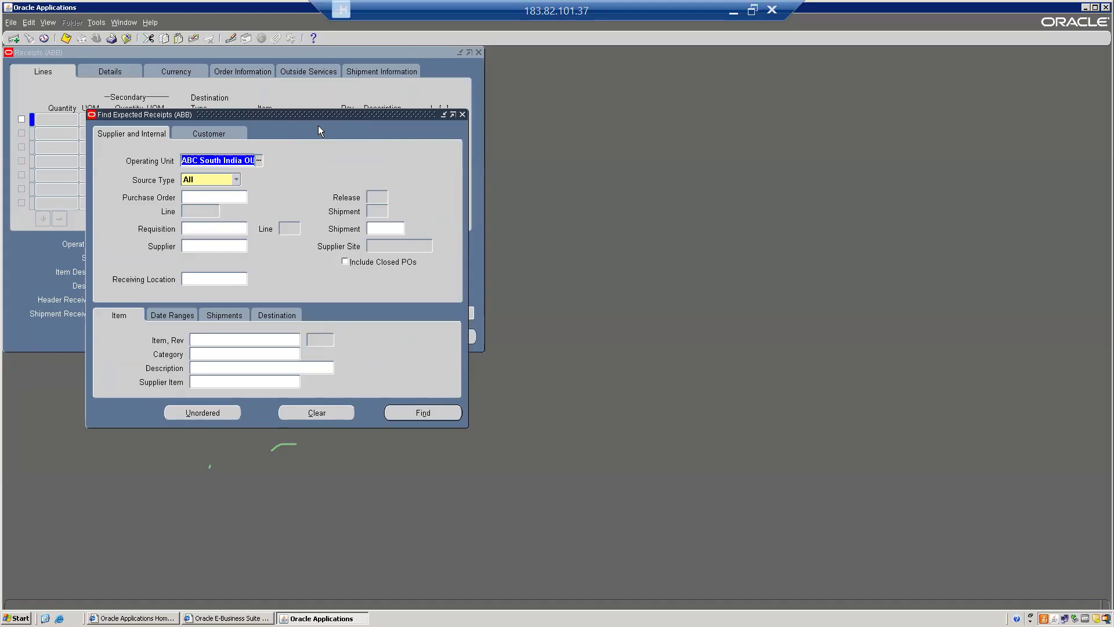
left_click(462, 114)
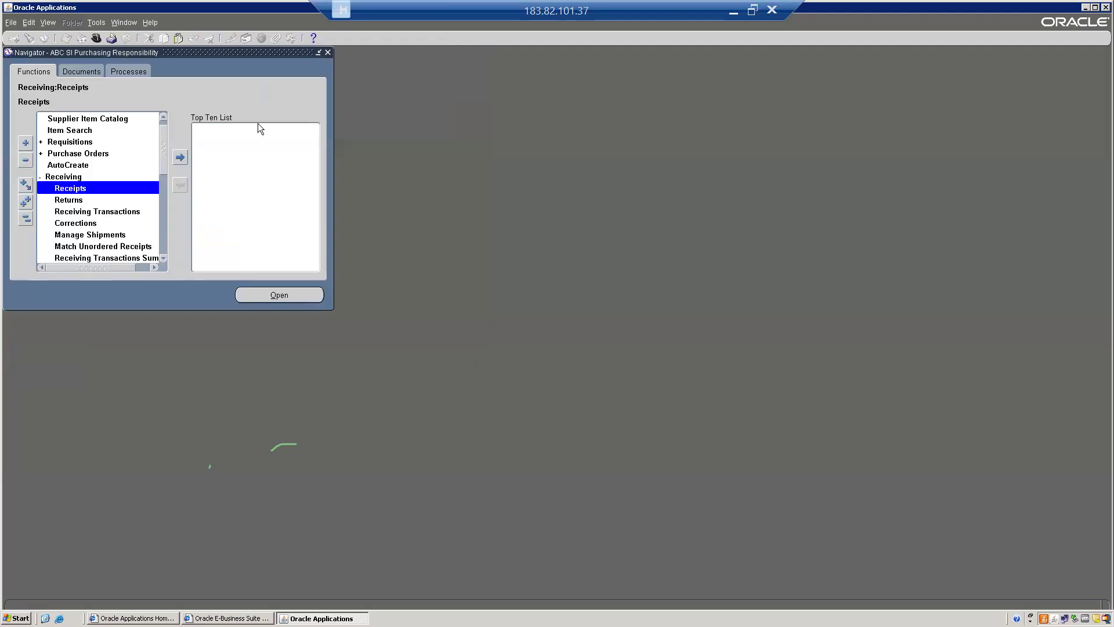
left_click(27, 219)
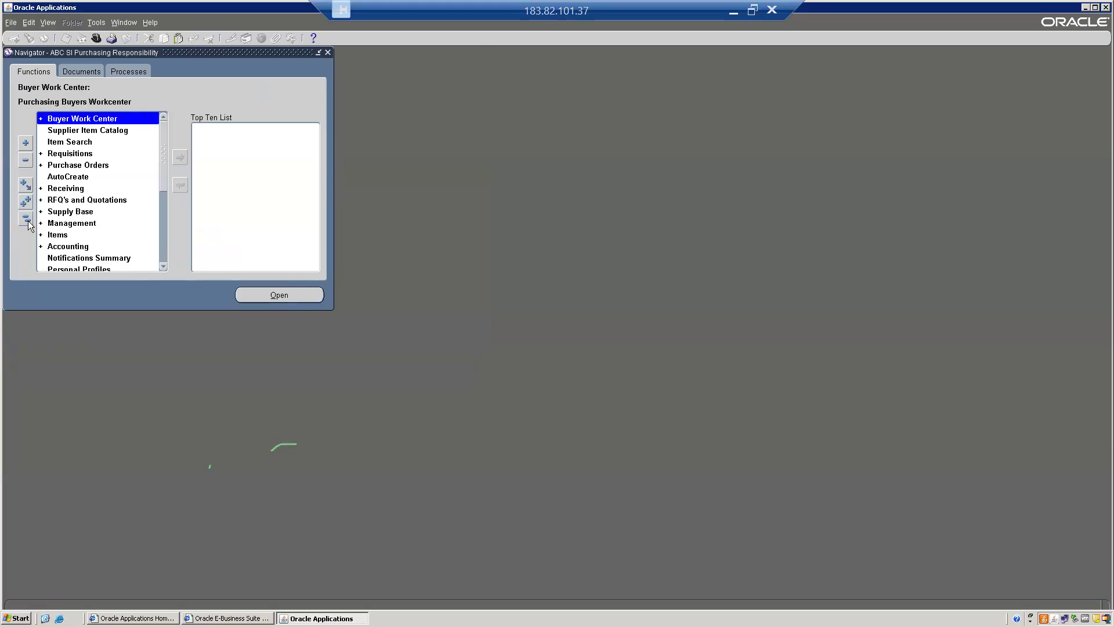
double_click(78, 189)
double_click(79, 201)
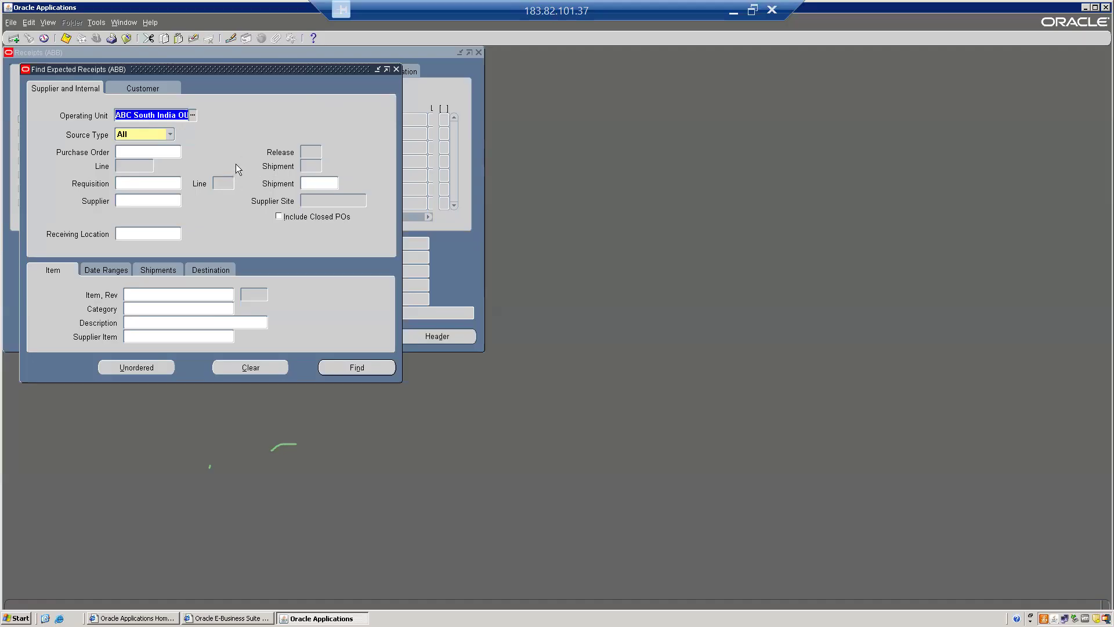
left_click(396, 69)
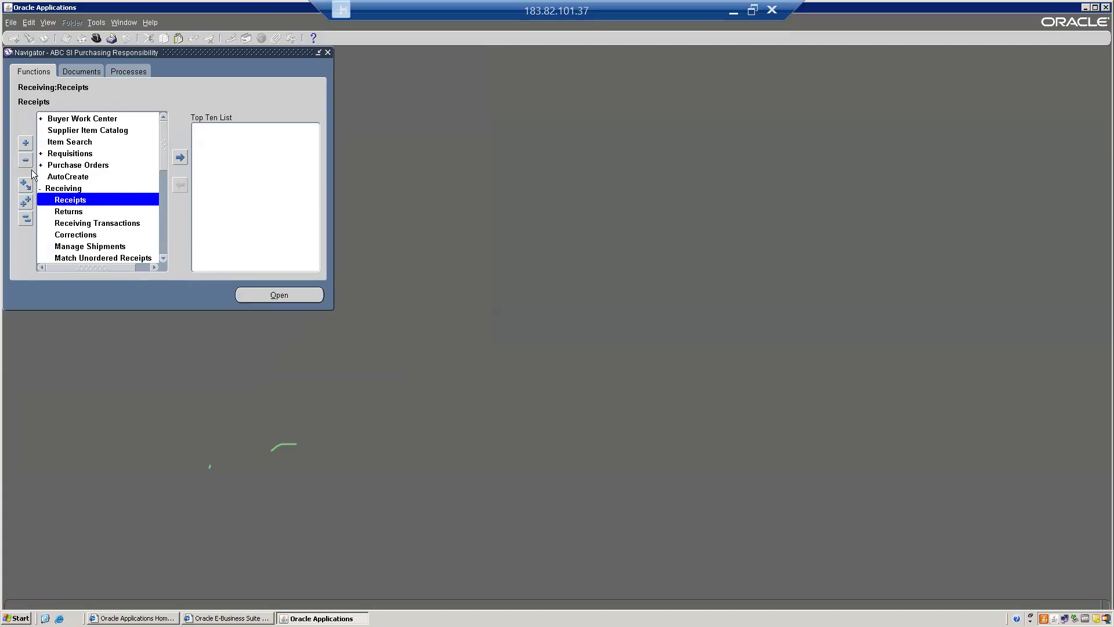
Revisit the Purchase Orders function and the Match Unordered Receipts search form, closing the form without searching
left_click(26, 219)
left_click(74, 166)
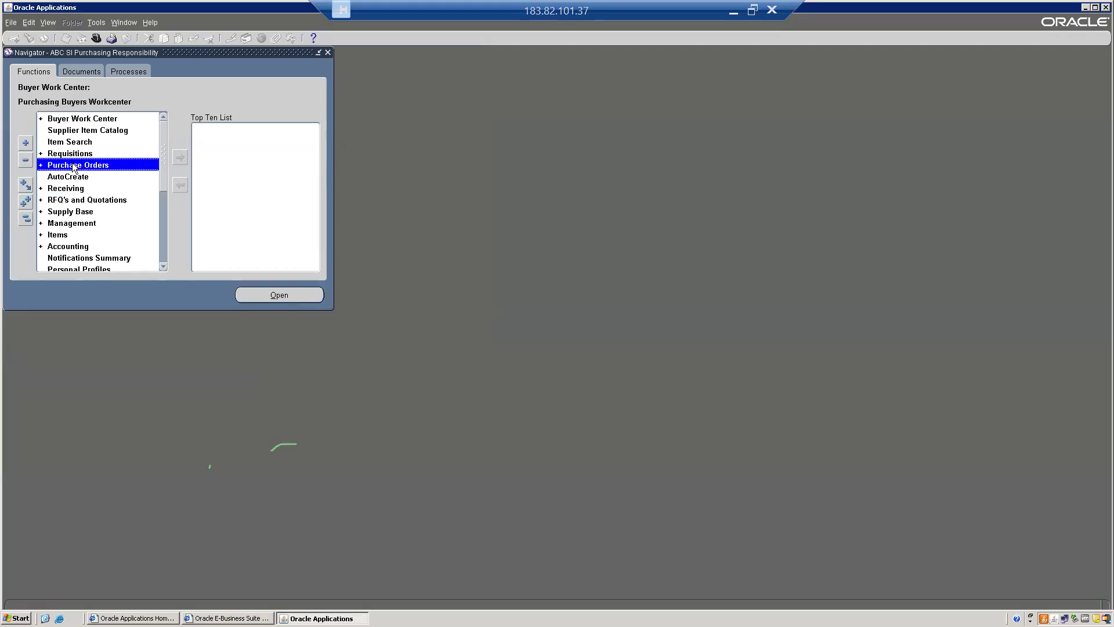
double_click(74, 166)
left_click(103, 193)
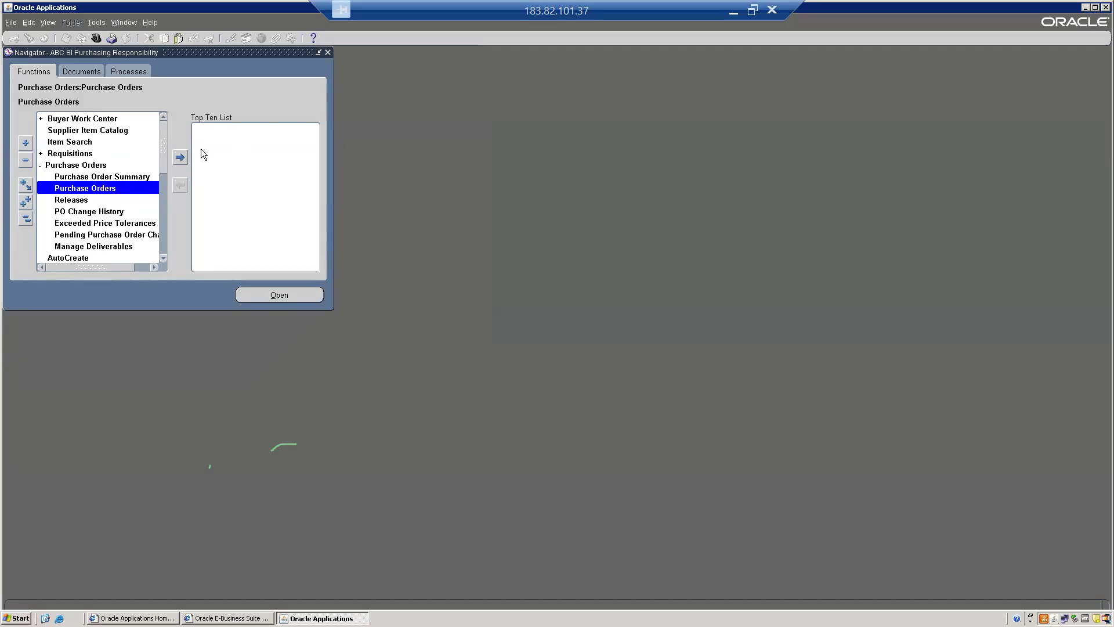
left_click(26, 218)
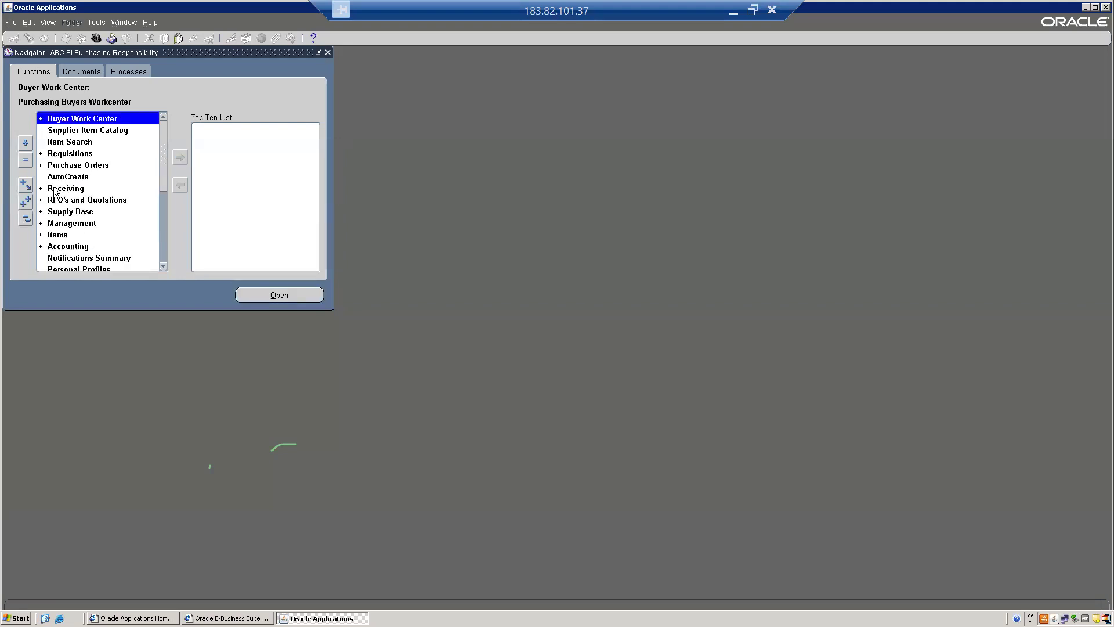
double_click(58, 190)
left_click(82, 258)
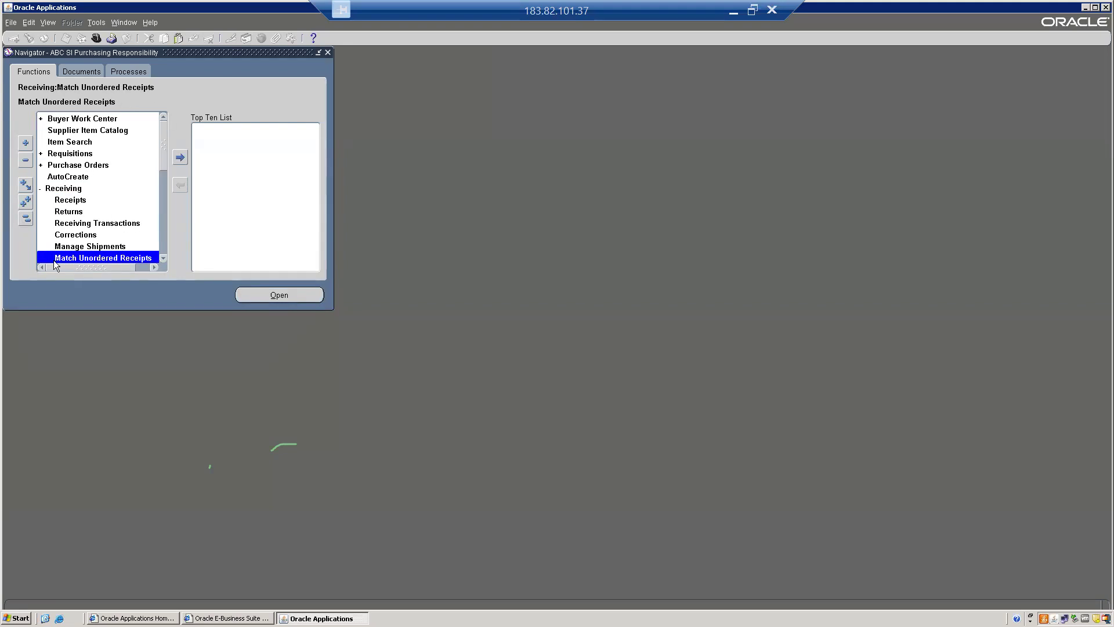
double_click(99, 258)
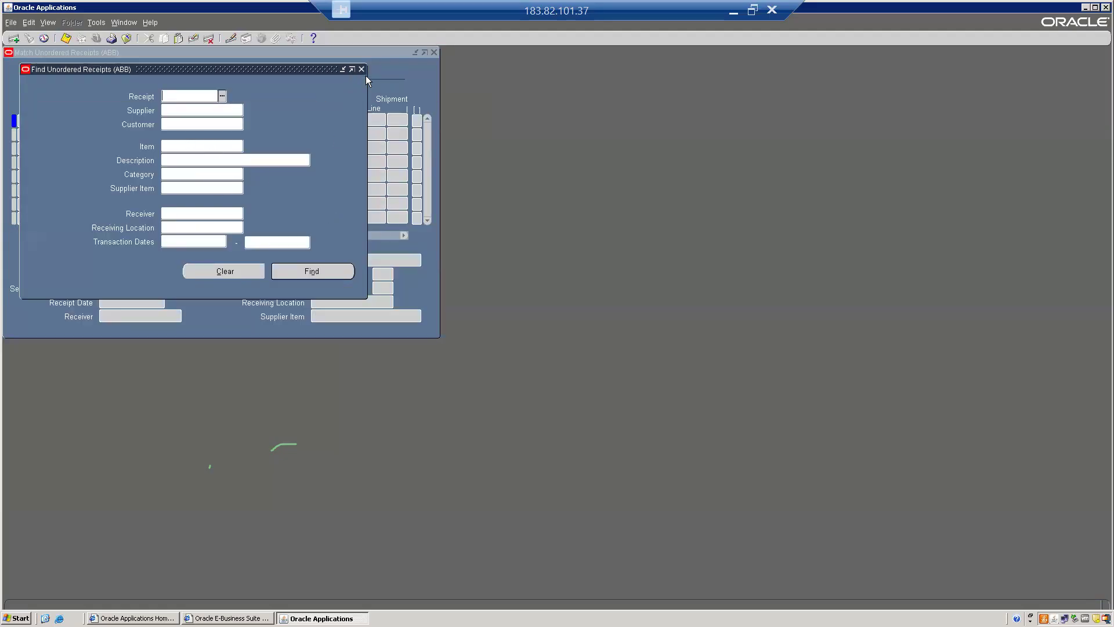
left_click(361, 70)
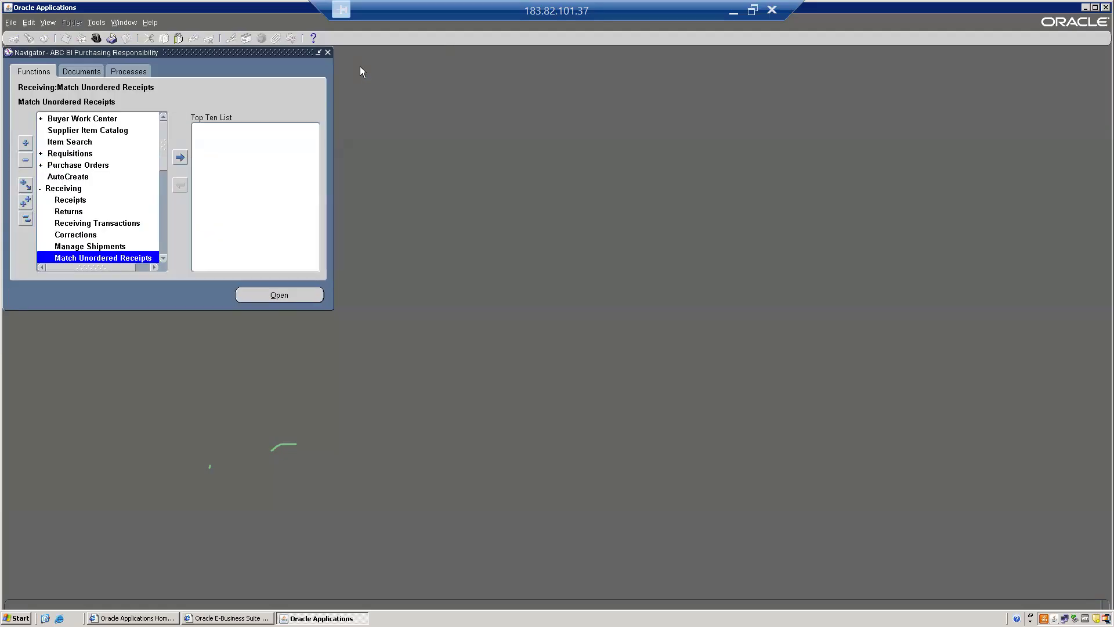
Open Receiving Transactions under Receiving, find receipt 5013 and select its line for delivery
left_click(84, 226)
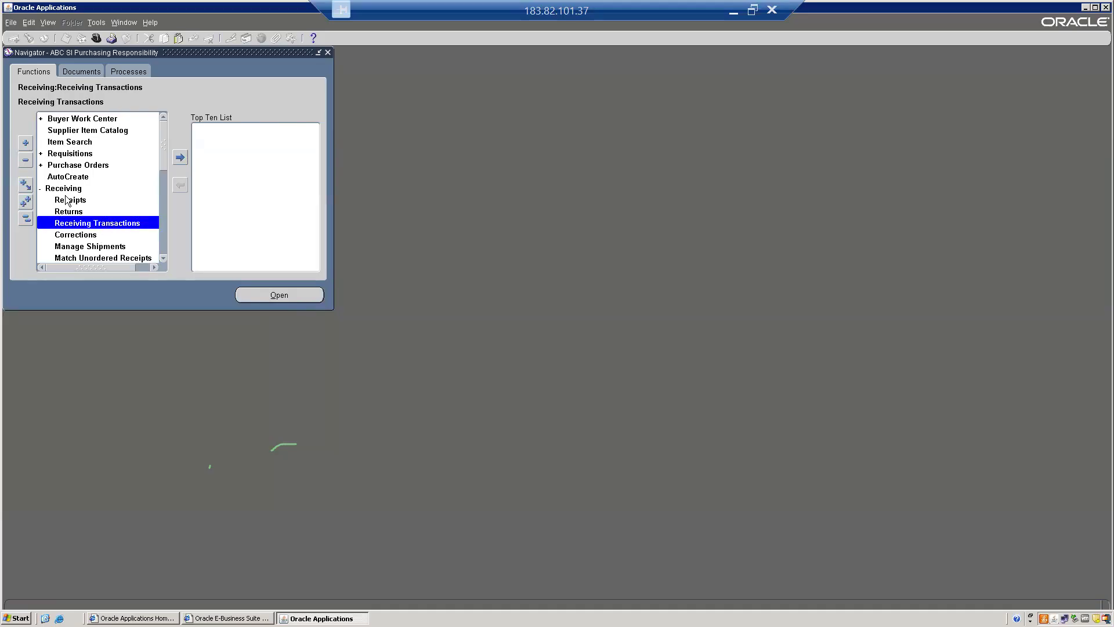
double_click(81, 223)
left_click(325, 135)
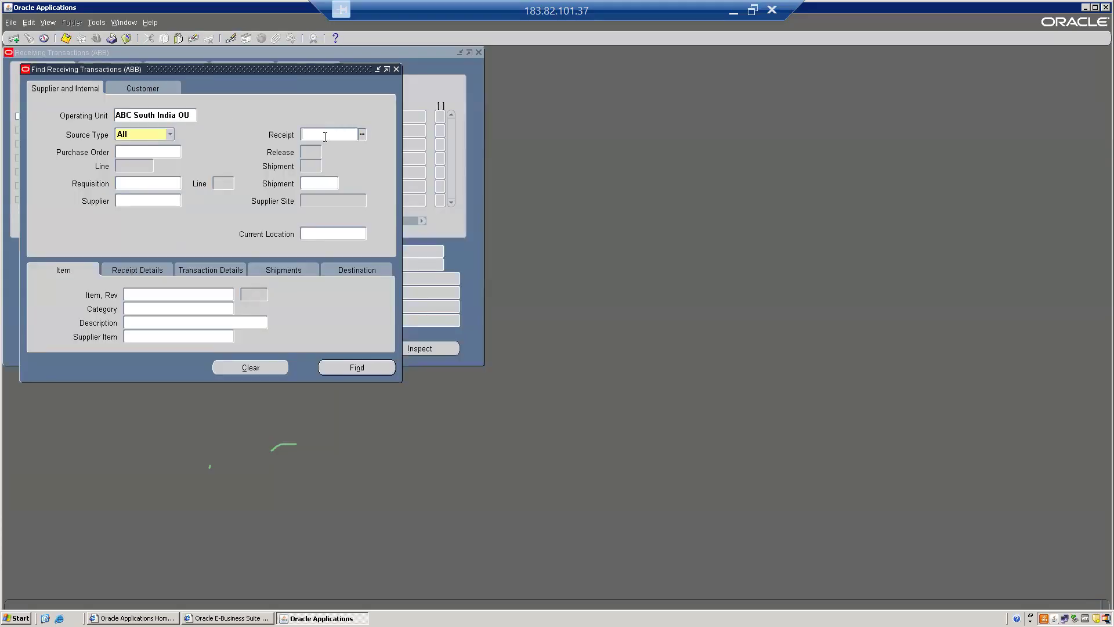
type("5013")
double_click(327, 137)
key("Return")
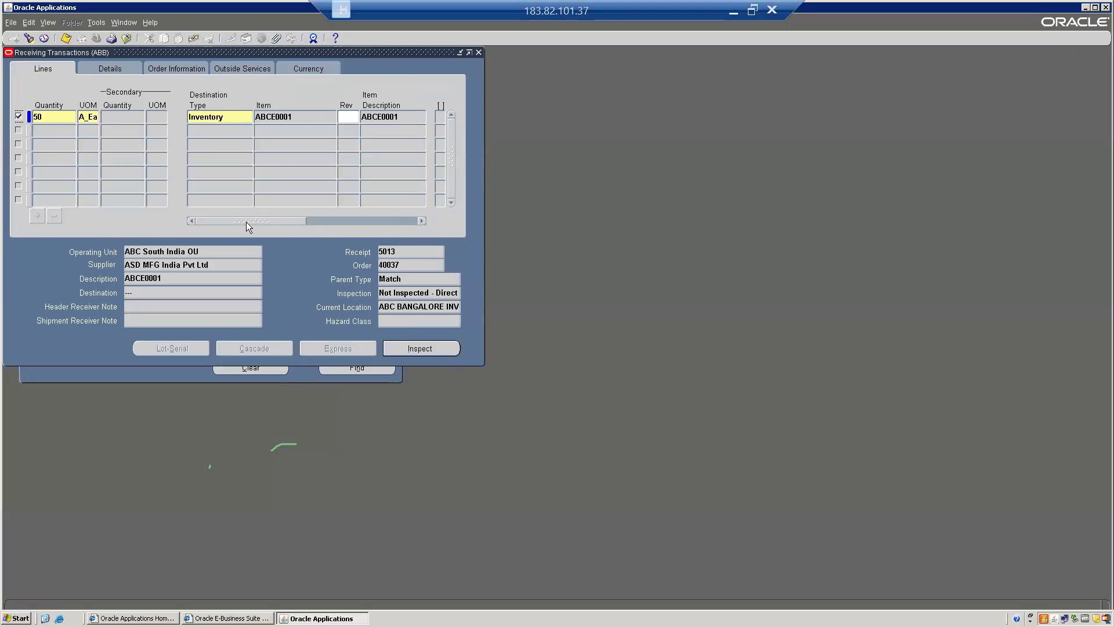
Set the receipt line's destination subinventory to ABC RM SUB, save the delivery and close the form
left_click_drag(238, 220, 347, 223)
left_click(326, 115)
key("ctrl+l")
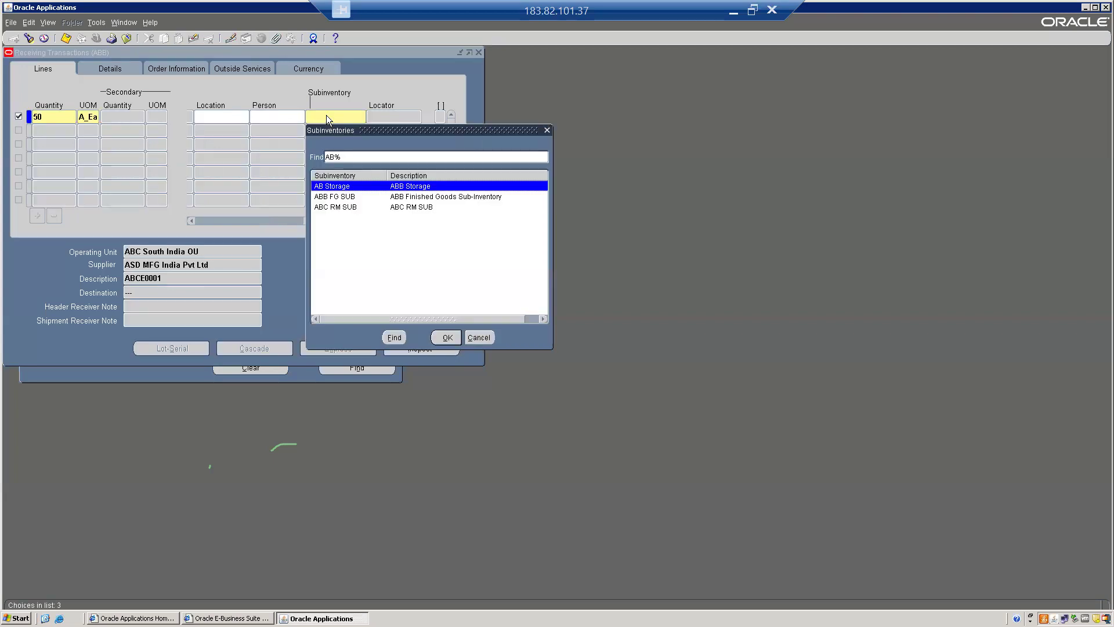
key("Down")
key("Down")
key("Return")
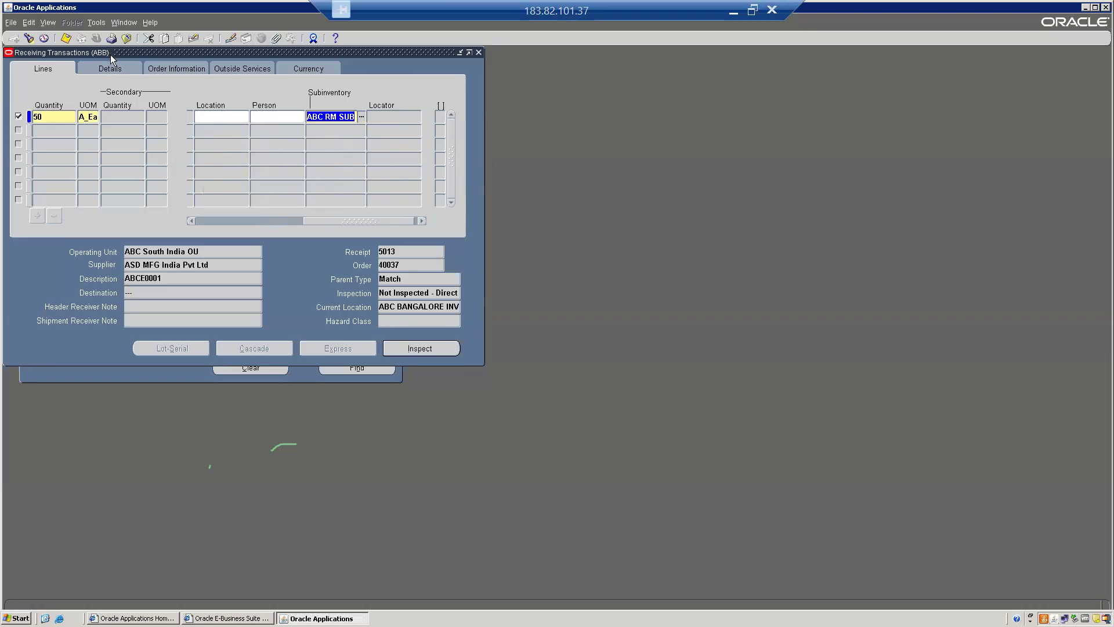
left_click(66, 39)
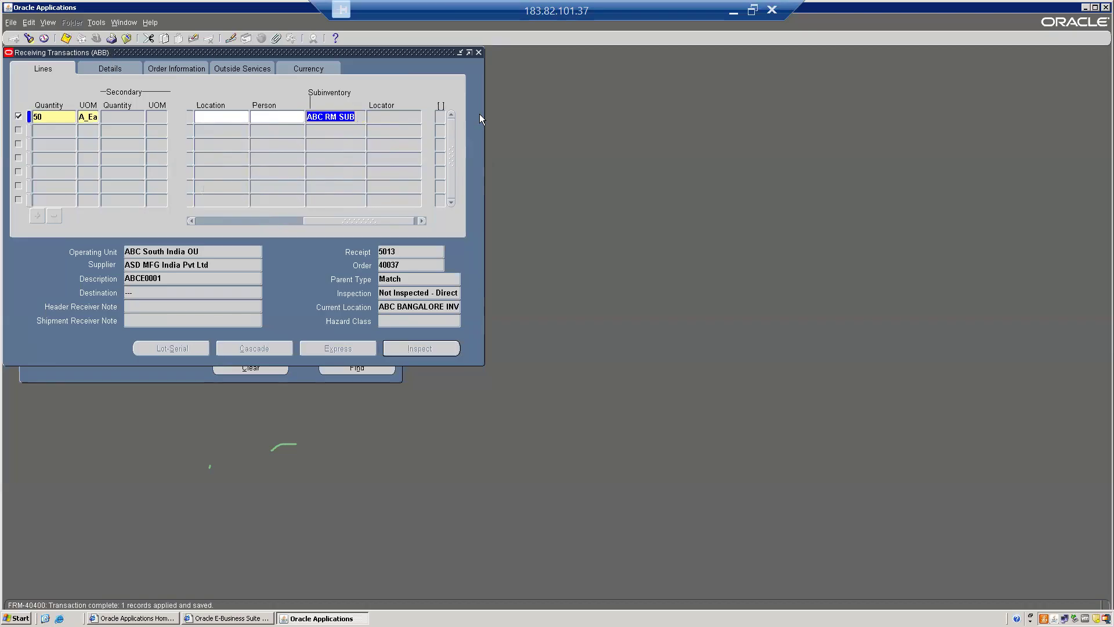
left_click(479, 53)
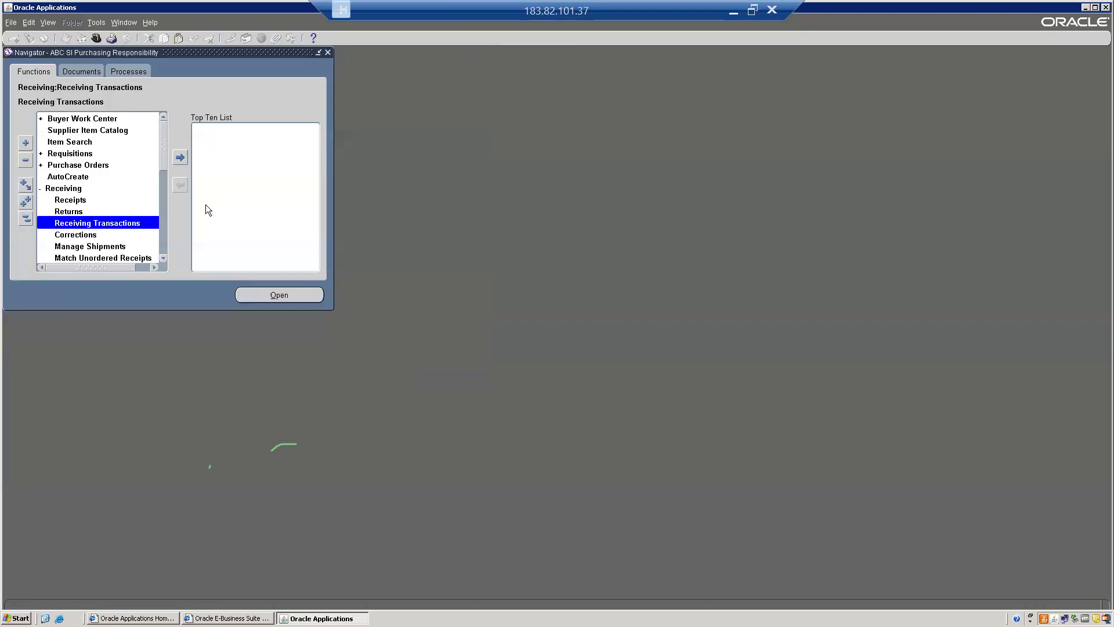
Open Receiving Transactions Summary from the Receiving functions
left_click(86, 251)
key("Down")
key("Down")
key("Down")
key("Down")
key("Down")
key("Up")
key("Up")
key("Up")
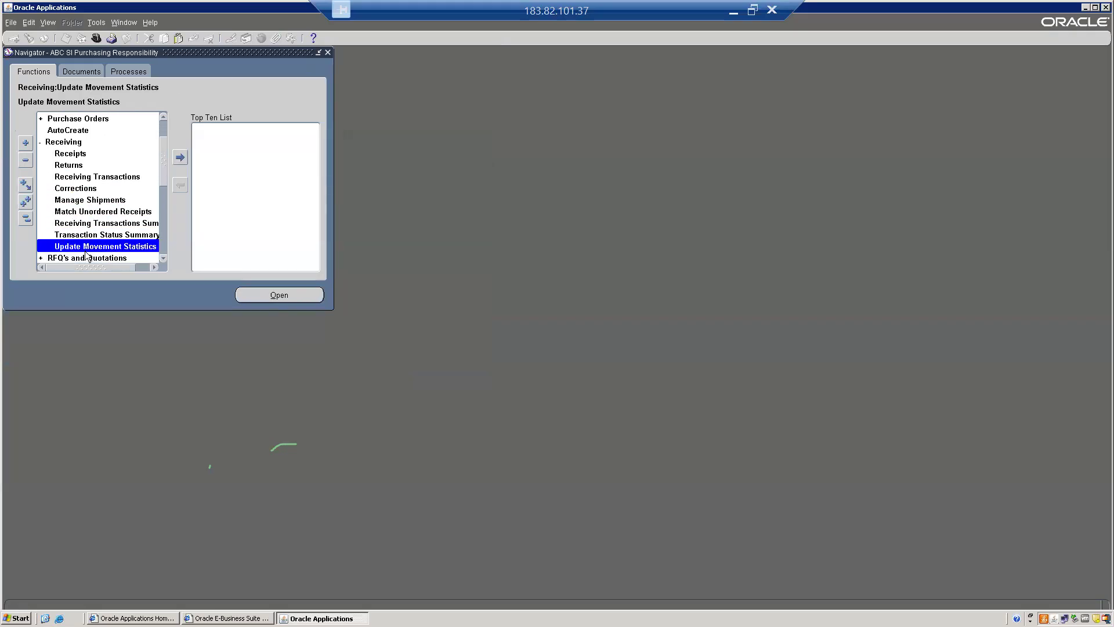
key("Return")
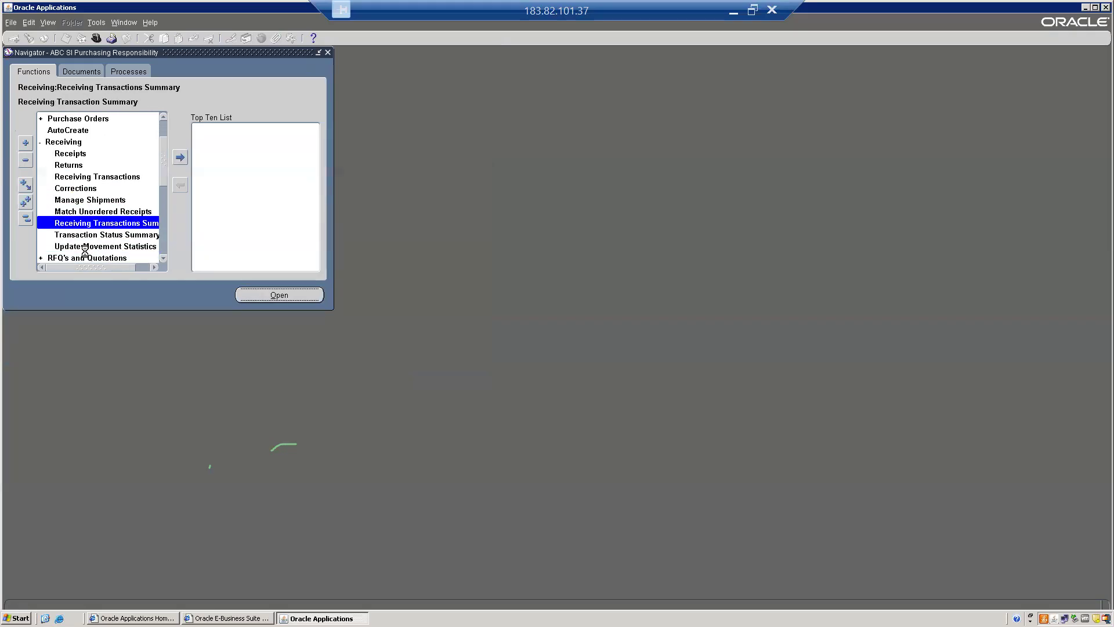
Find receipt 5013 in the receiving transactions search and show its transactions
left_click(328, 113)
type("5013")
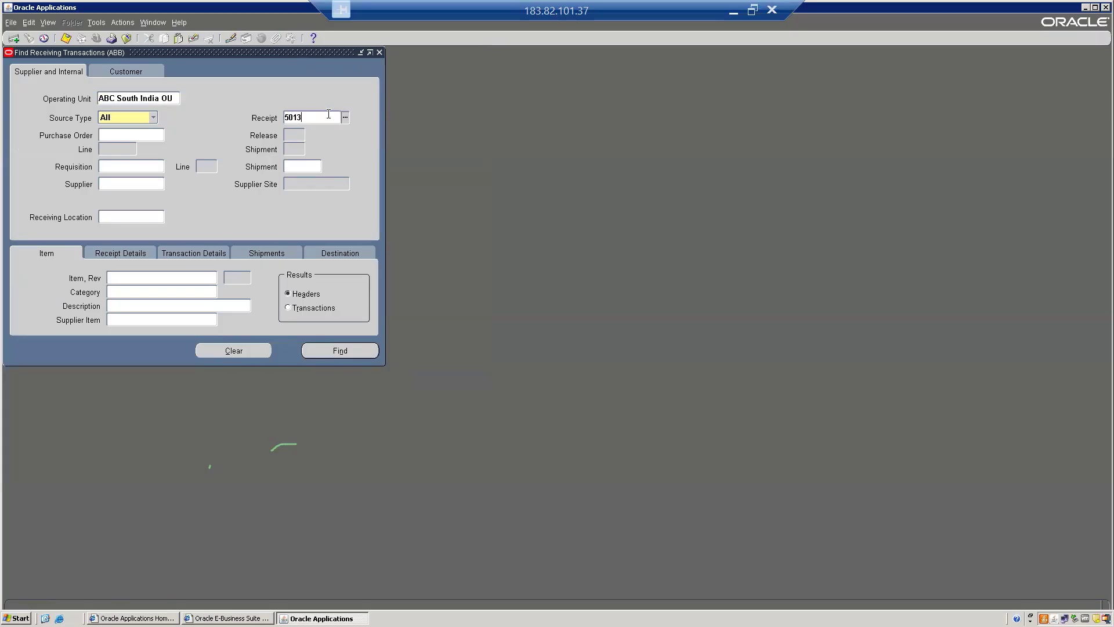
key("Return")
left_click(421, 292)
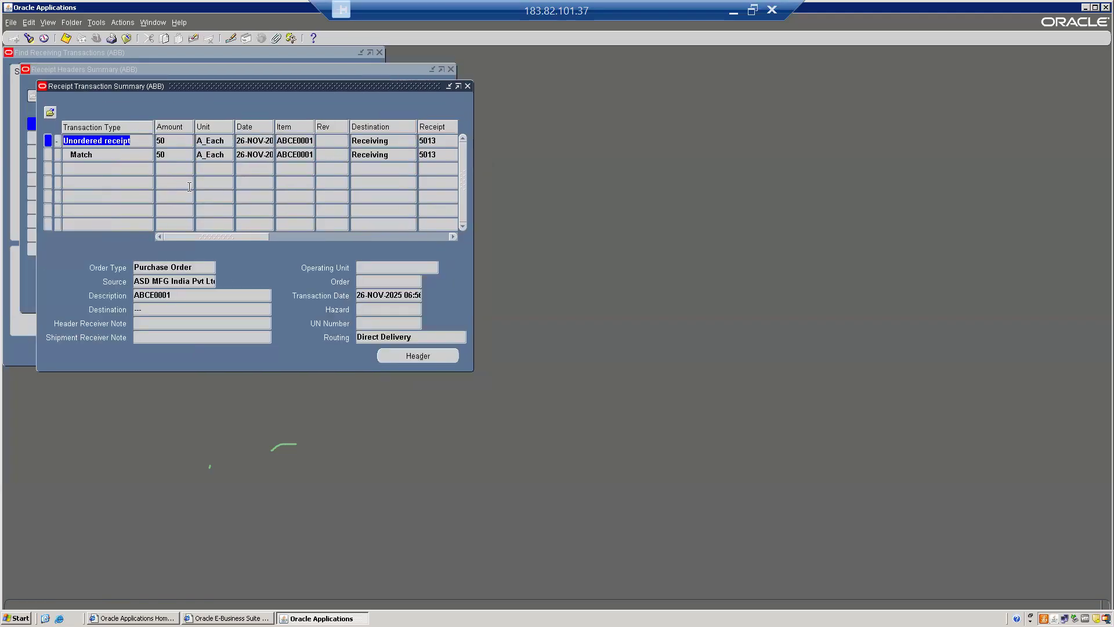
Check the Match transaction, reload the transactions from the receipt header and examine the Deliver transaction's details
left_click(101, 156)
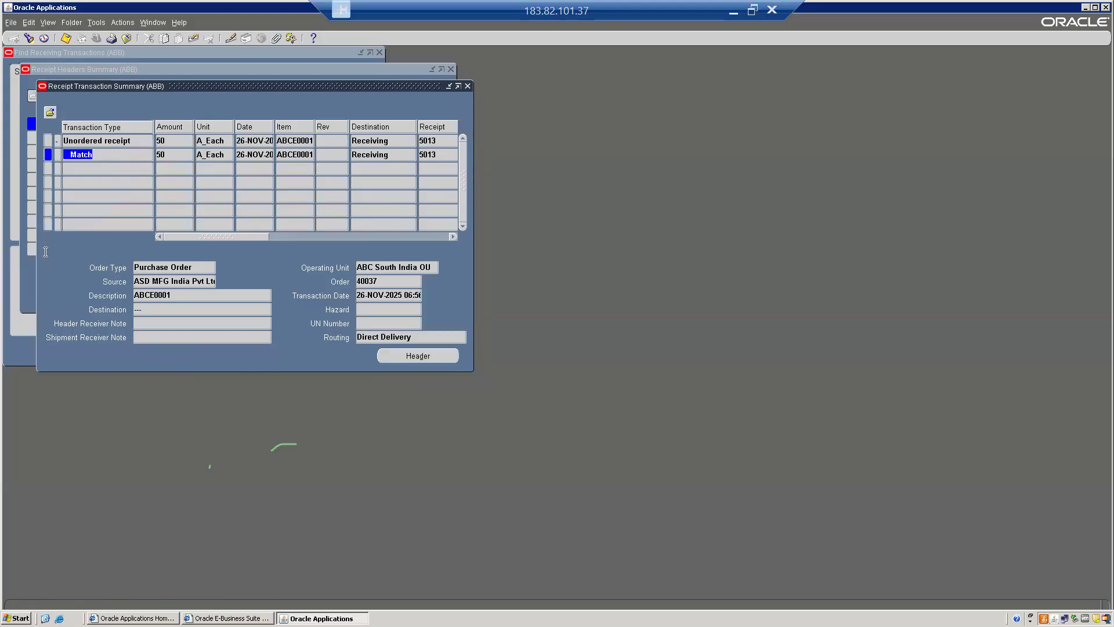
left_click(27, 281)
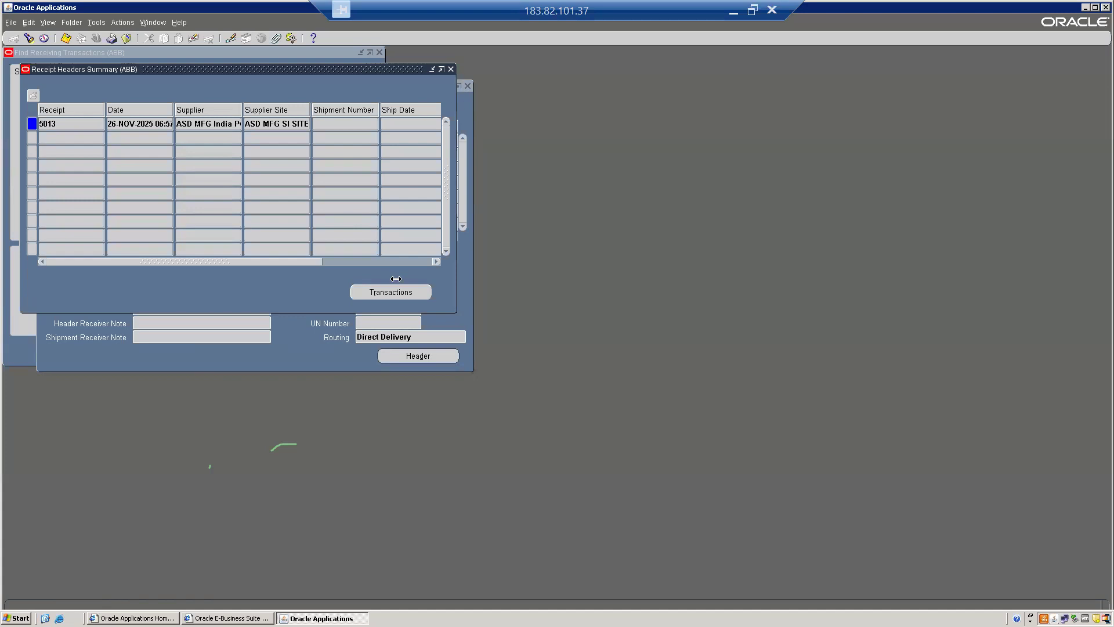
left_click(382, 292)
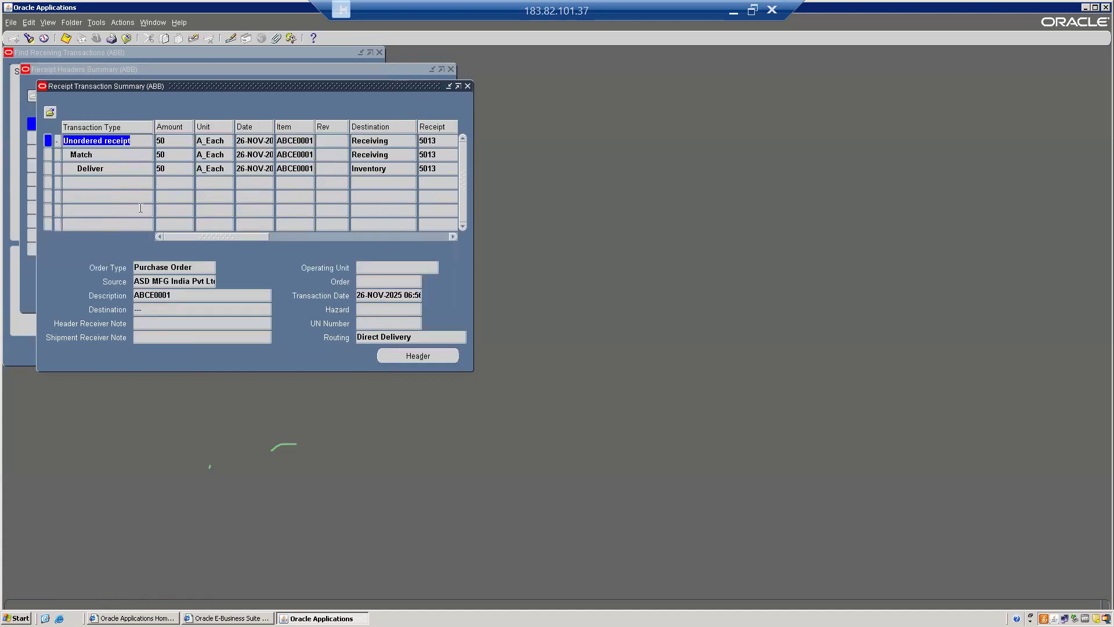
left_click(112, 167)
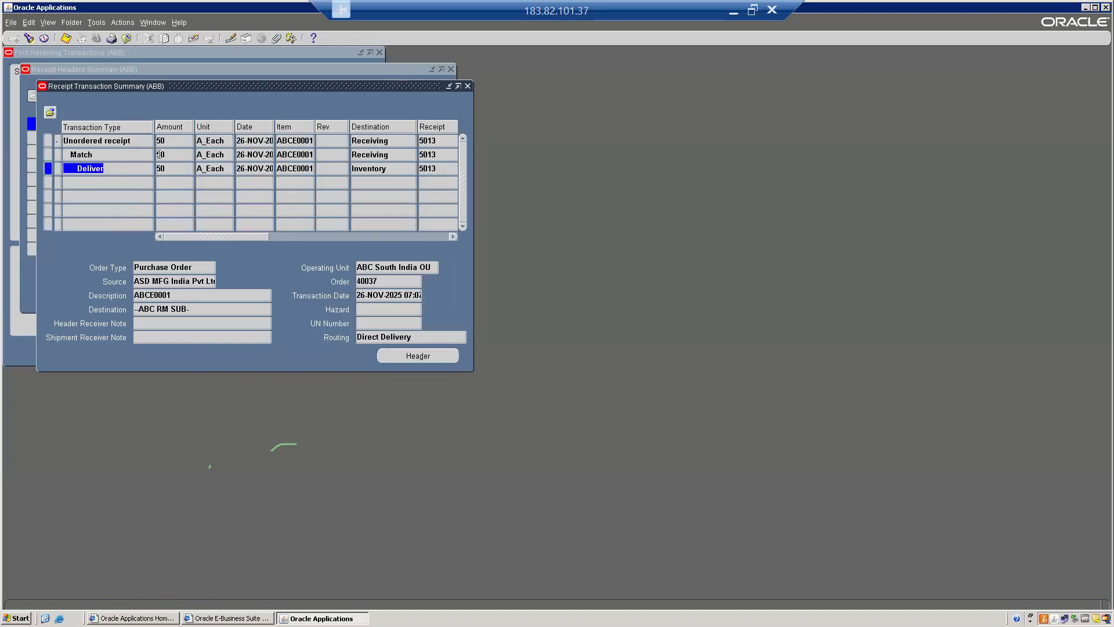
Review the Unordered receipt transaction and its amount, followed by the Match transaction
left_click(116, 142)
left_click_drag(143, 142, 37, 142)
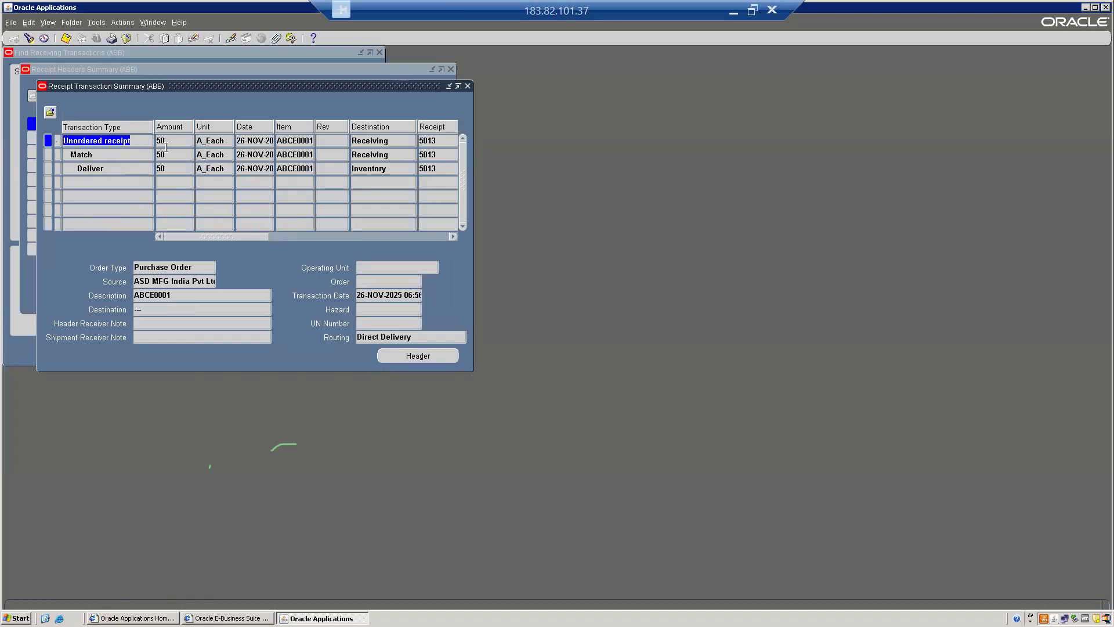
key("Tab")
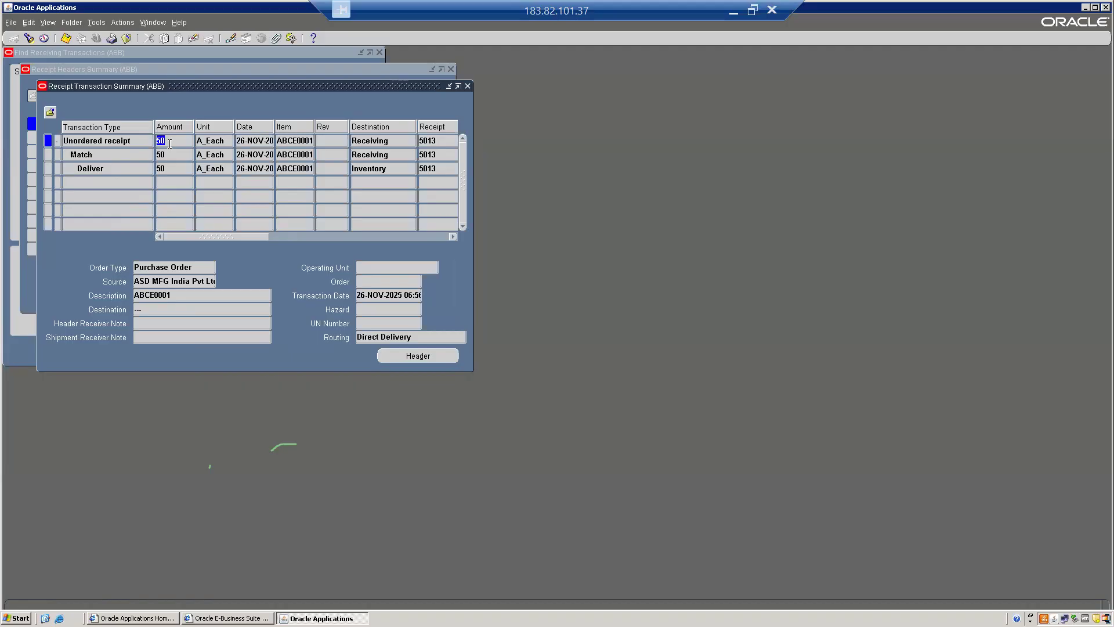
left_click(107, 156)
left_click_drag(107, 156, 56, 155)
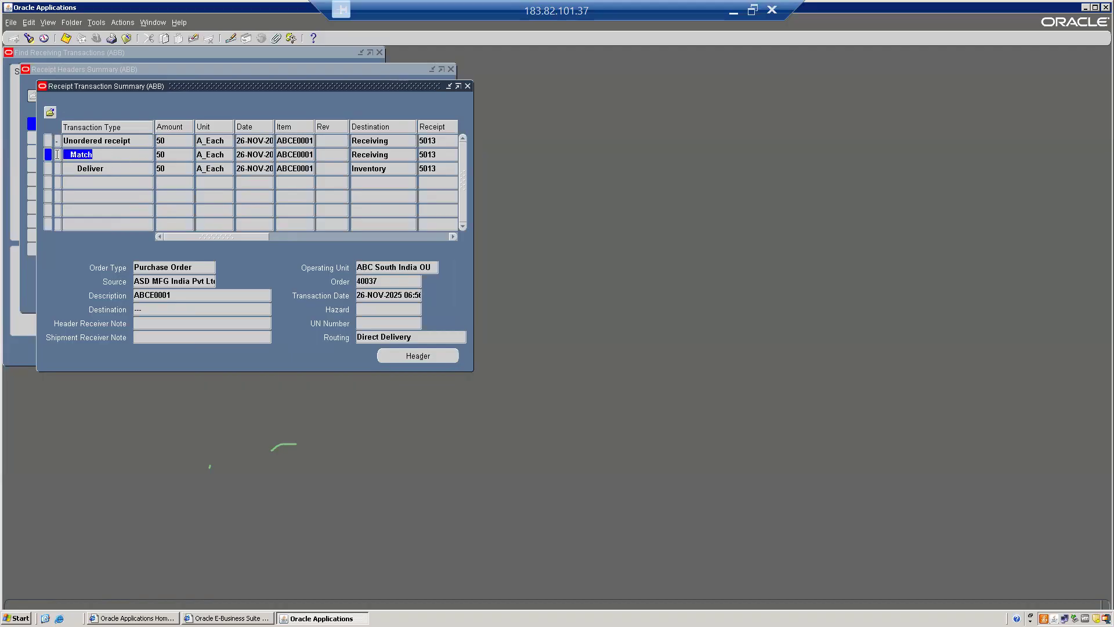
Compare the purchase order number field across the Unordered receipt, Match and Deliver transactions of receipt 5013
left_click(173, 156)
left_click(160, 140)
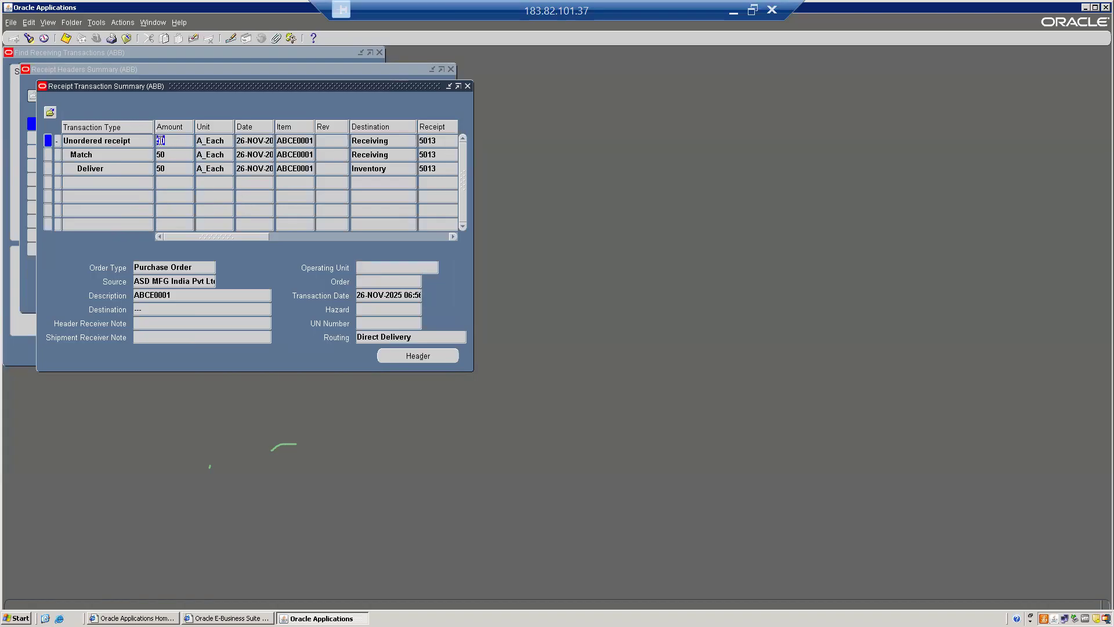
left_click(366, 282)
left_click(81, 156)
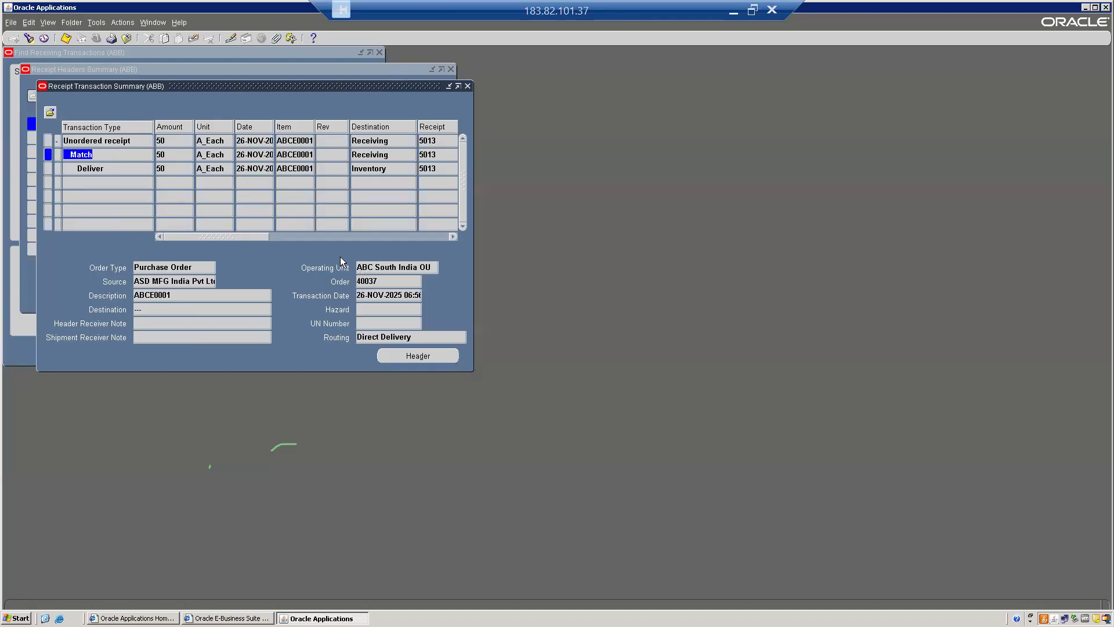
left_click(380, 281)
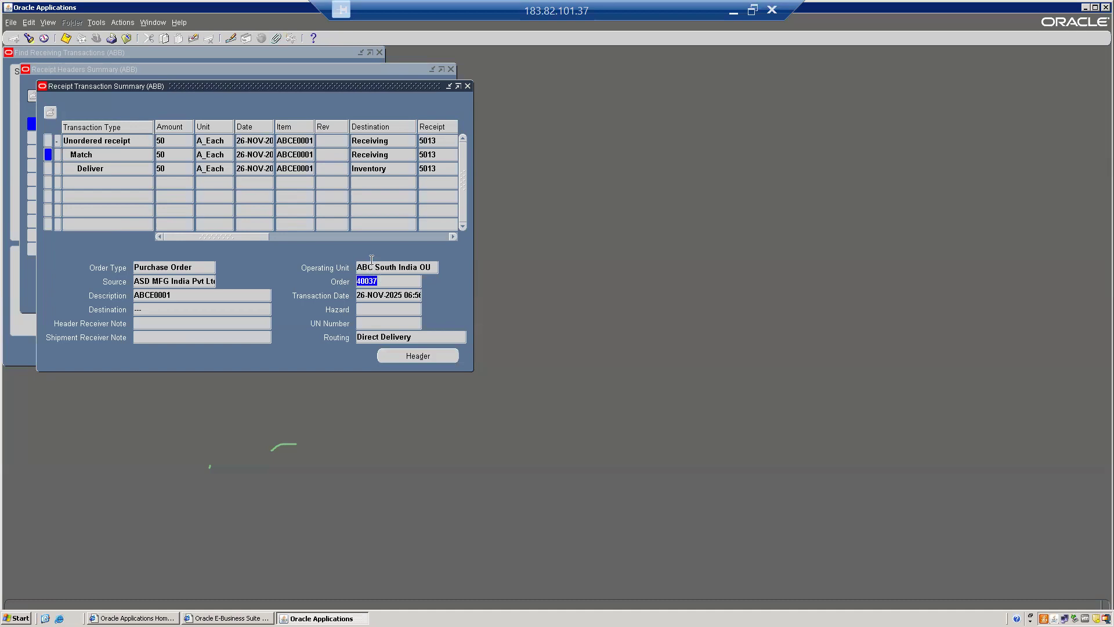
left_click(81, 169)
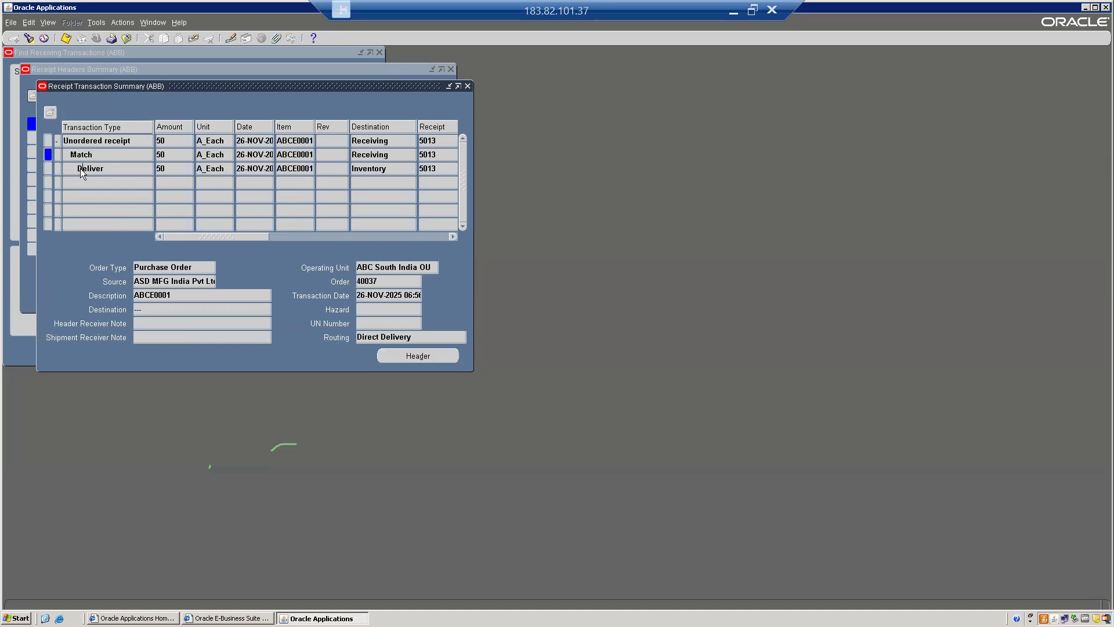
left_click(386, 281)
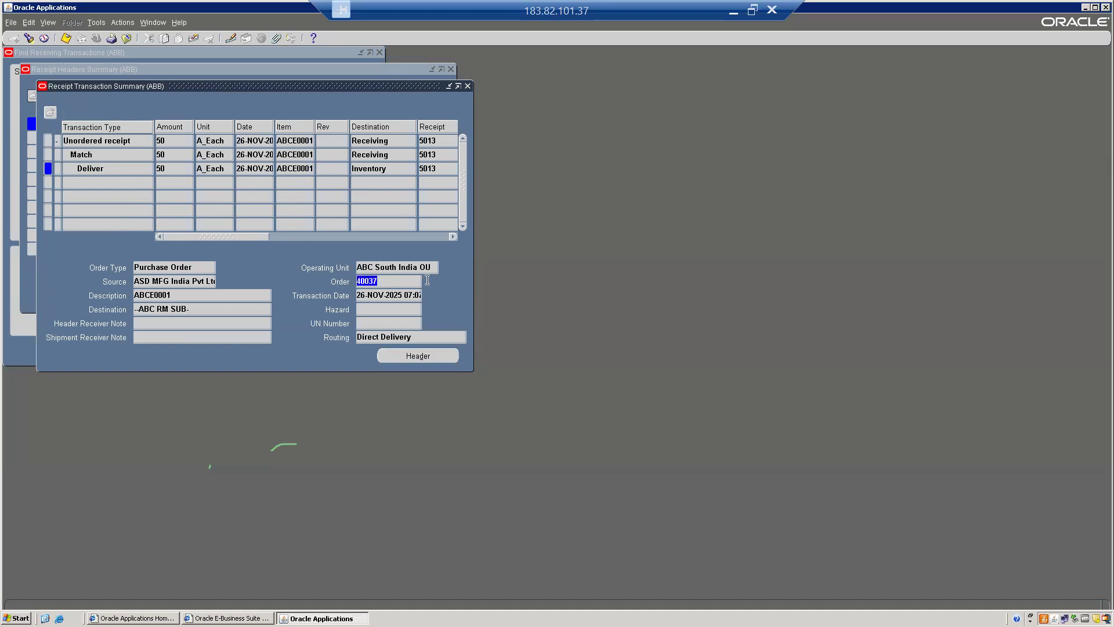
Check the amounts of the Unordered receipt, Match and Deliver transactions one after another
left_click(170, 143)
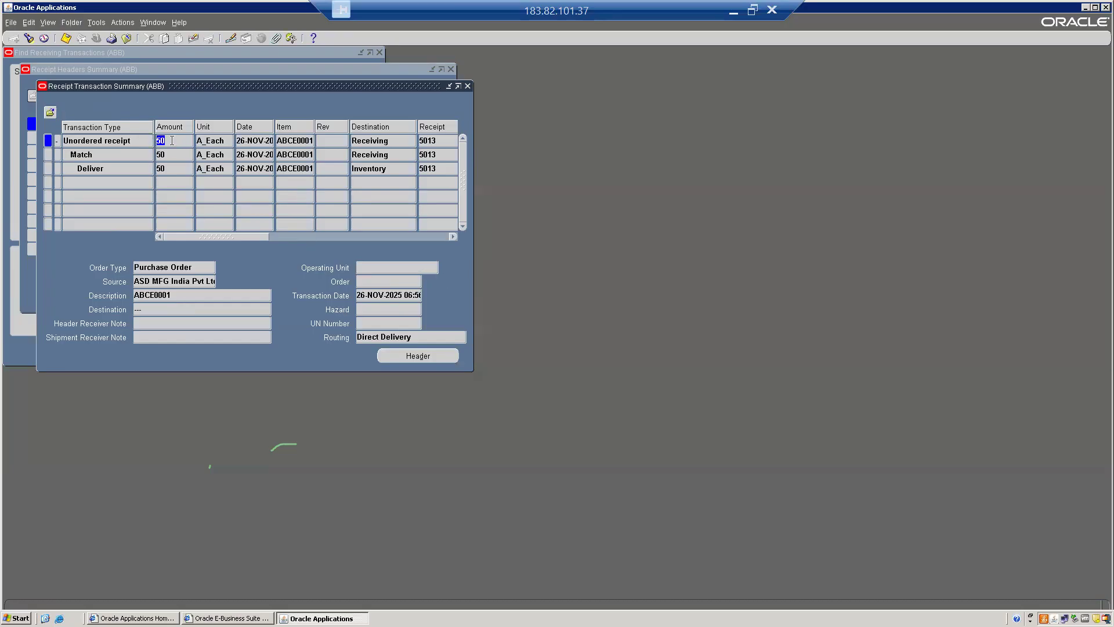
left_click(171, 154)
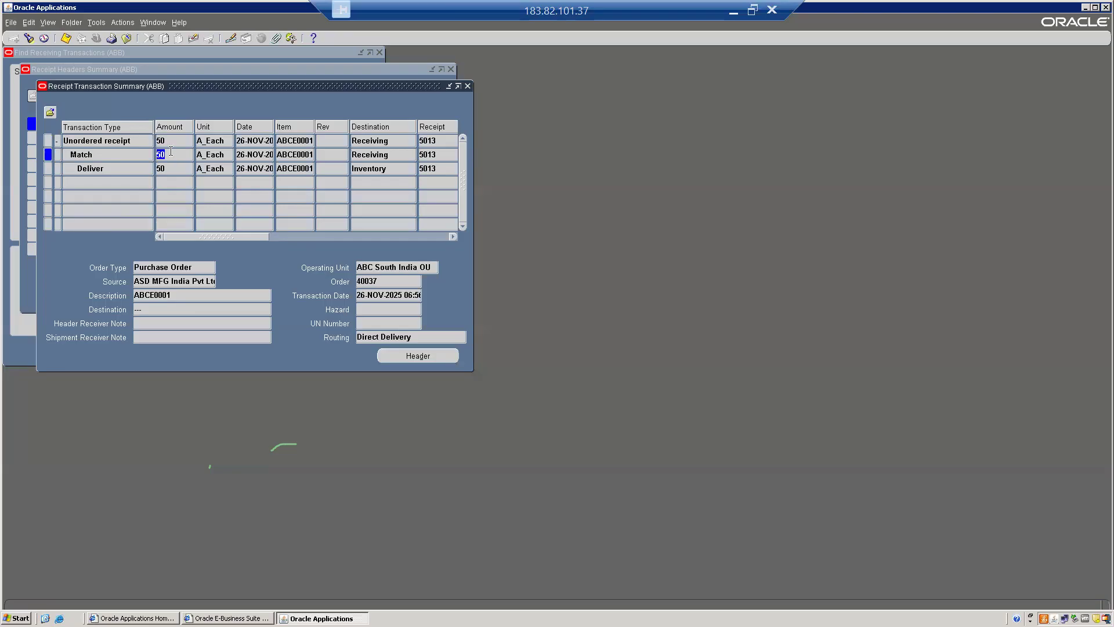
left_click(171, 166)
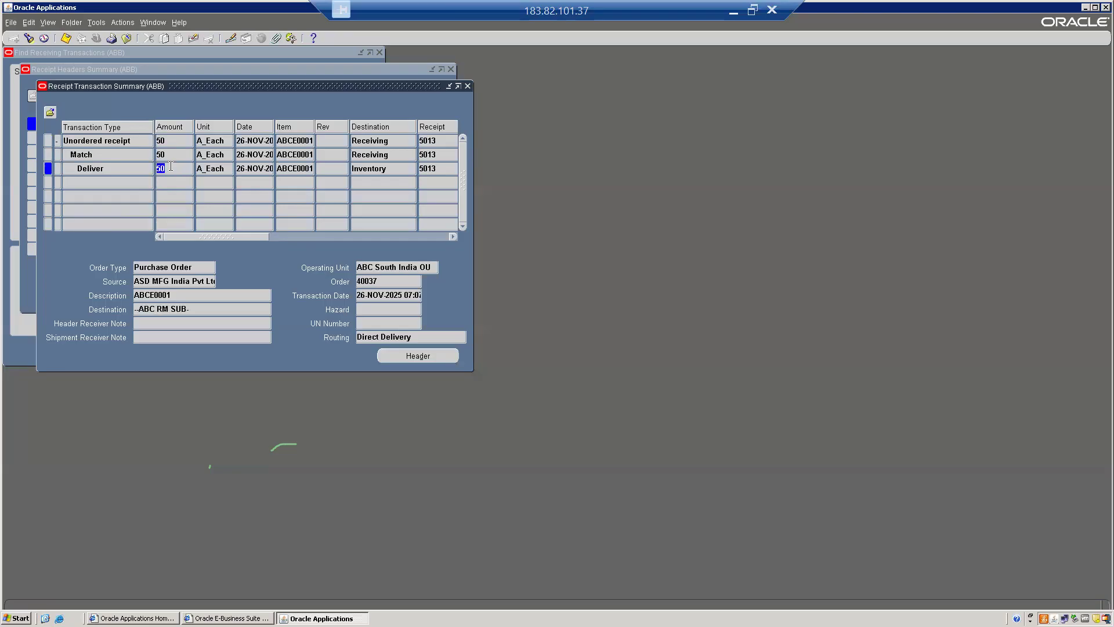
left_click_drag(214, 235, 113, 211)
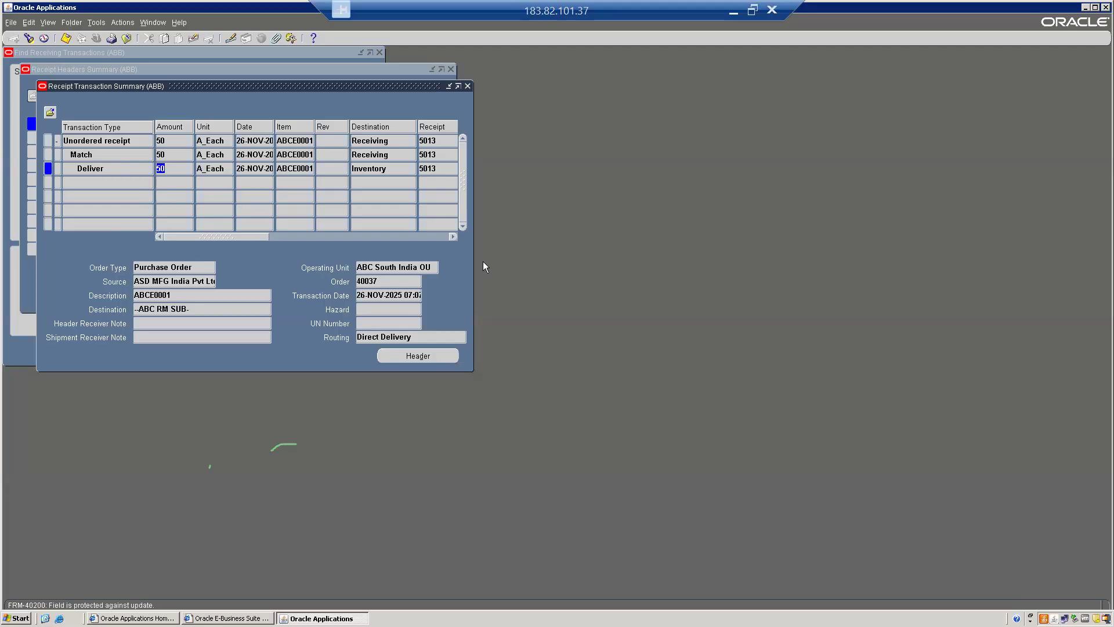
Take the remote desktop session out of full screen and switch to Zoom
left_click(752, 9)
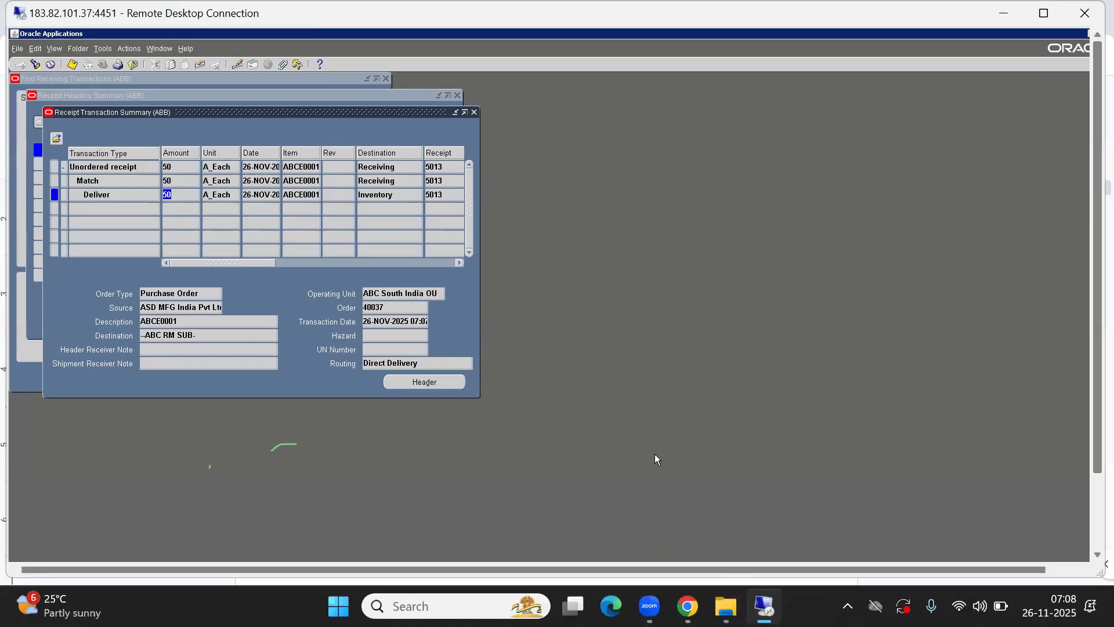
left_click(651, 515)
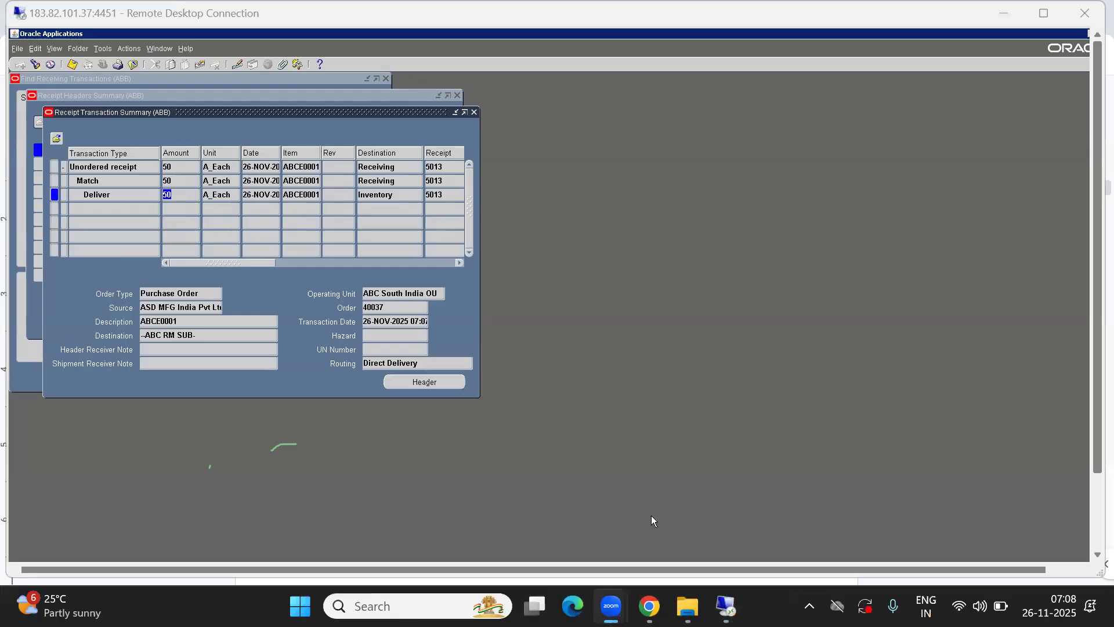